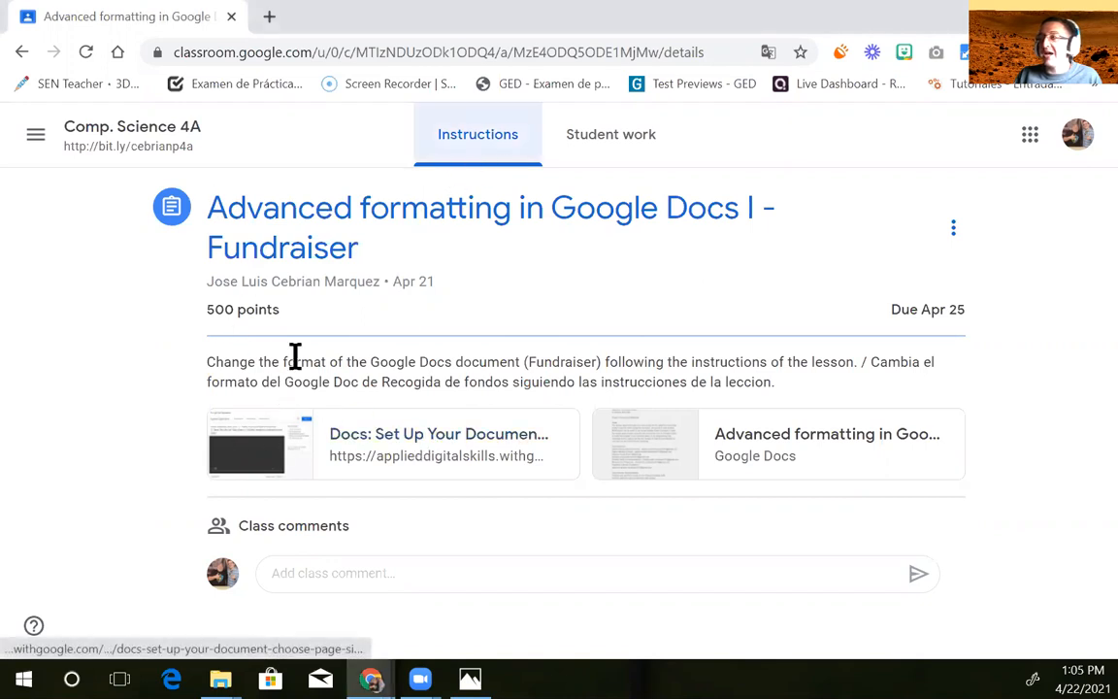
# Open the Fundraiser Google Docs file attached to the Advanced formatting assignment in the class stream and dismiss the Grammarly pop-up
pyautogui.click(68, 150)
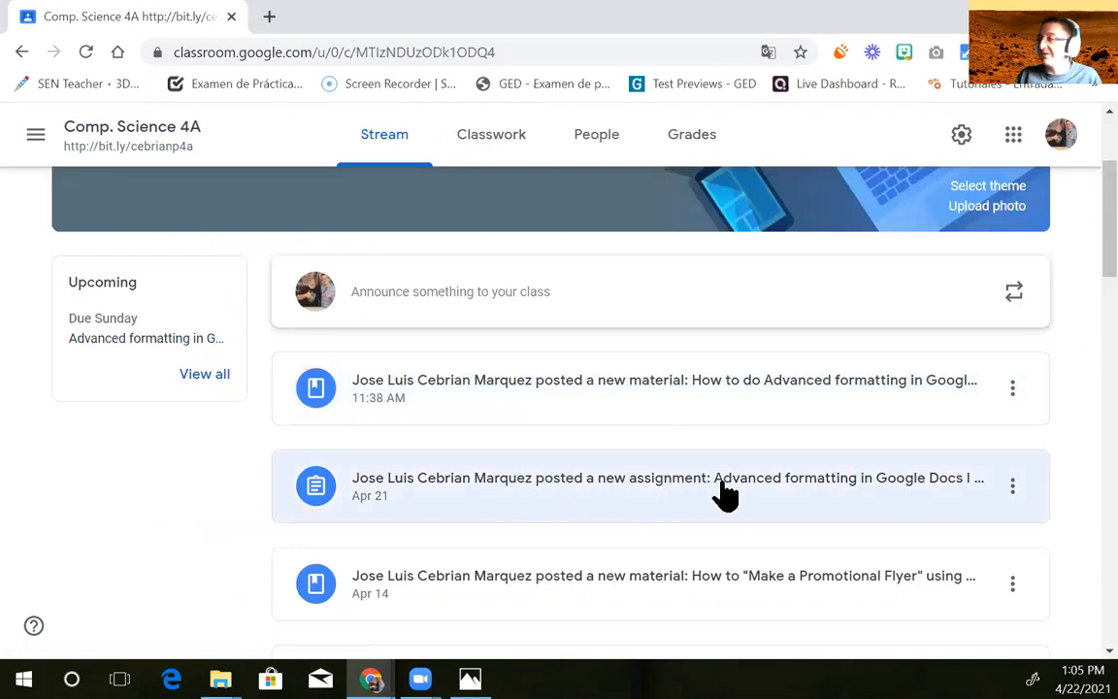
pyautogui.click(490, 501)
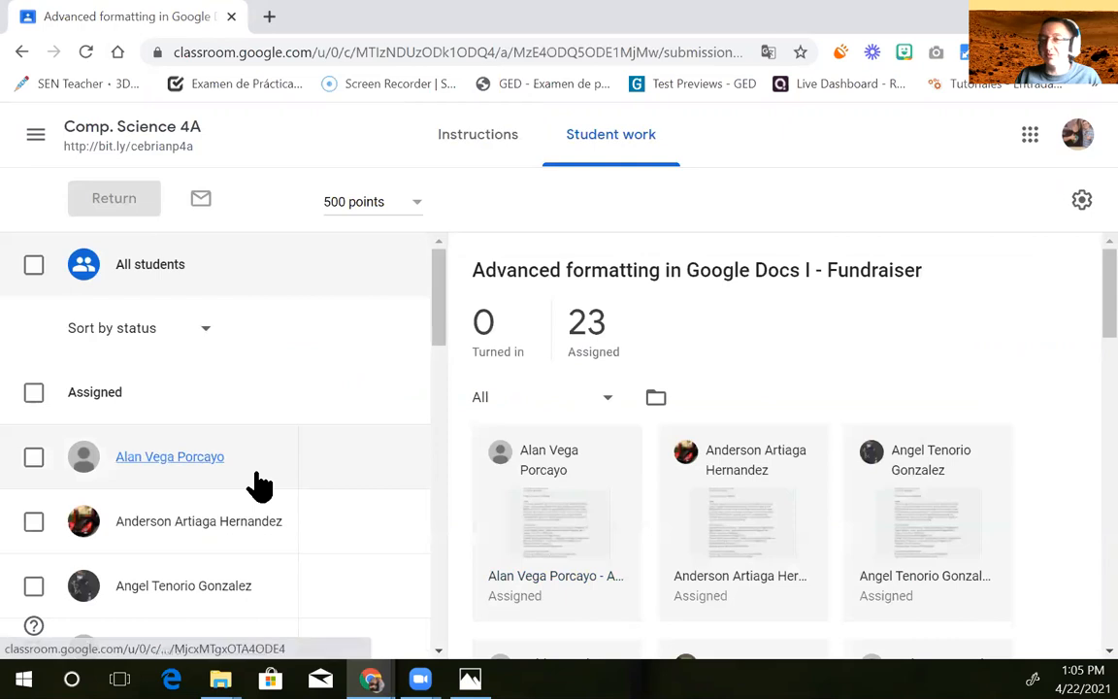
pyautogui.click(485, 141)
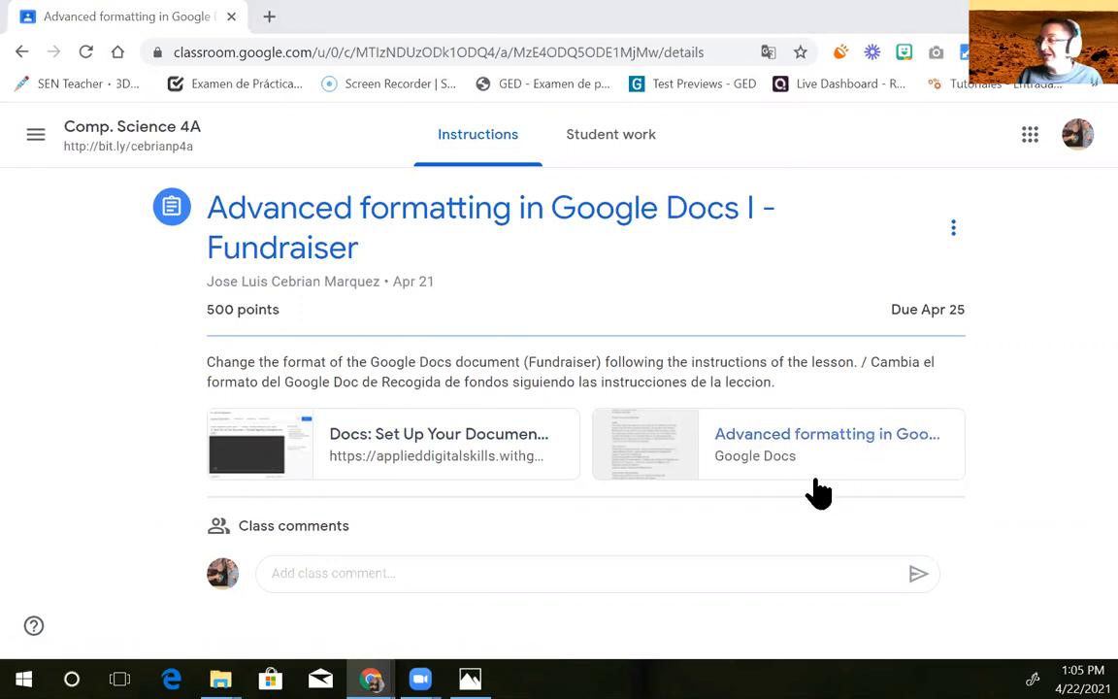
pyautogui.click(917, 436)
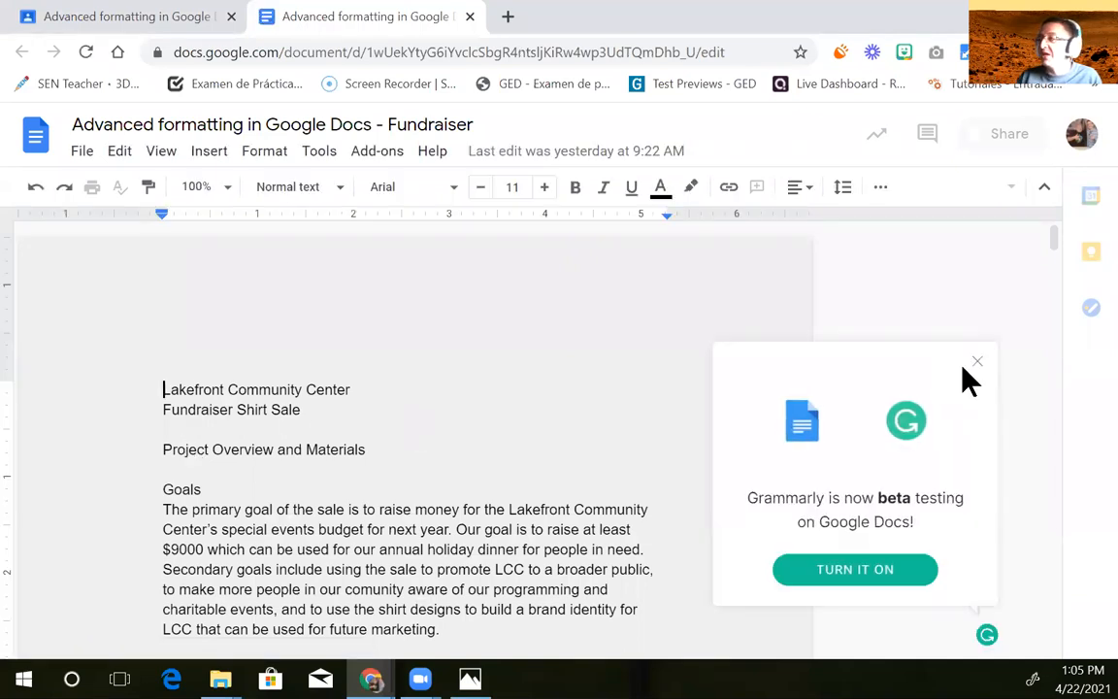
pyautogui.click(976, 362)
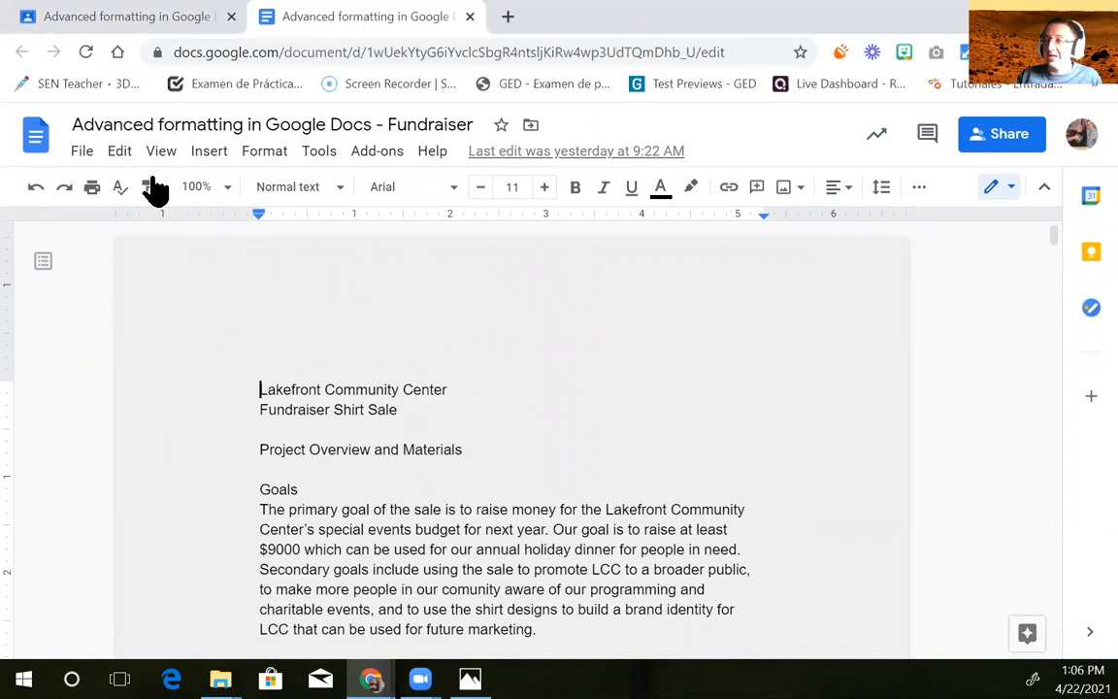
pyautogui.click(80, 153)
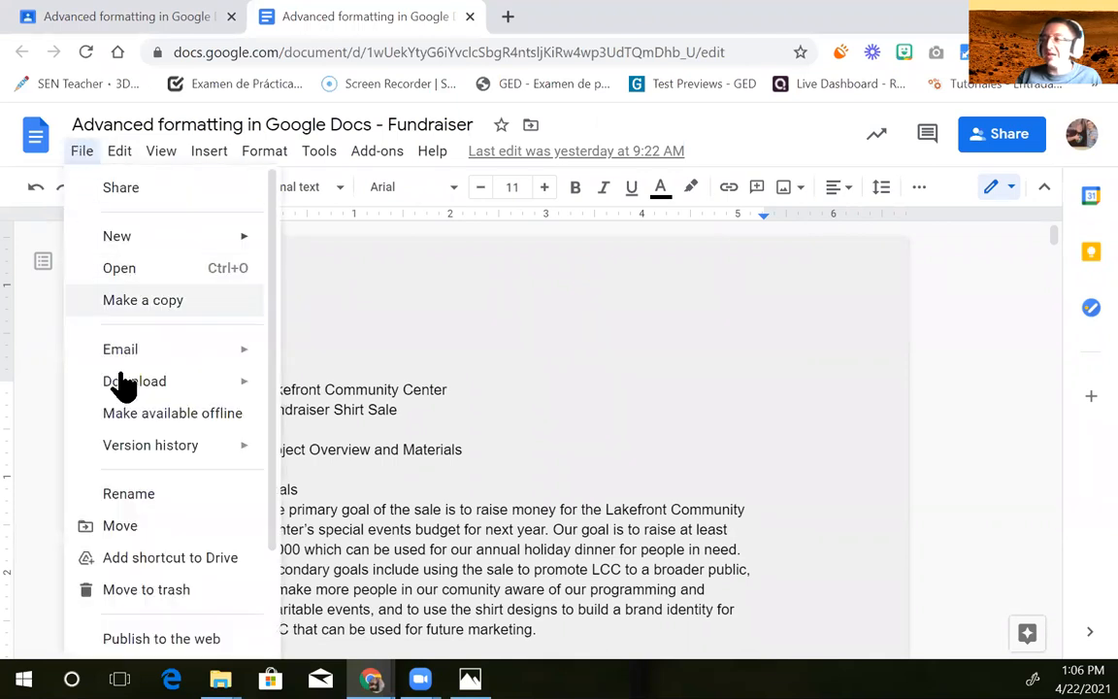
pyautogui.scroll(-3, 142, 511)
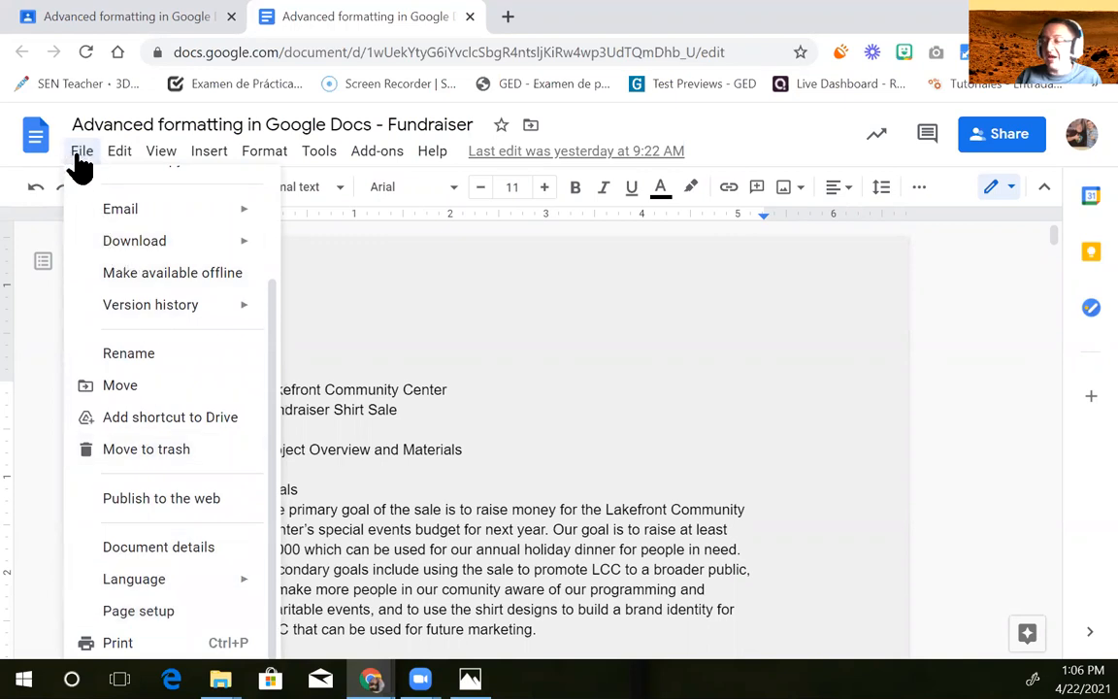
pyautogui.click(138, 610)
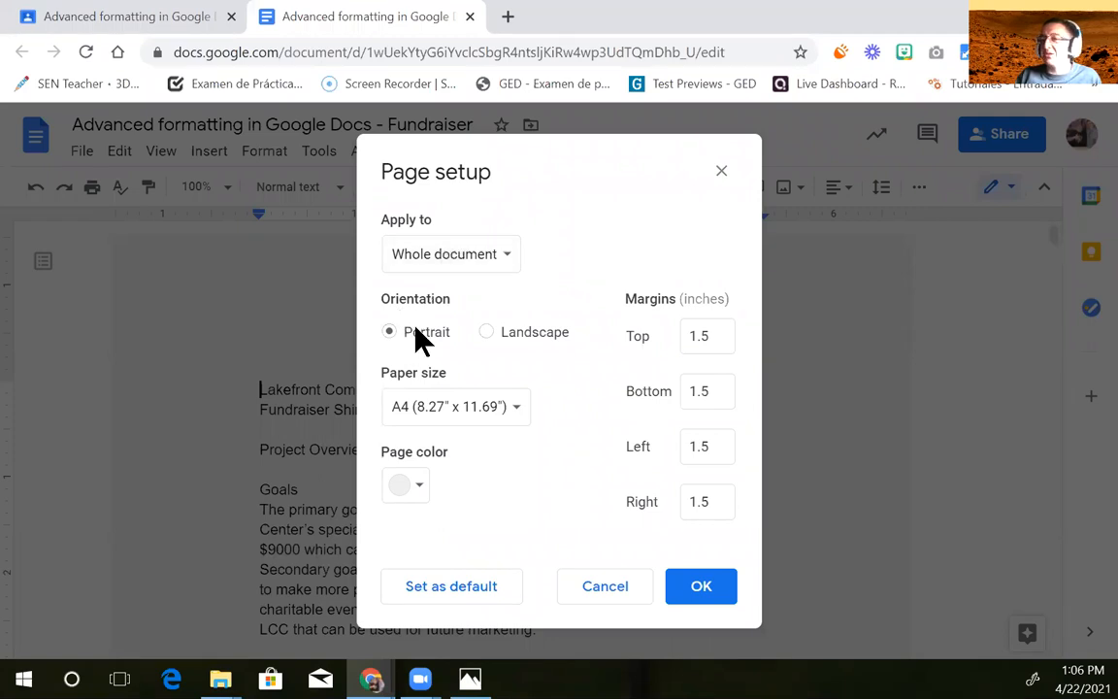
pyautogui.click(604, 587)
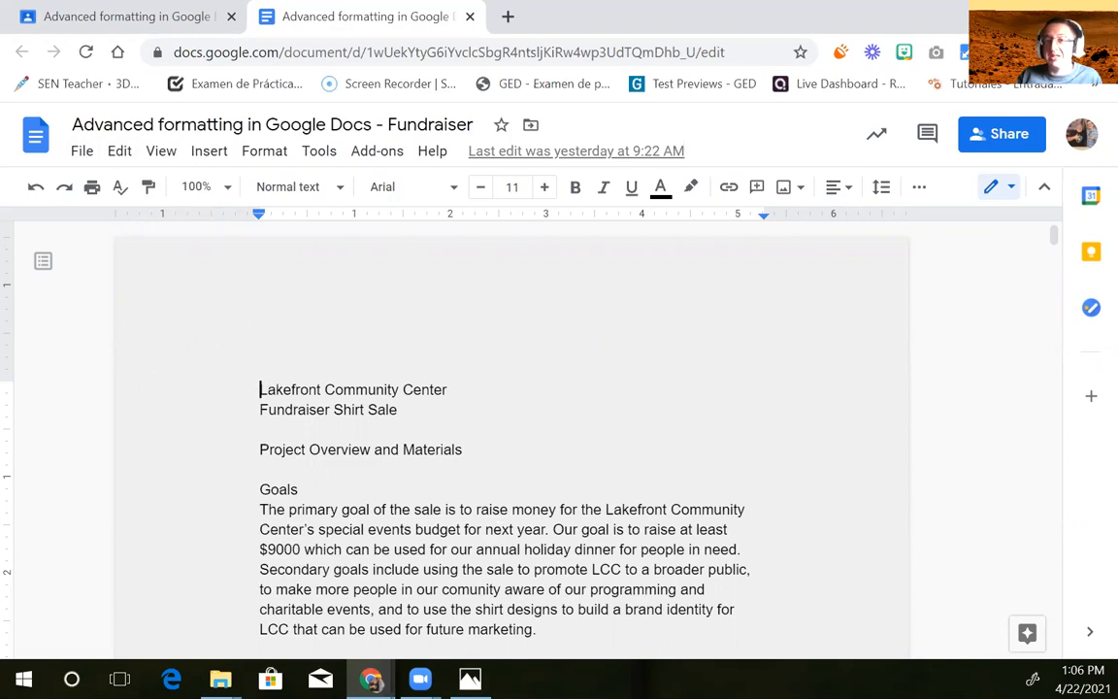
pyautogui.moveTo(118, 389); pyautogui.dragTo(254, 393)
pyautogui.moveTo(148, 376)
pyautogui.mouseDown()
pyautogui.moveTo(148, 399)
pyautogui.moveTo(148, 376)
pyautogui.mouseUp()
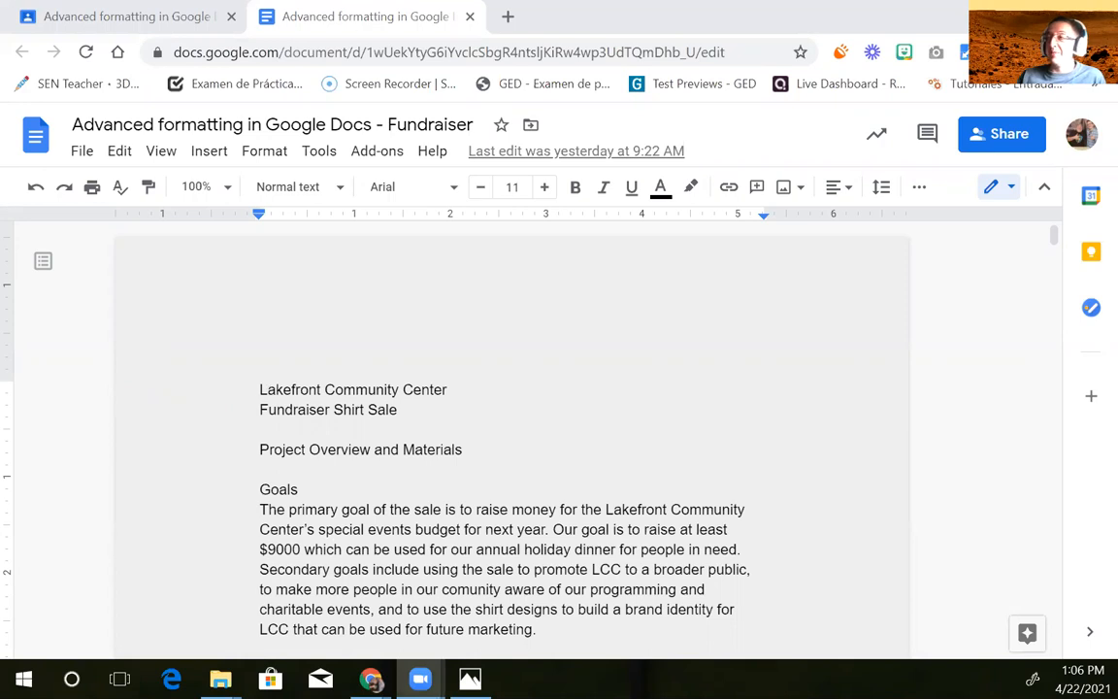
# Configure the whole document's page setup with portrait Letter (8.5" x 11") paper and a white page color
pyautogui.click(82, 153)
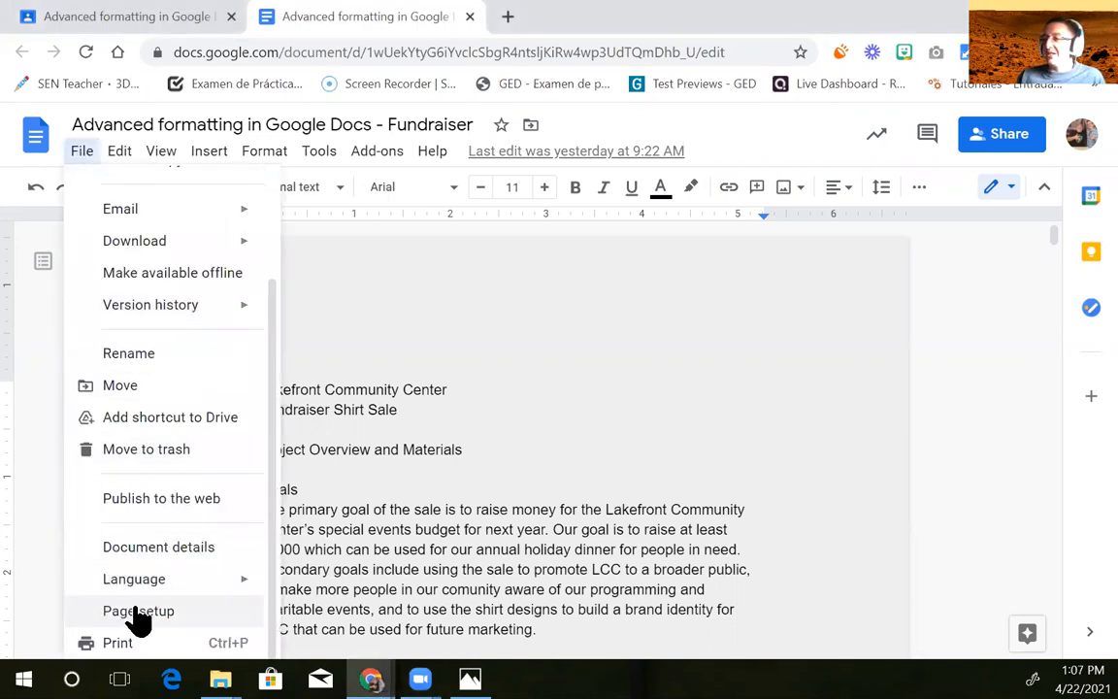
pyautogui.moveTo(273, 392); pyautogui.dragTo(277, 551)
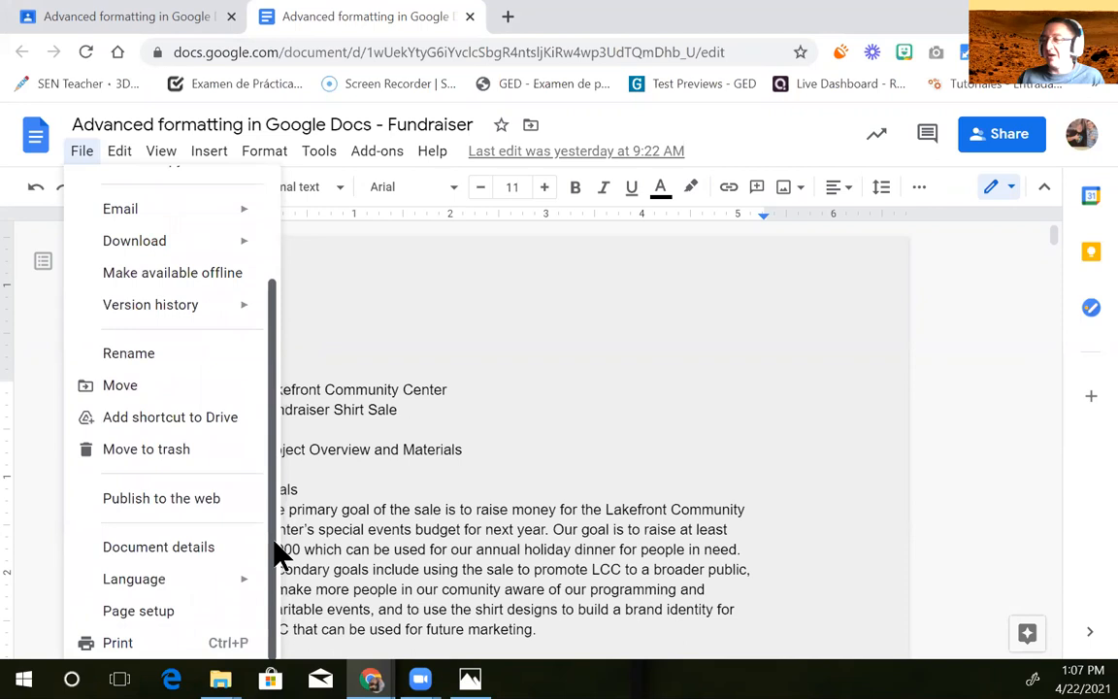
pyautogui.click(137, 621)
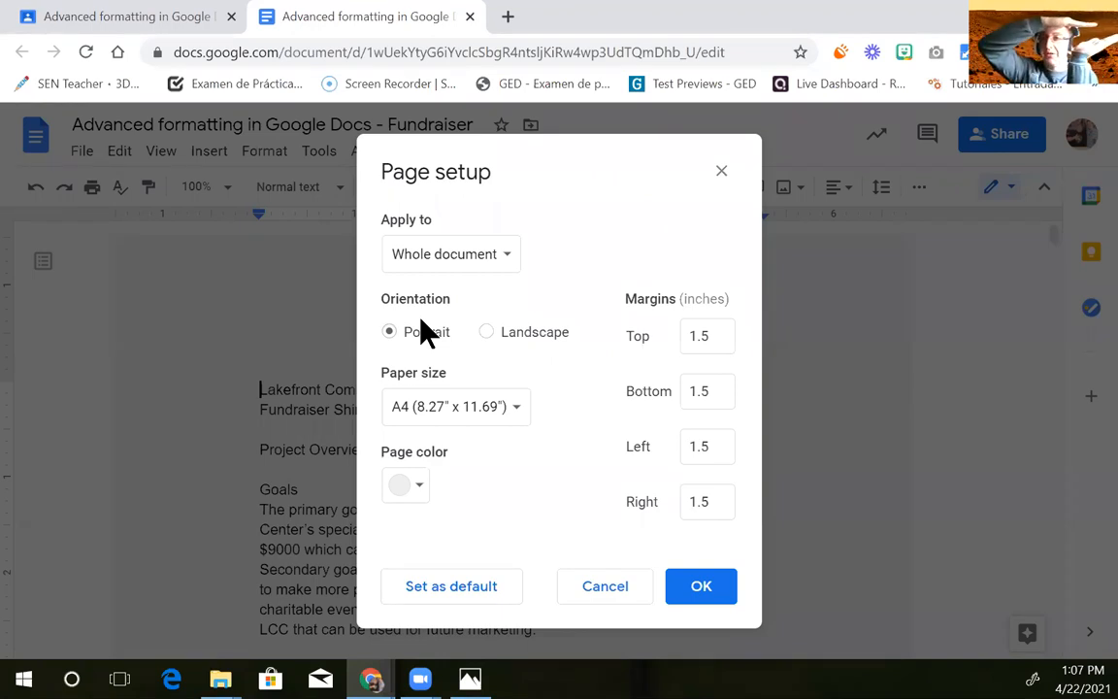
pyautogui.click(490, 331)
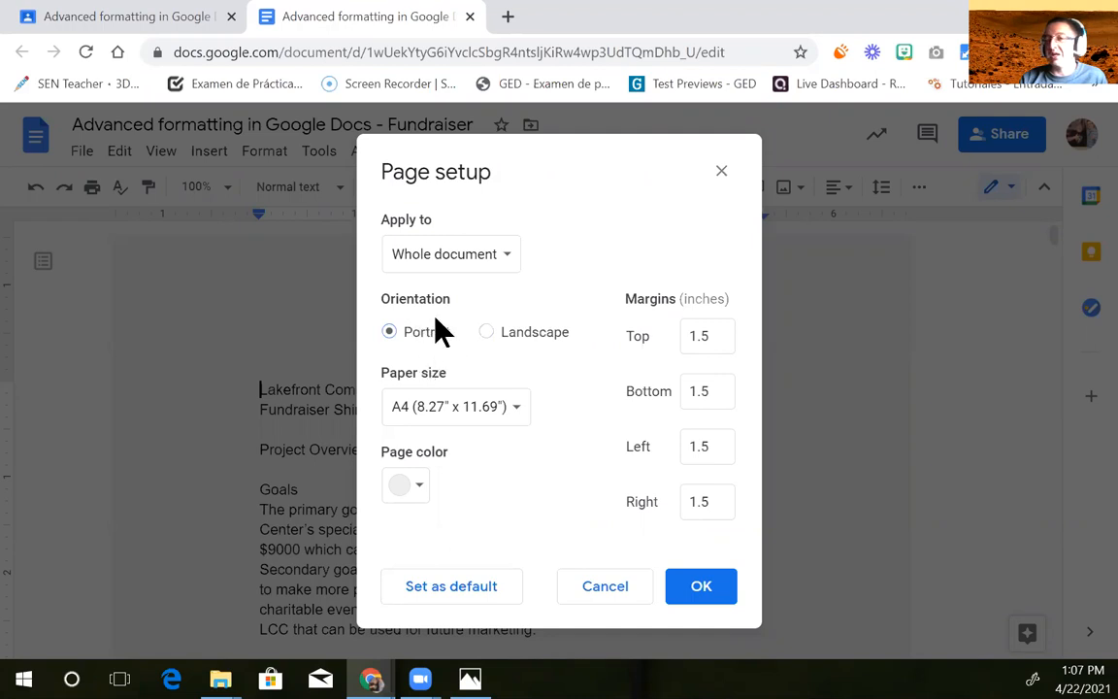
pyautogui.click(425, 413)
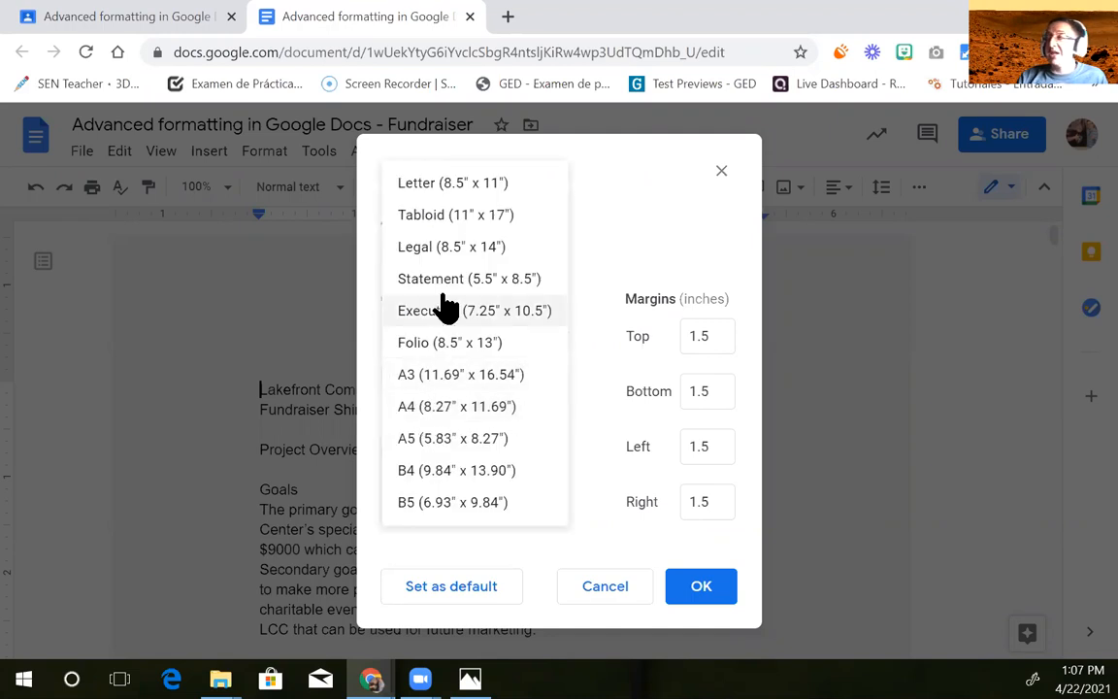
pyautogui.click(458, 190)
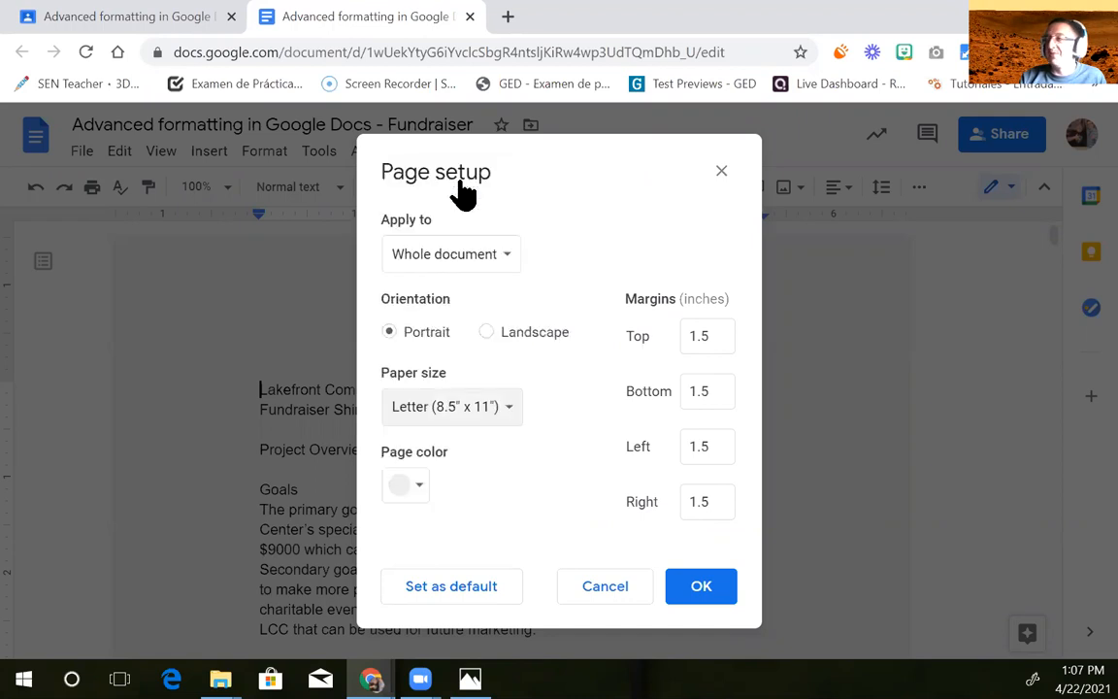
pyautogui.click(459, 417)
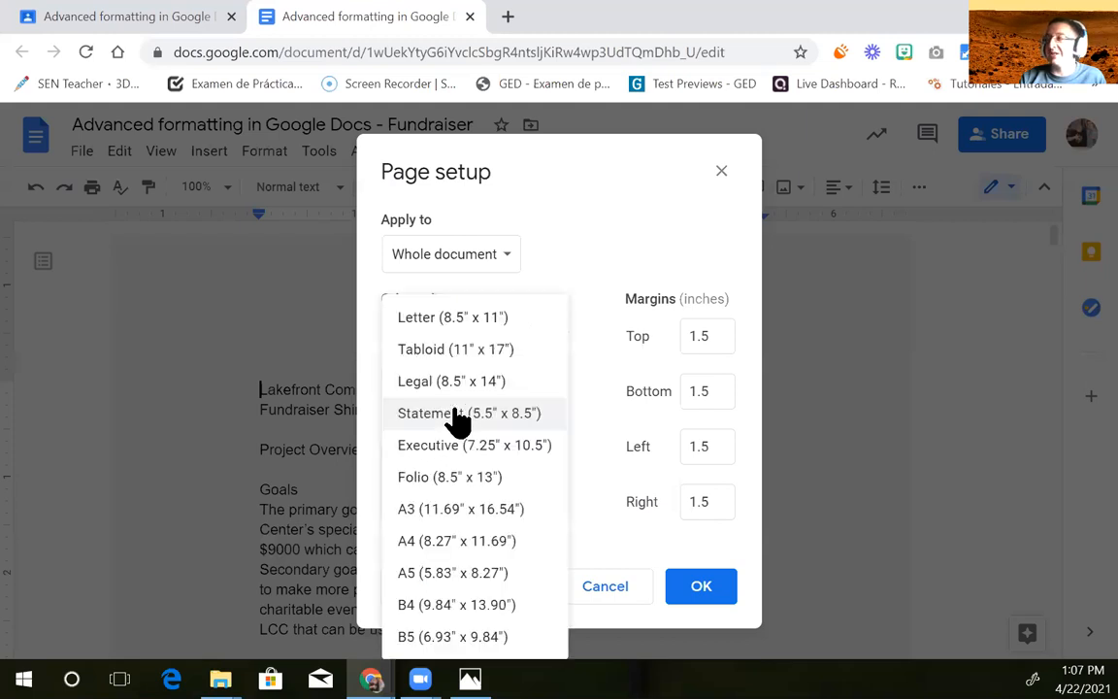
pyautogui.click(458, 333)
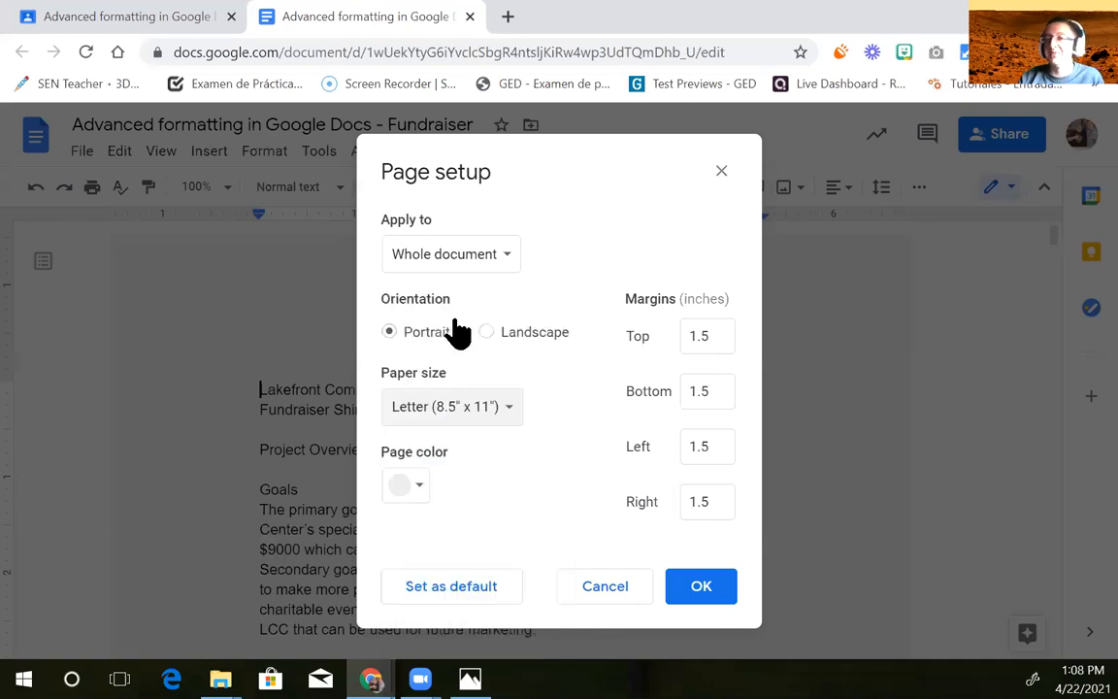
pyautogui.click(408, 488)
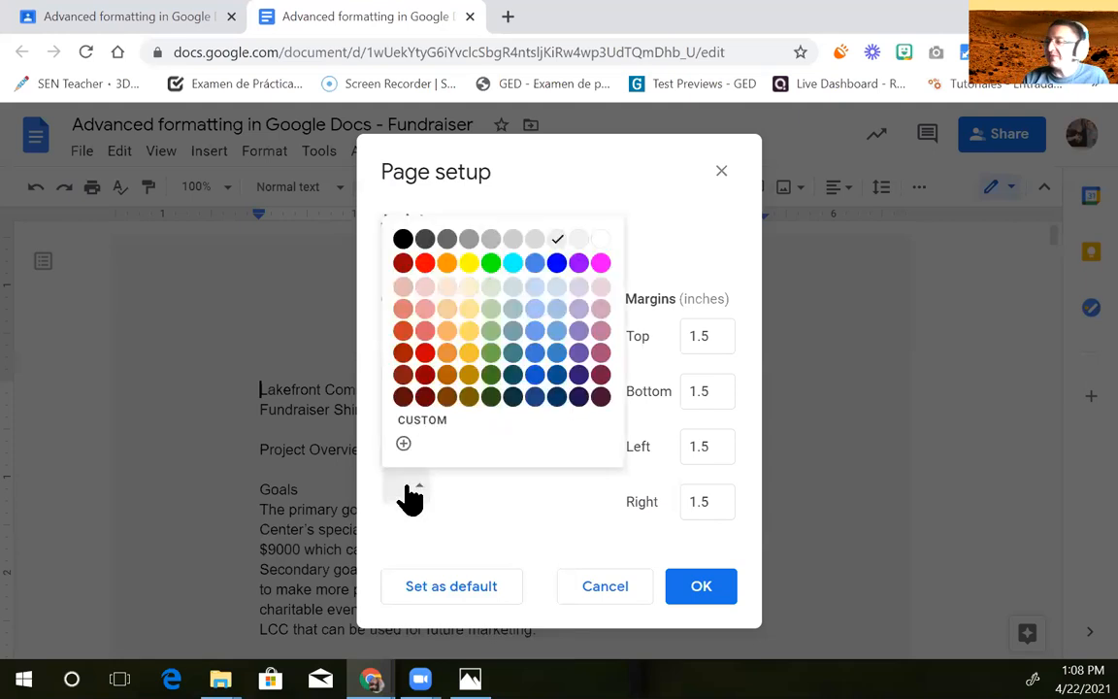
pyautogui.click(600, 241)
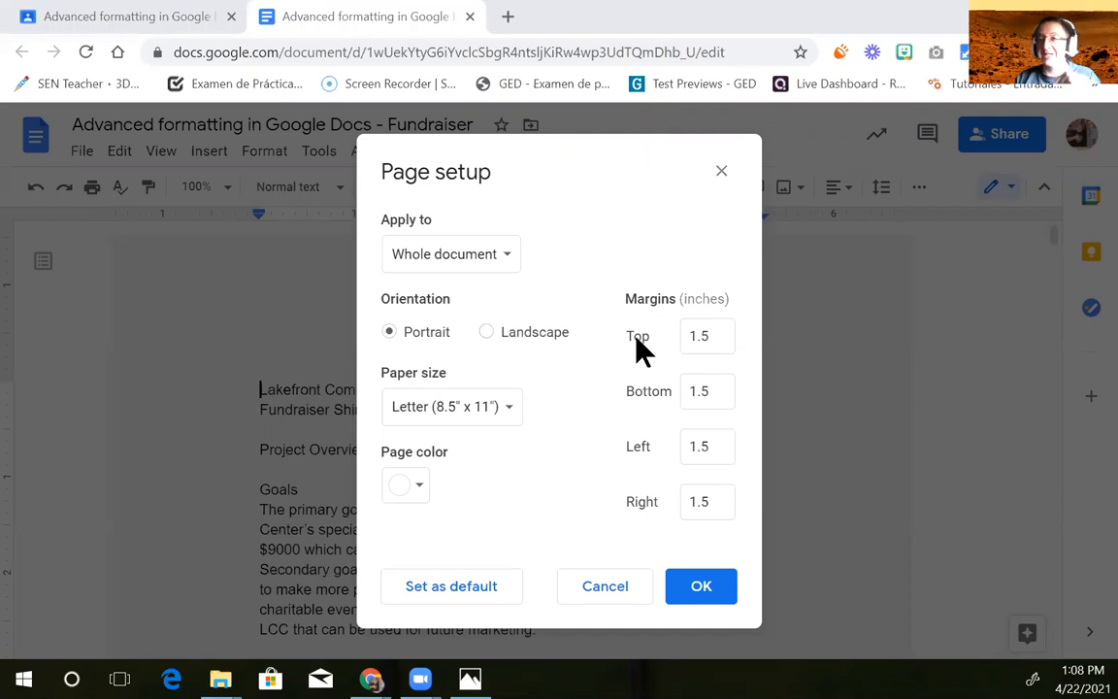
# Set the top, bottom, left and right margins to 1 inch and apply the page setup
pyautogui.moveTo(724, 341); pyautogui.dragTo(676, 341)
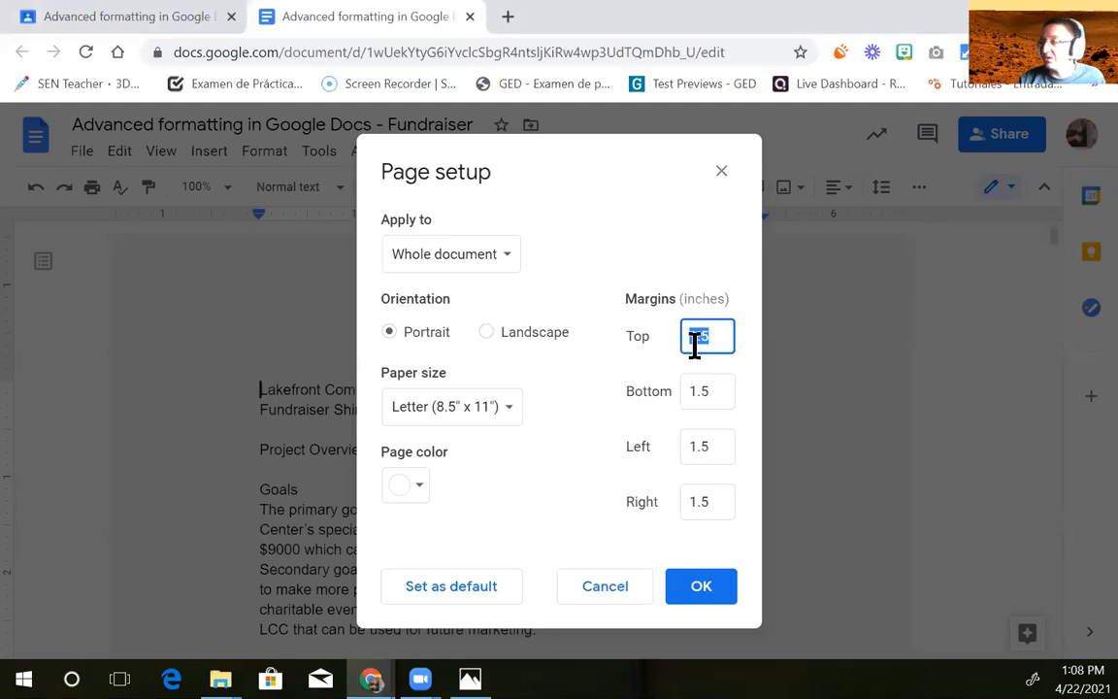
pyautogui.write('1')
pyautogui.click(702, 390)
pyautogui.doubleClick(702, 390)
pyautogui.write('1')
pyautogui.doubleClick(706, 441)
pyautogui.write('1')
pyautogui.doubleClick(698, 499)
pyautogui.write('1')
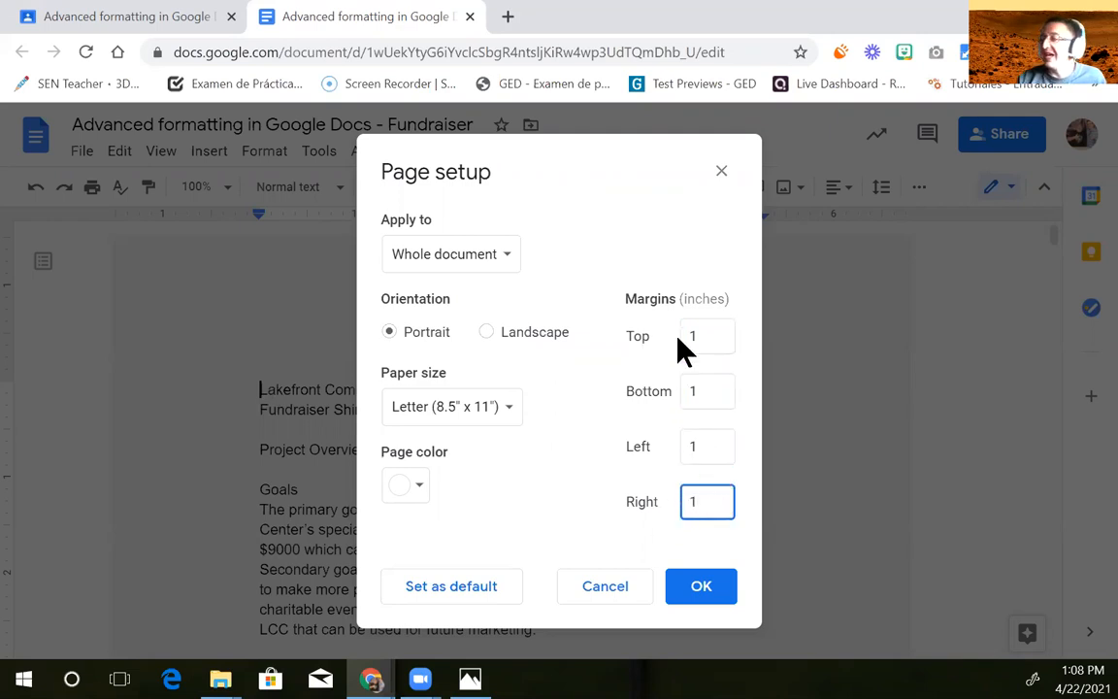
pyautogui.click(707, 587)
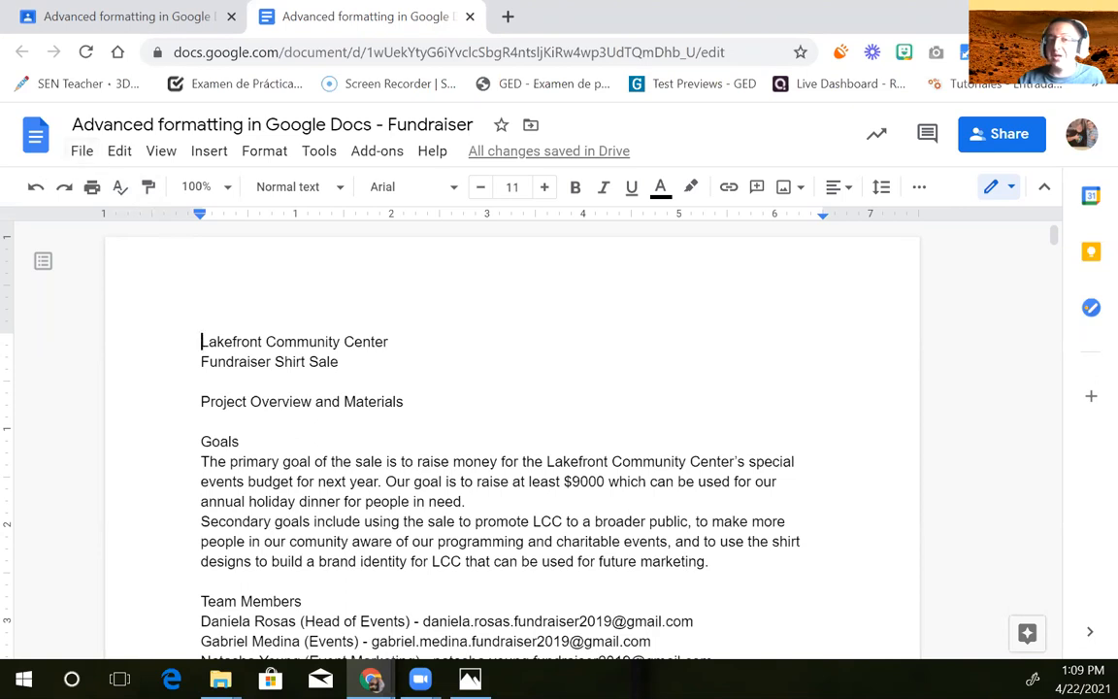
# Review the orientation, paper size, page color and margins in the document's page setup
pyautogui.click(87, 155)
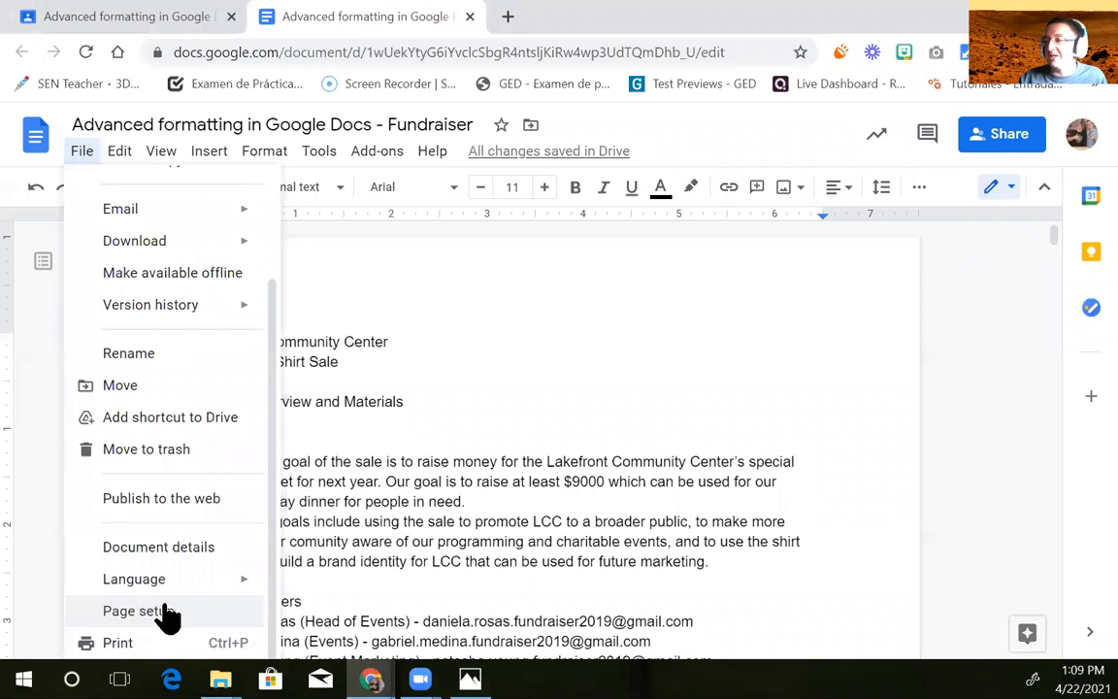
pyautogui.moveTo(271, 551); pyautogui.dragTo(262, 609)
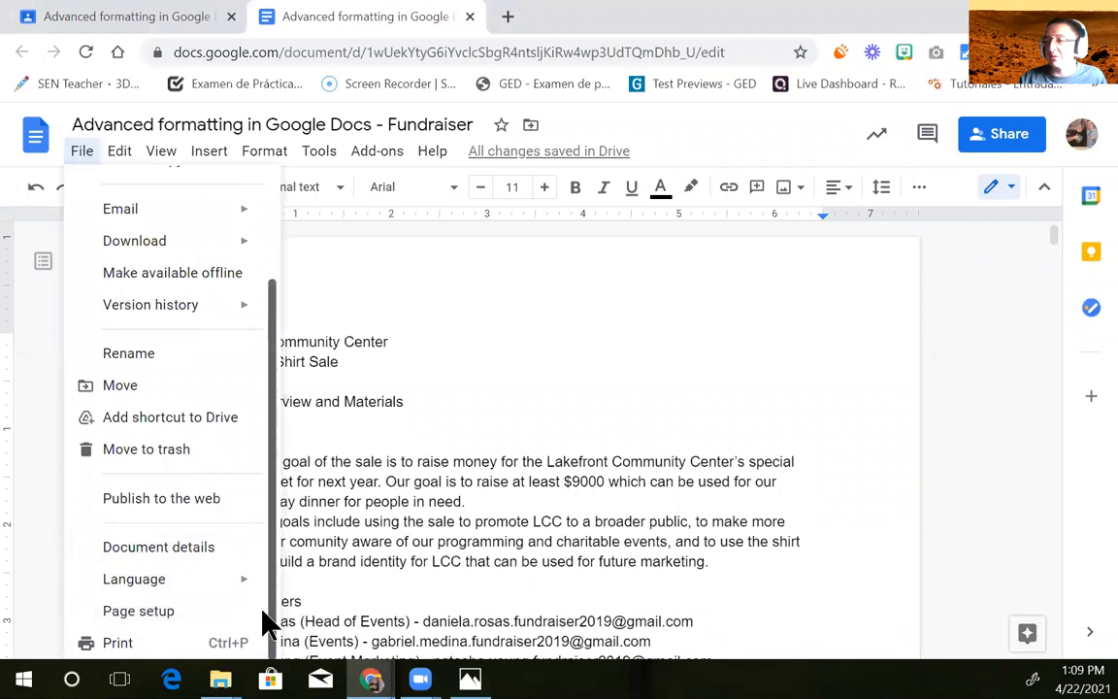
pyautogui.click(163, 611)
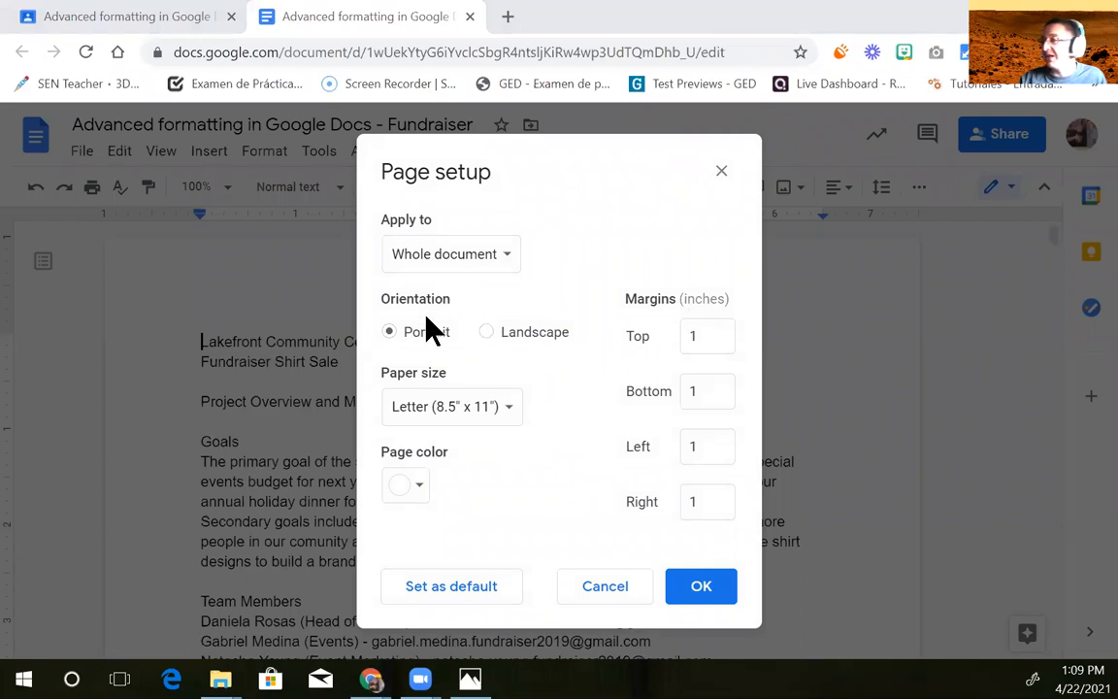
pyautogui.click(434, 416)
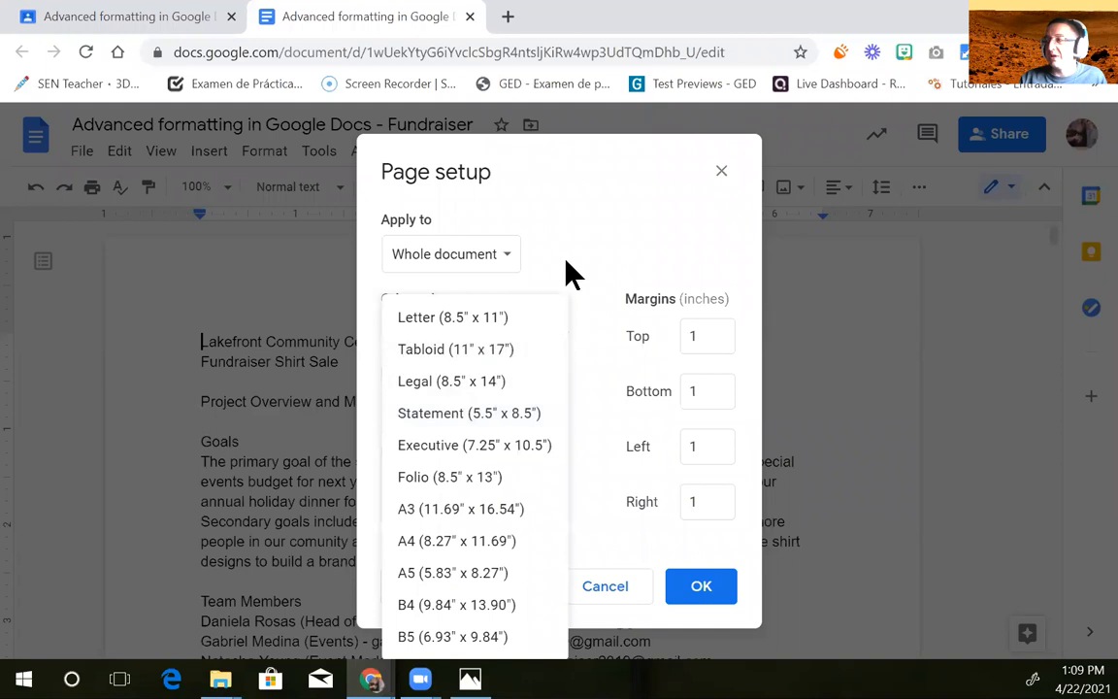
pyautogui.click(548, 301)
pyautogui.click(405, 488)
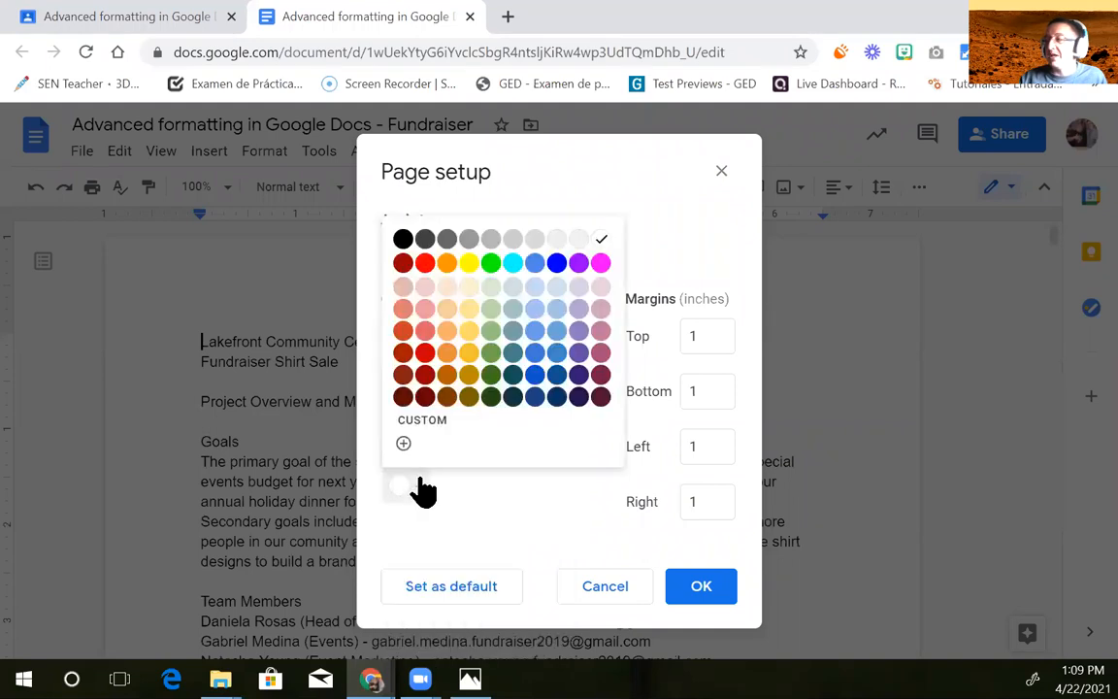
pyautogui.click(600, 240)
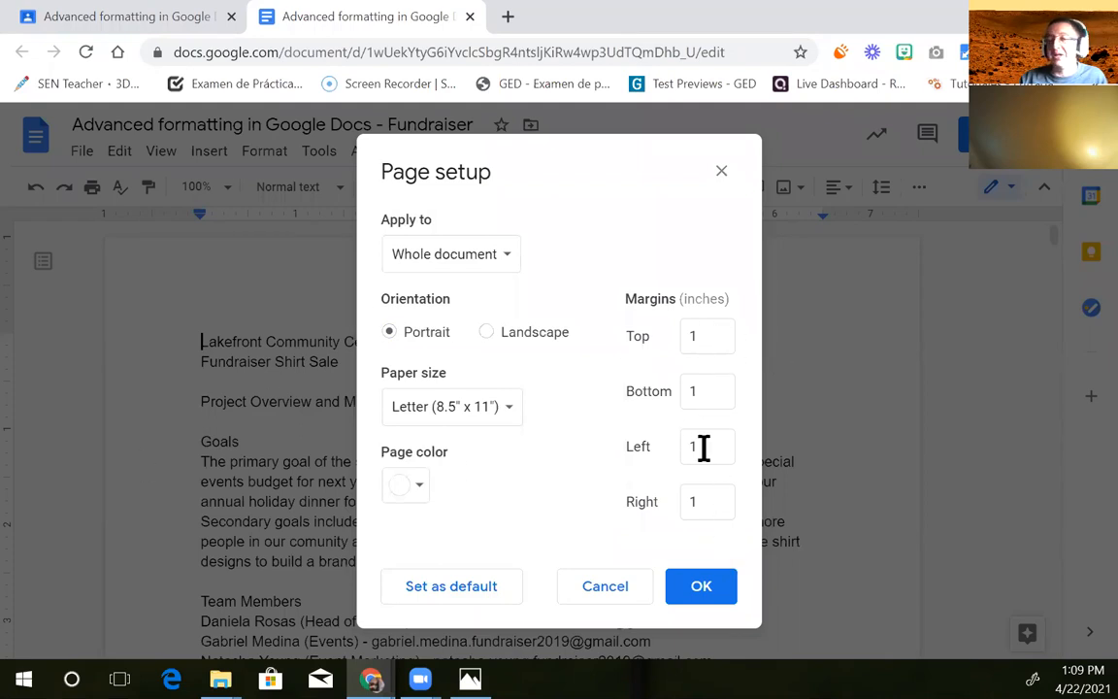
pyautogui.click(692, 582)
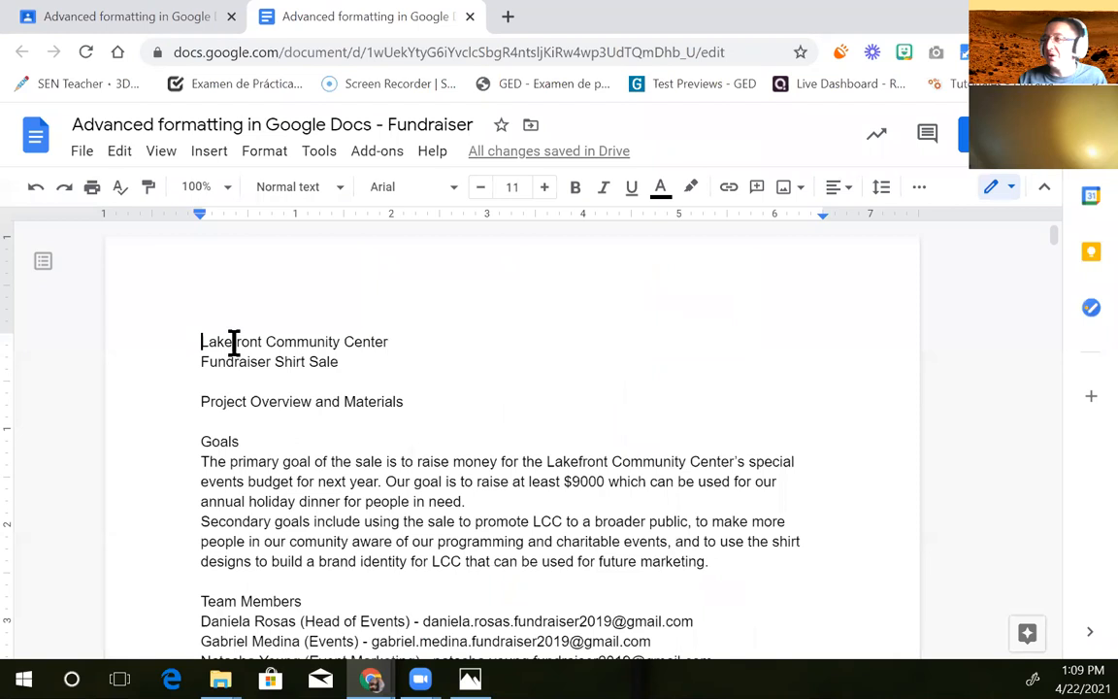
pyautogui.click(83, 155)
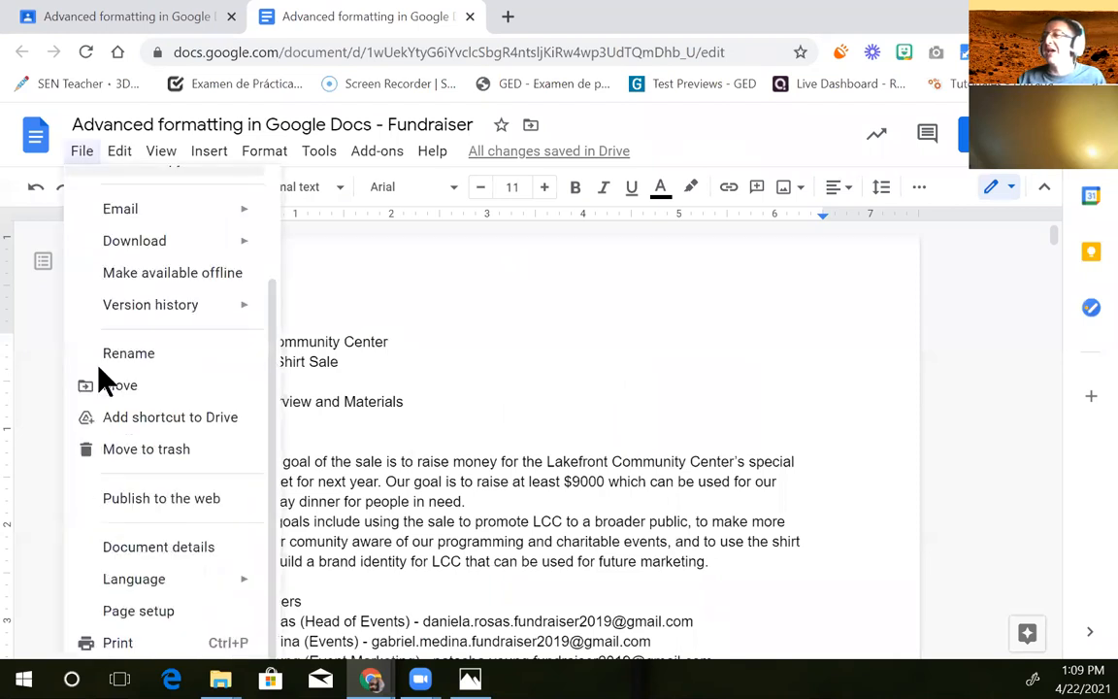
pyautogui.click(135, 611)
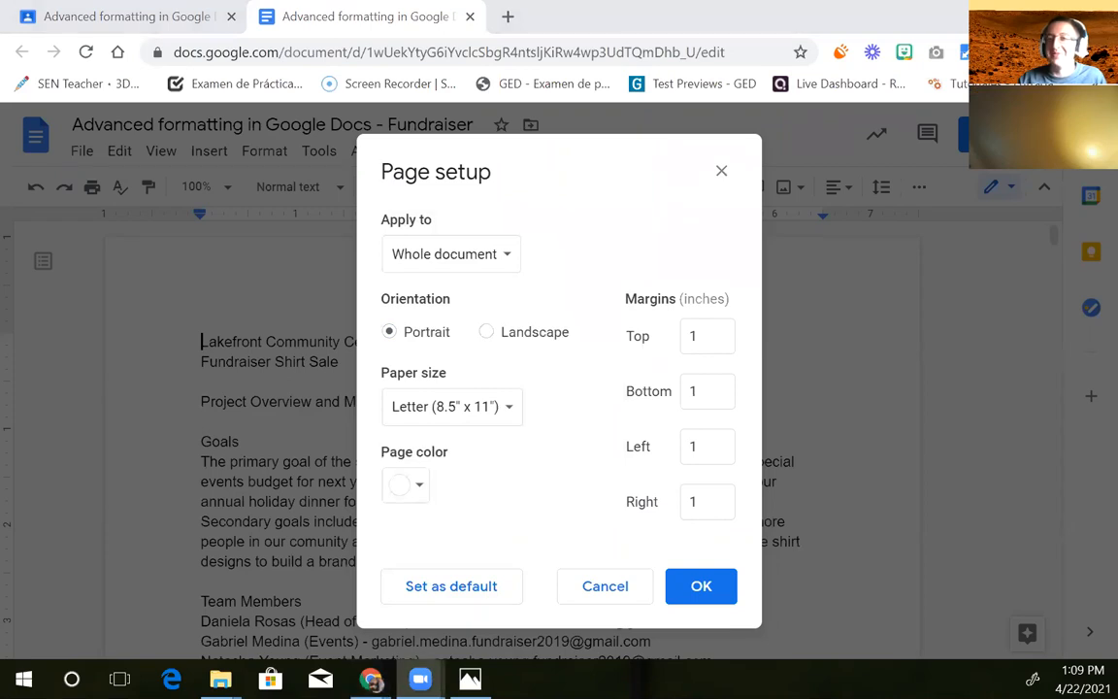
pyautogui.press('Return')
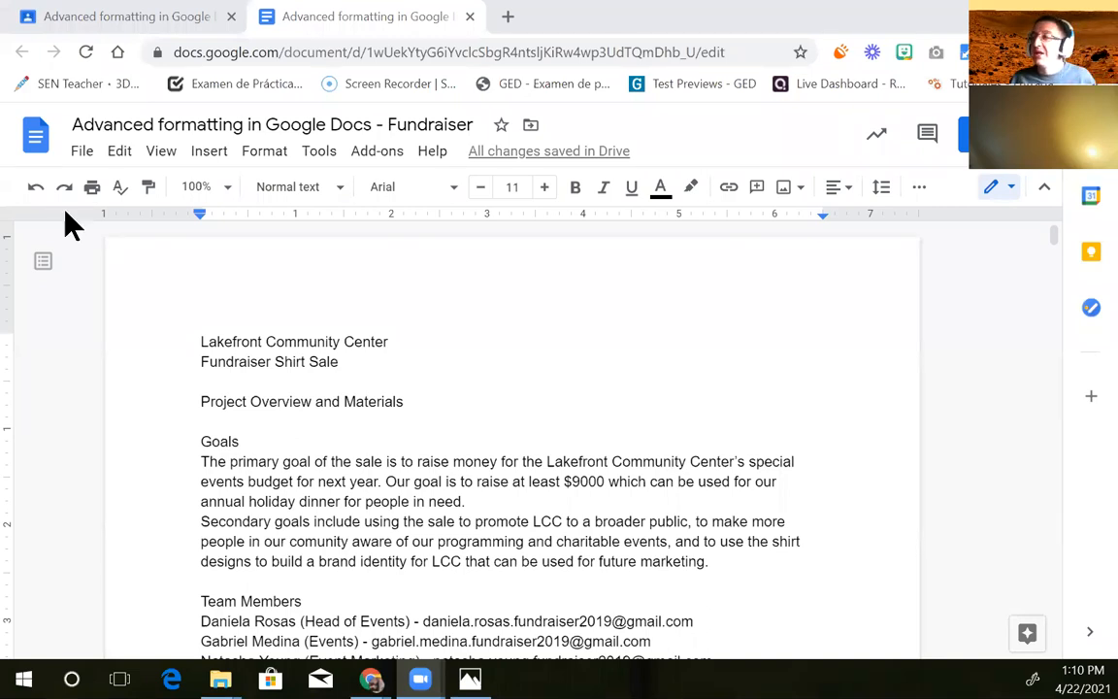
# Open the page header for editing and return to the document body
pyautogui.doubleClick(248, 297)
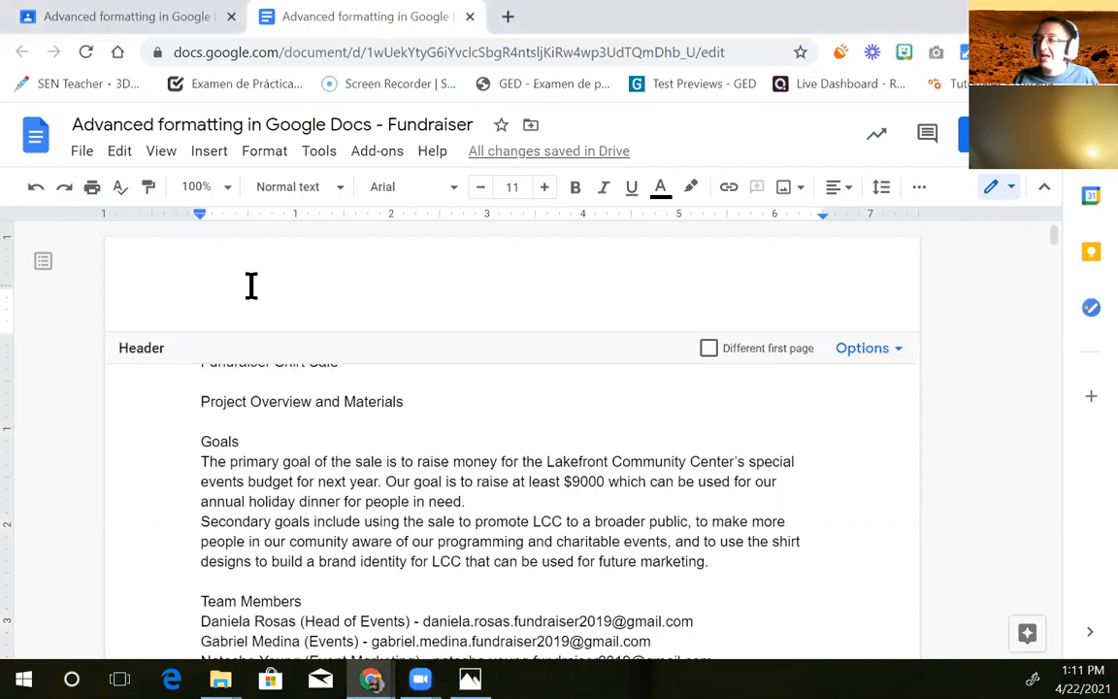
pyautogui.click(216, 438)
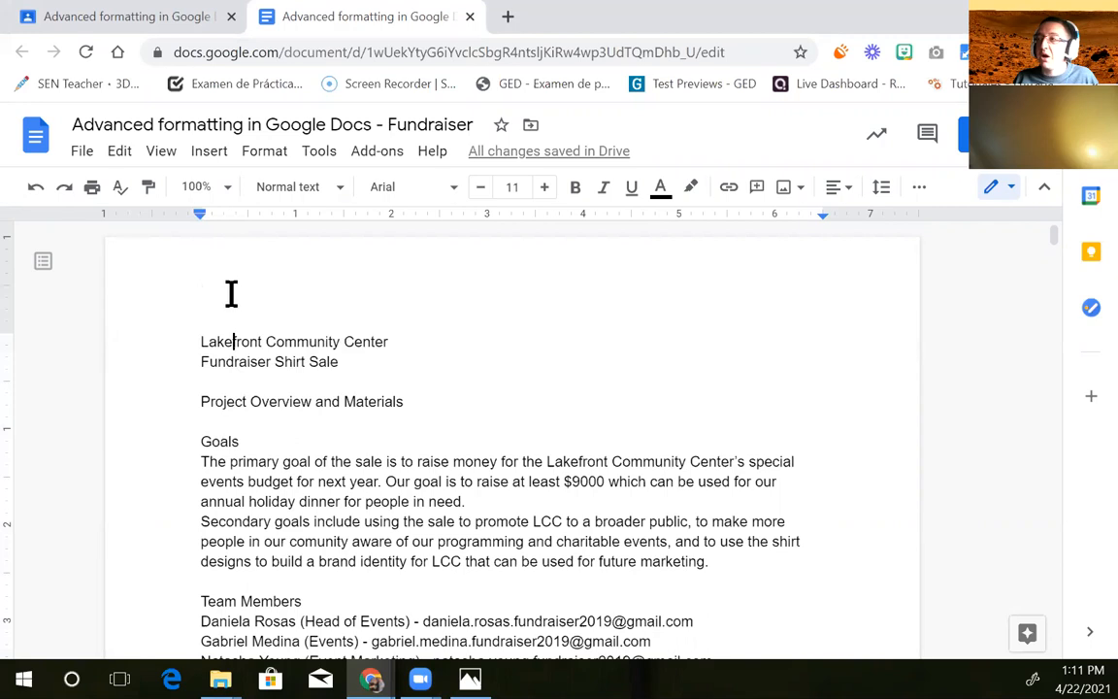
# Insert a page header, leave it empty and return to the document body
pyautogui.doubleClick(231, 294)
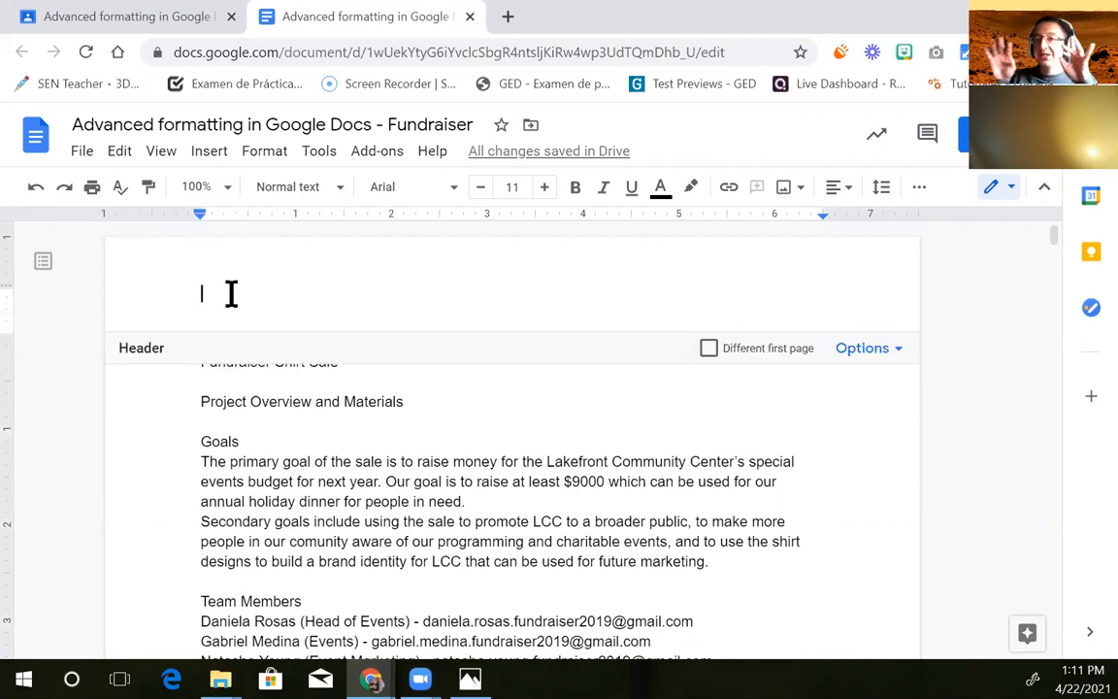
pyautogui.click(242, 403)
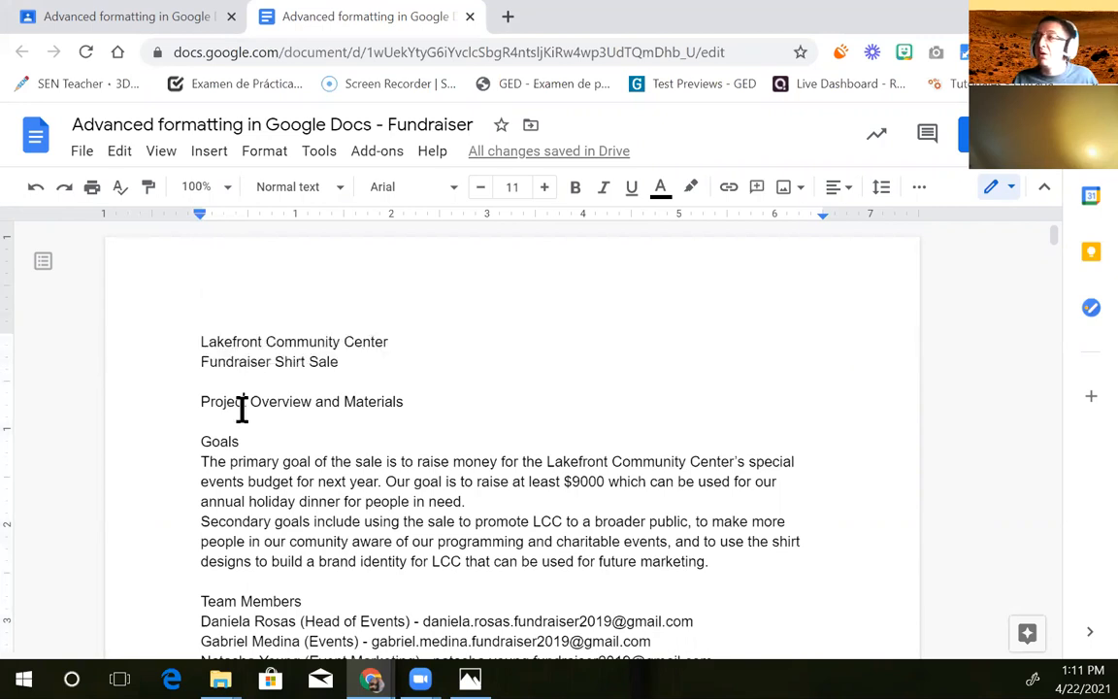
pyautogui.click(214, 163)
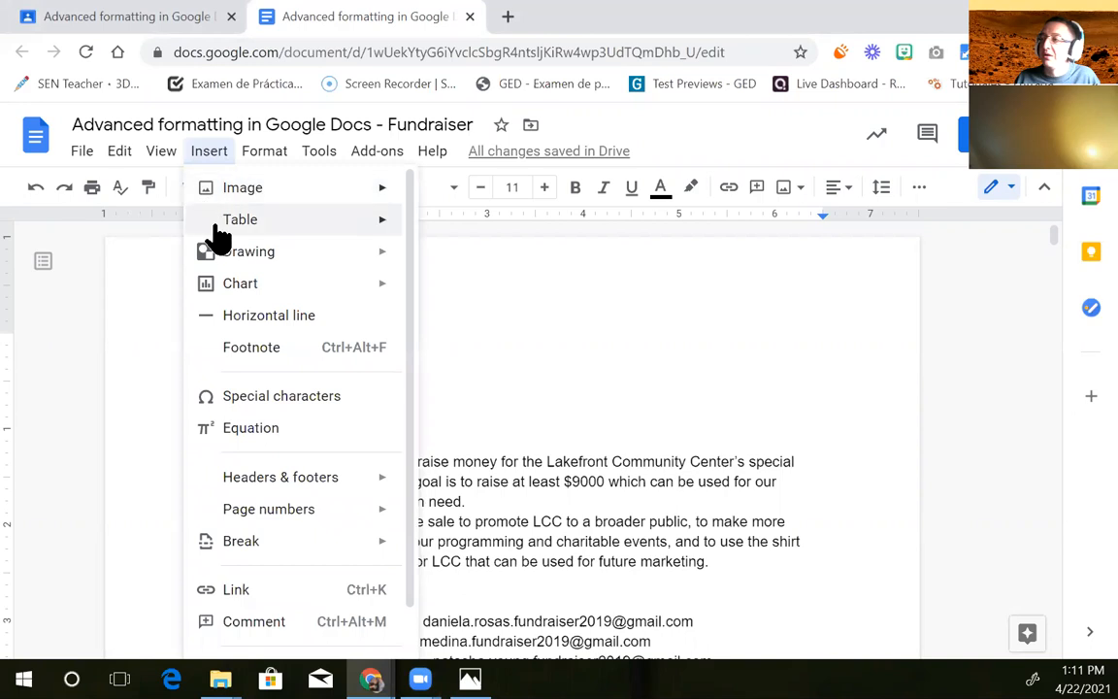
pyautogui.moveTo(292, 493)
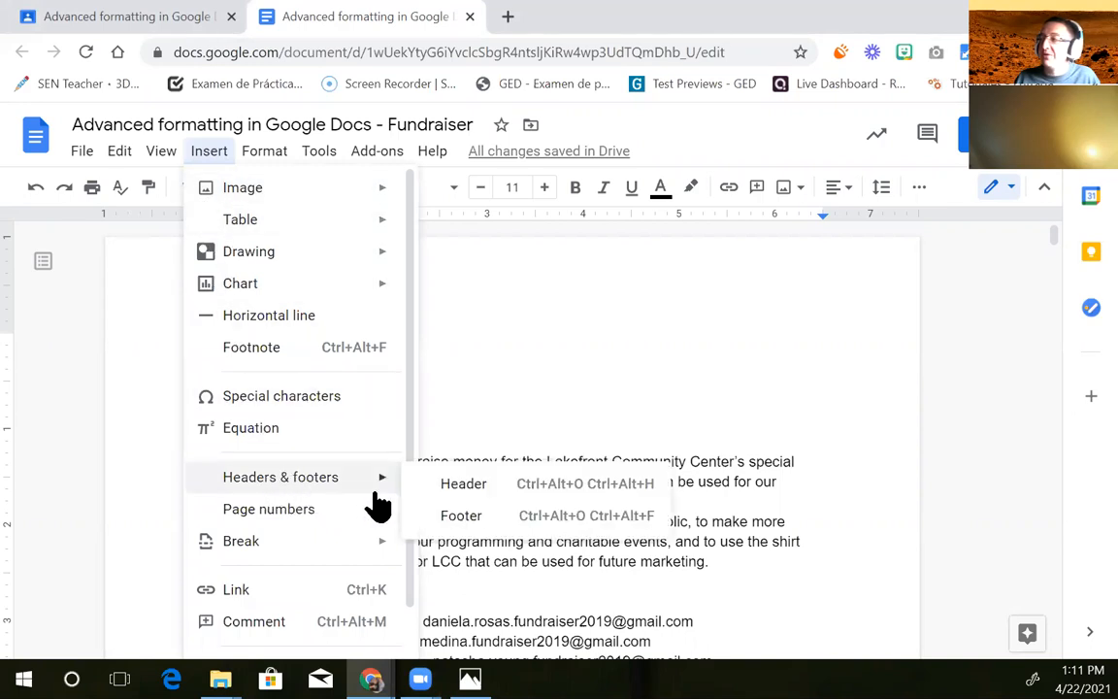
pyautogui.click(464, 482)
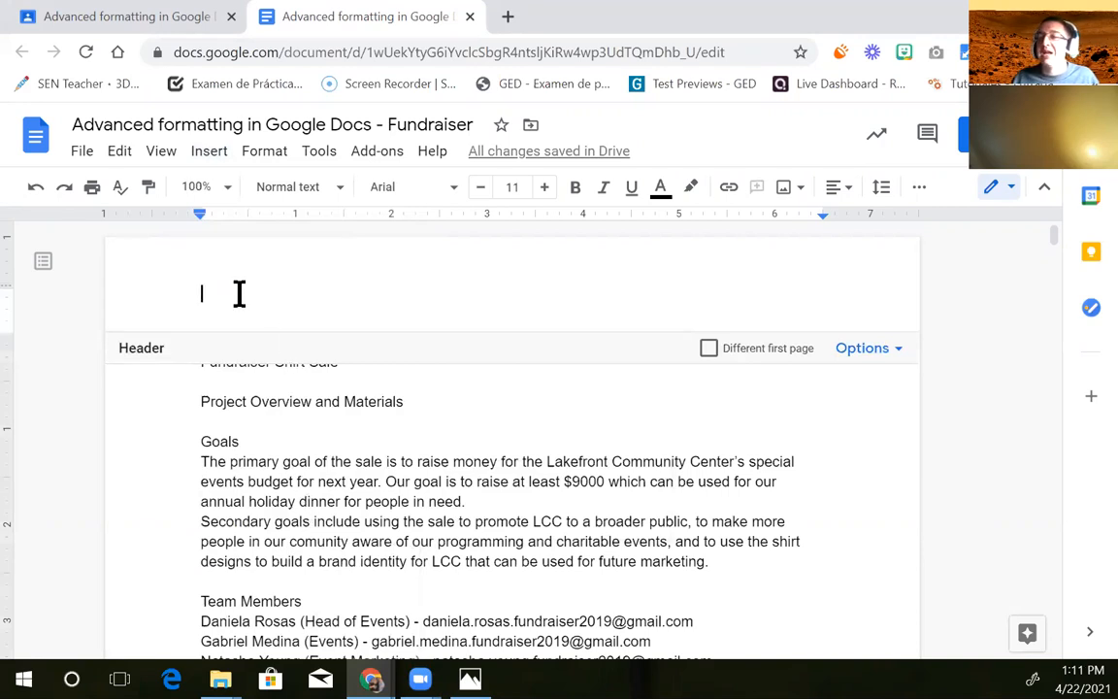
pyautogui.click(249, 415)
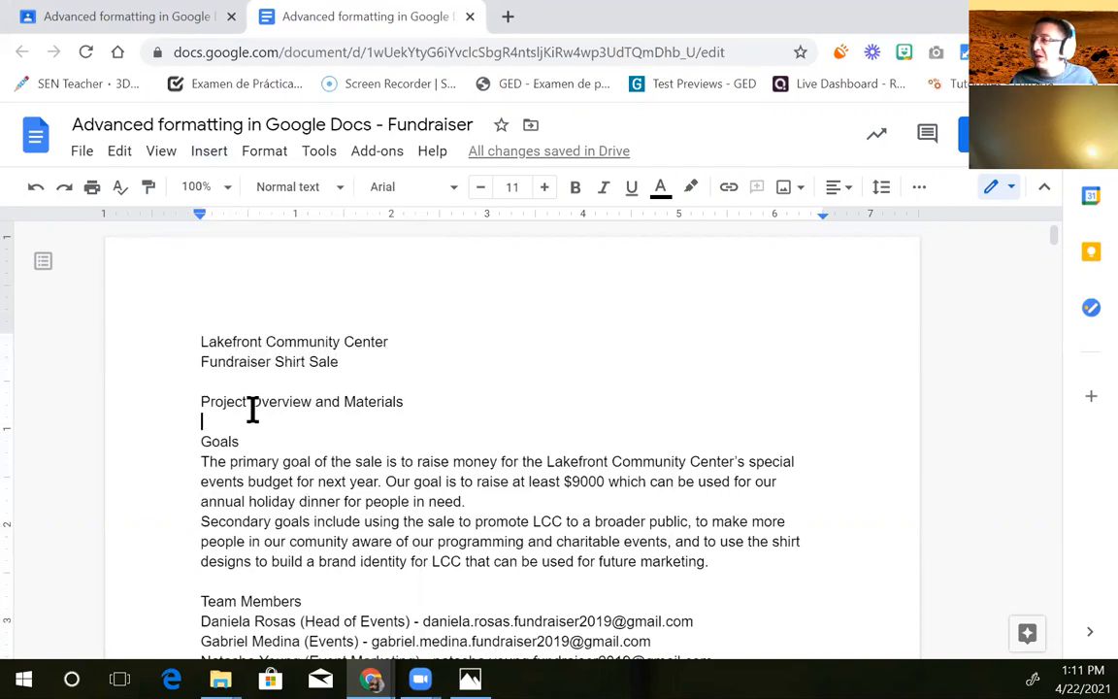
# Move the "Lakefront Community Center" title line from the body of page one into the page header
pyautogui.moveTo(401, 345); pyautogui.dragTo(189, 341)
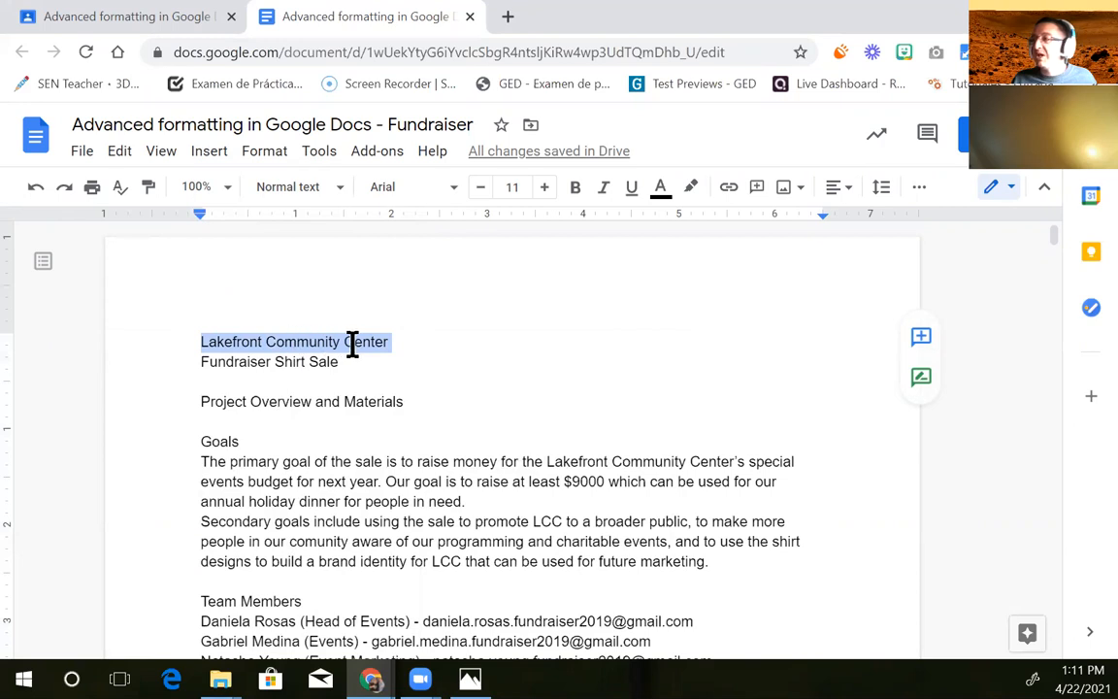
pyautogui.moveTo(387, 345); pyautogui.dragTo(219, 293)
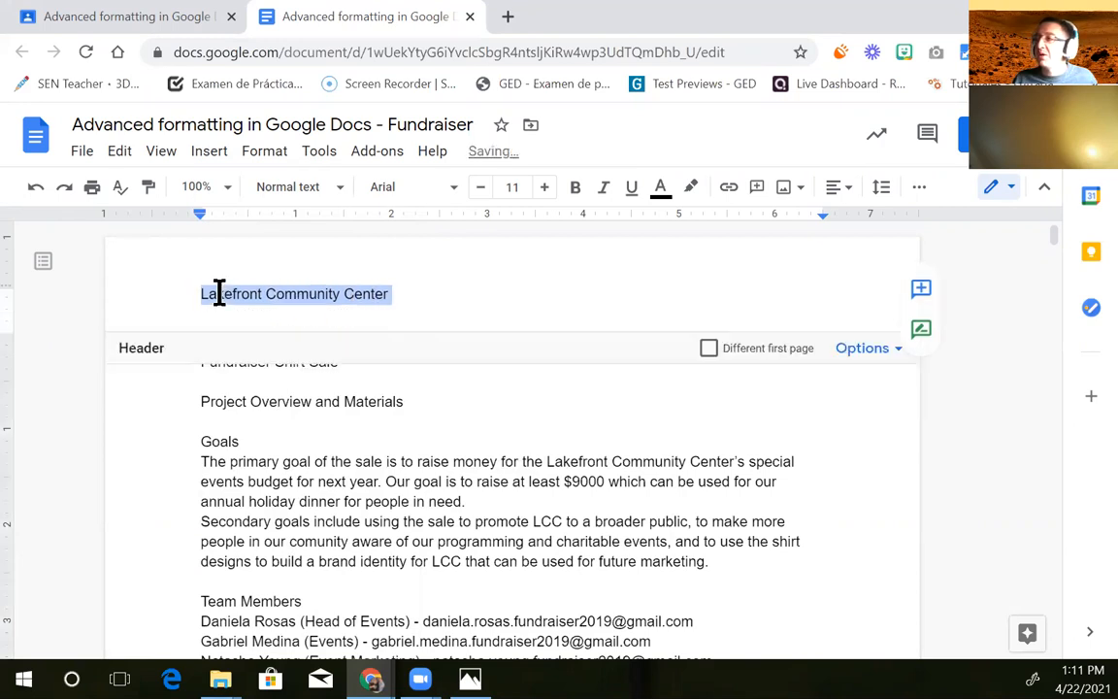
pyautogui.click(294, 398)
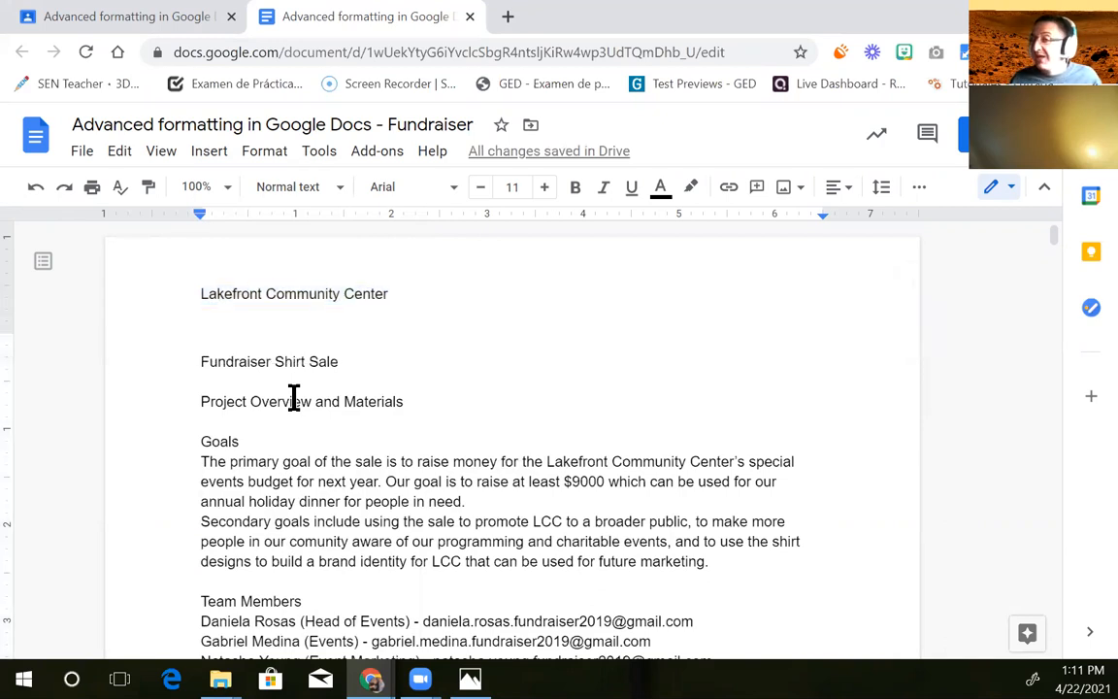
pyautogui.click(407, 300)
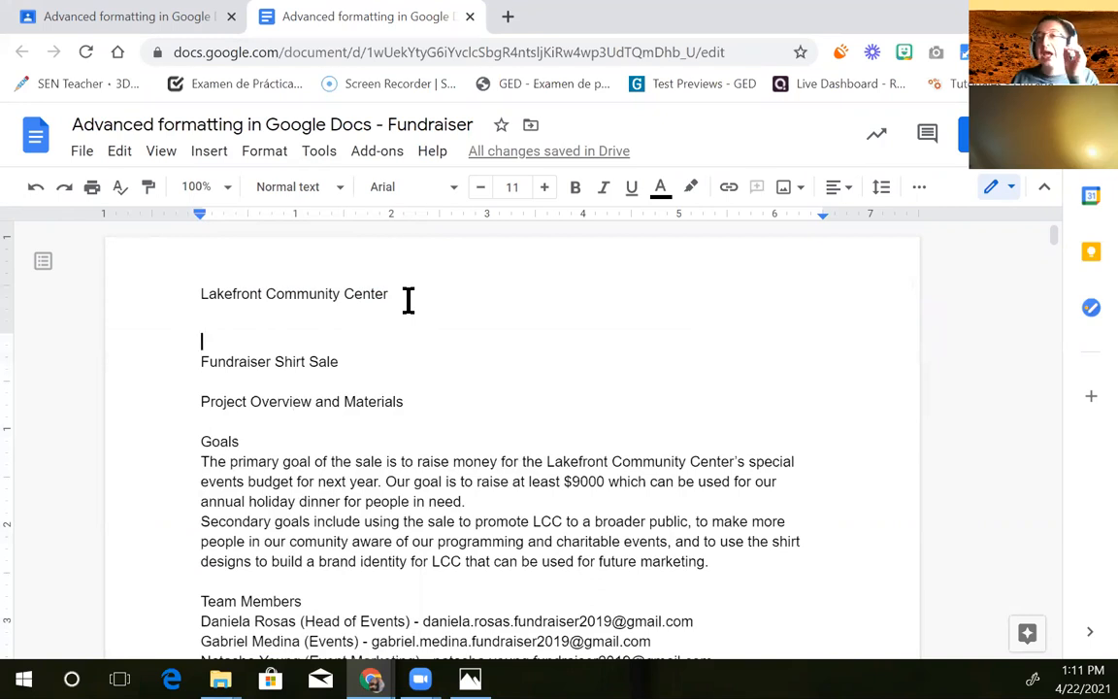
# Check the page header on the following pages and go back to the start of the document
pyautogui.scroll(-7, 407, 301)
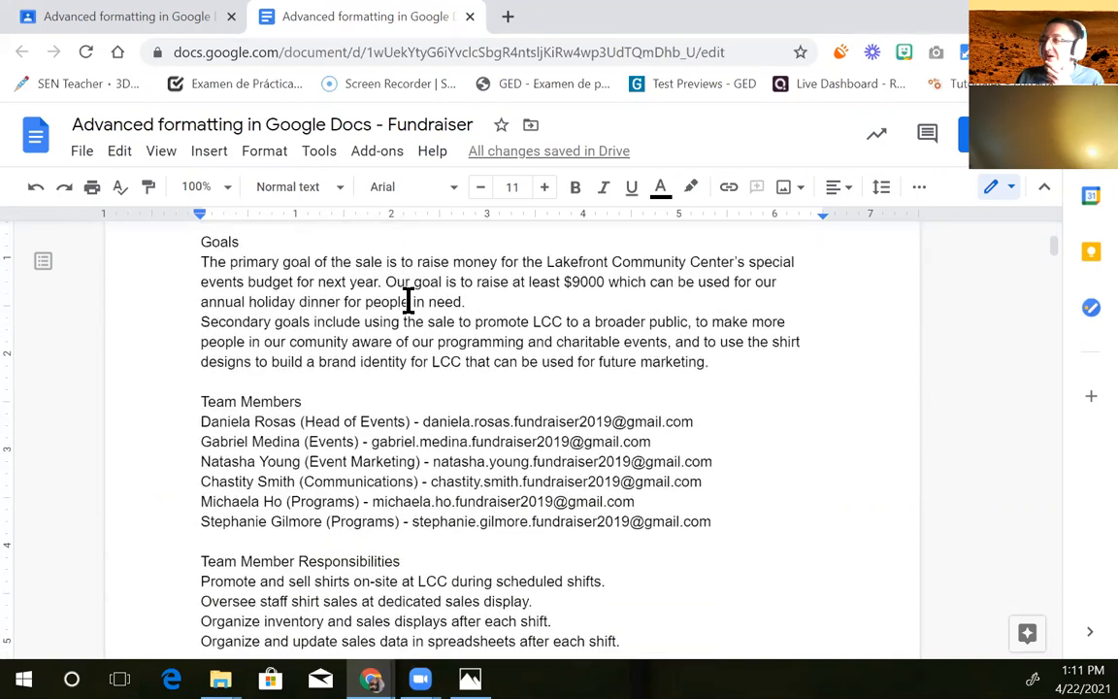
pyautogui.scroll(-3, 407, 300)
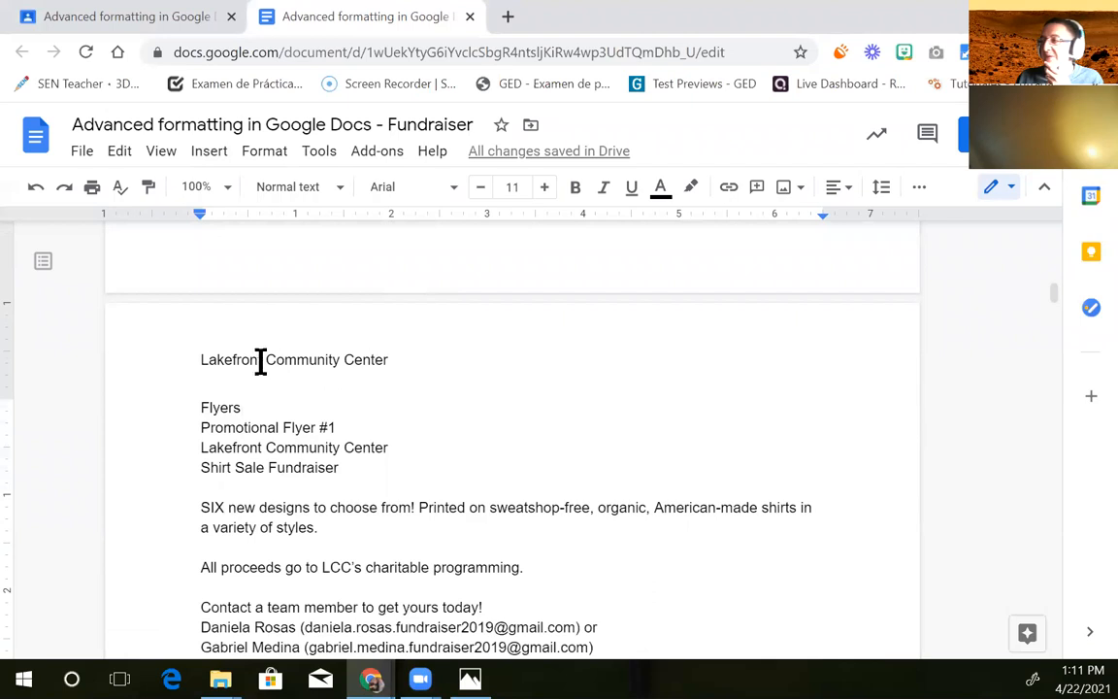
pyautogui.scroll(-4, 385, 362)
pyautogui.scroll(5, 387, 362)
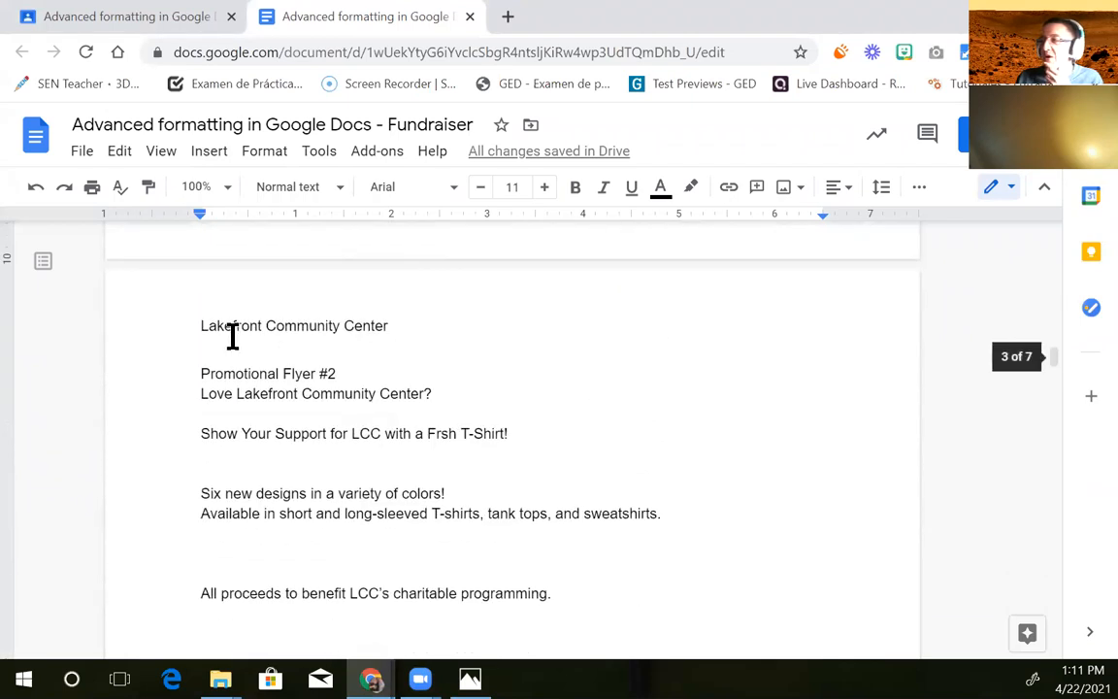
pyautogui.scroll(-2, 322, 346)
pyautogui.scroll(-8, 324, 347)
pyautogui.scroll(2, 218, 324)
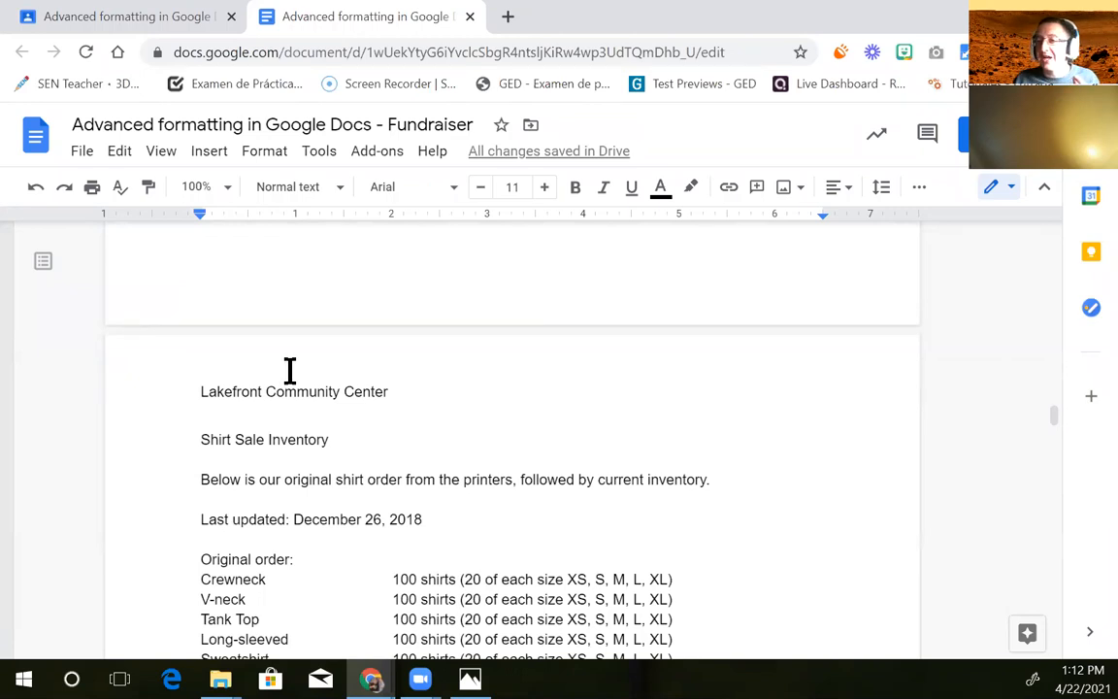
pyautogui.scroll(20, 289, 370)
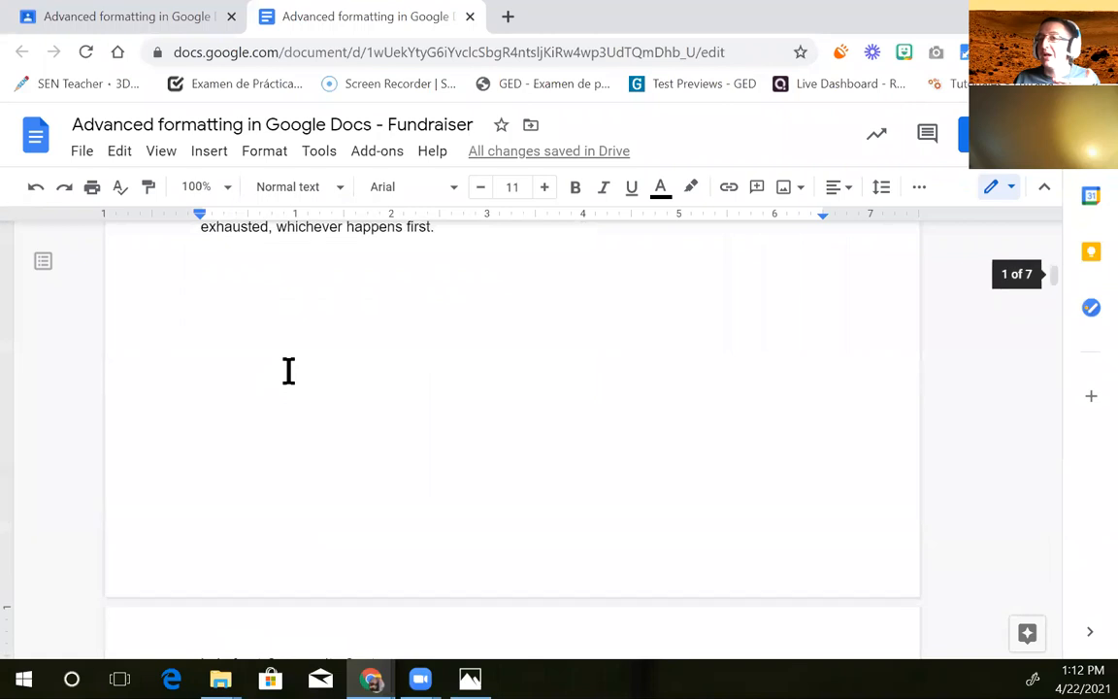
pyautogui.click(288, 329)
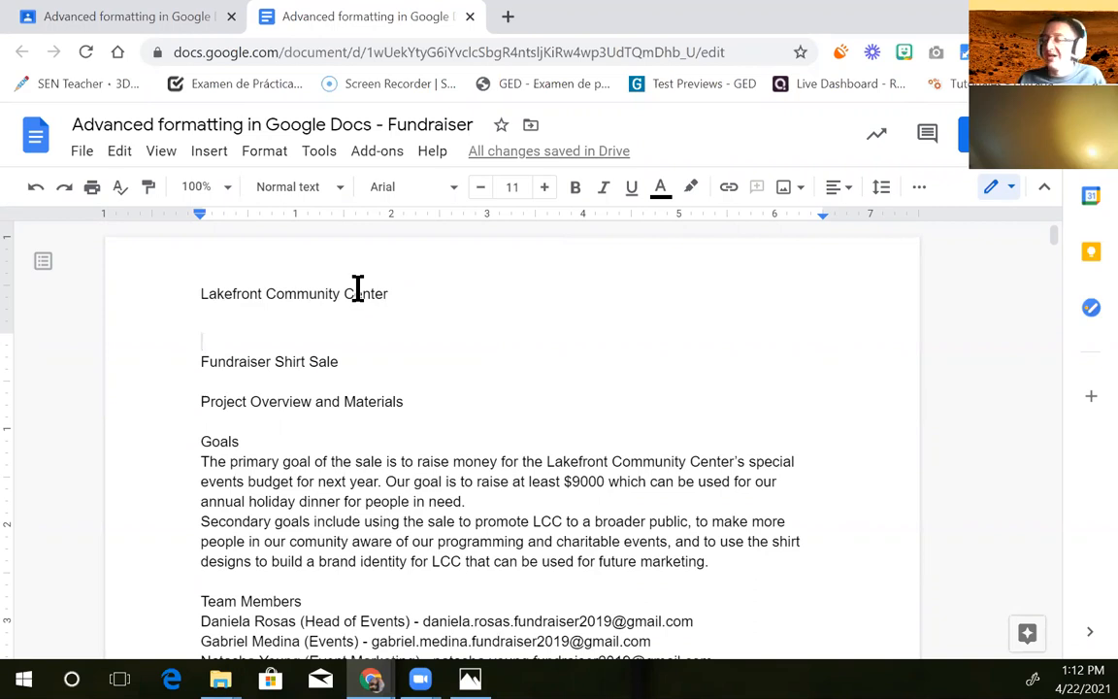
# Add the text "Updated 4/22/2021" to the page footer and return to the document body
pyautogui.scroll(-10, 357, 288)
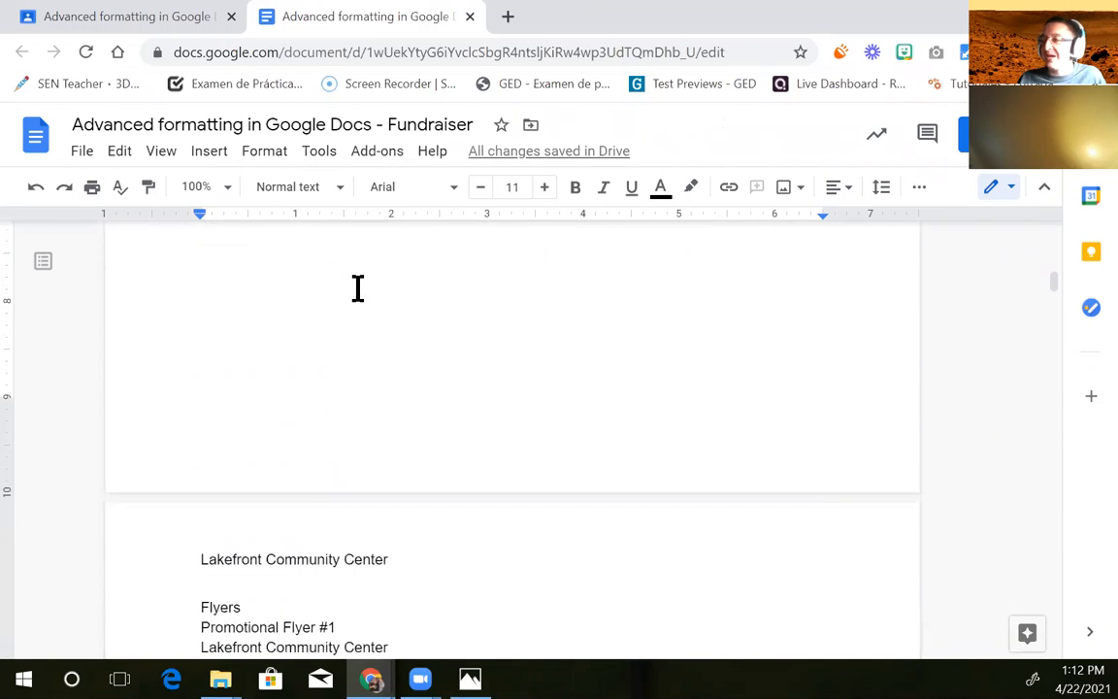
pyautogui.doubleClick(225, 435)
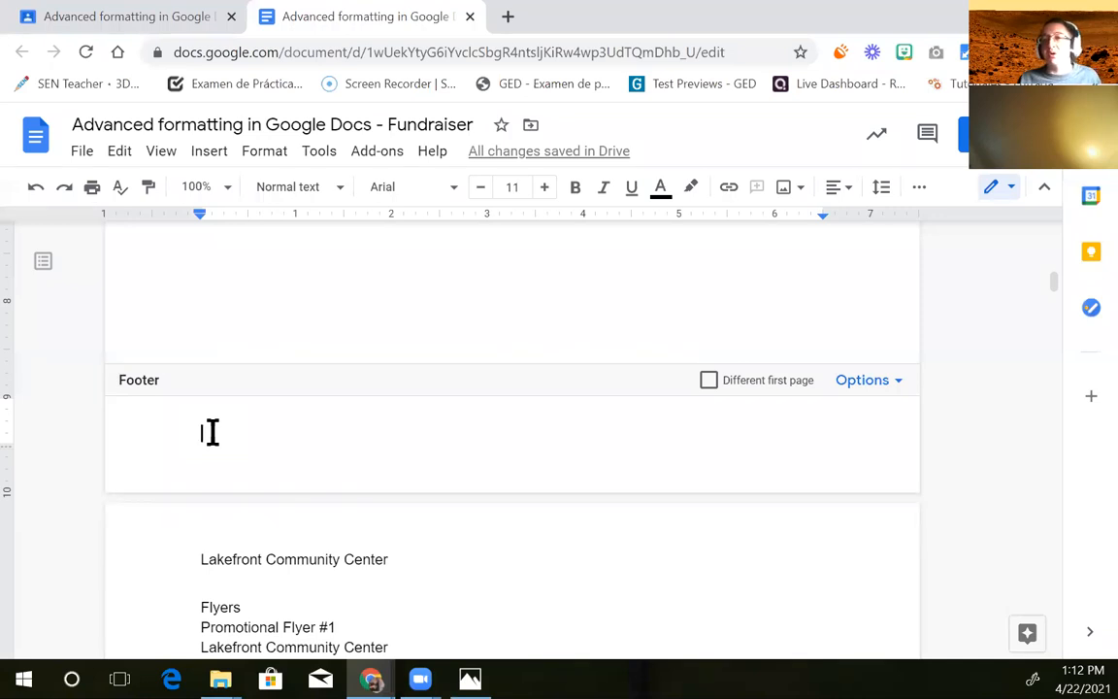
pyautogui.write('Updated')
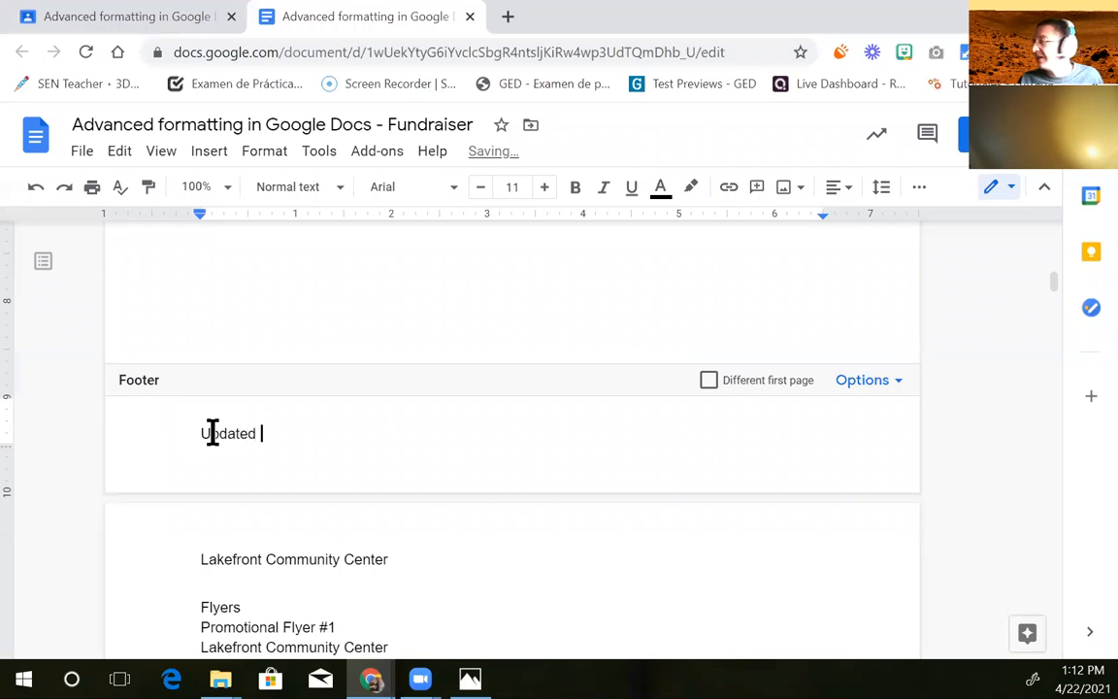
pyautogui.write(' 4/22/')
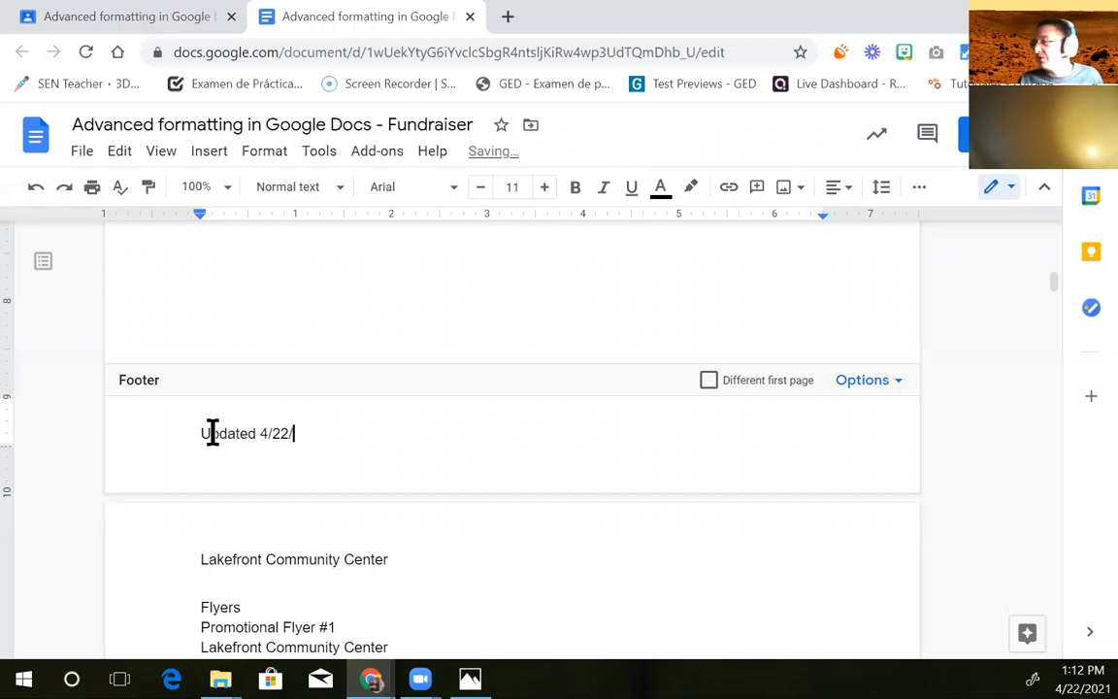
pyautogui.write('2021')
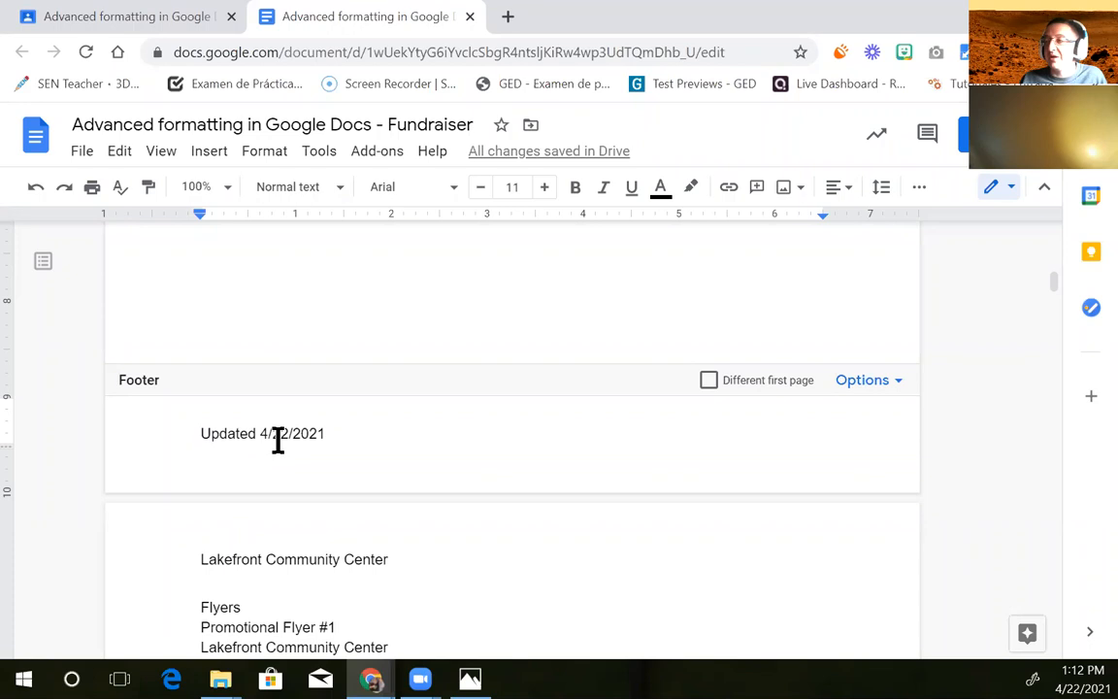
pyautogui.click(229, 312)
# Check the footer text on the other pages and go back to the first page
pyautogui.scroll(-2, 230, 399)
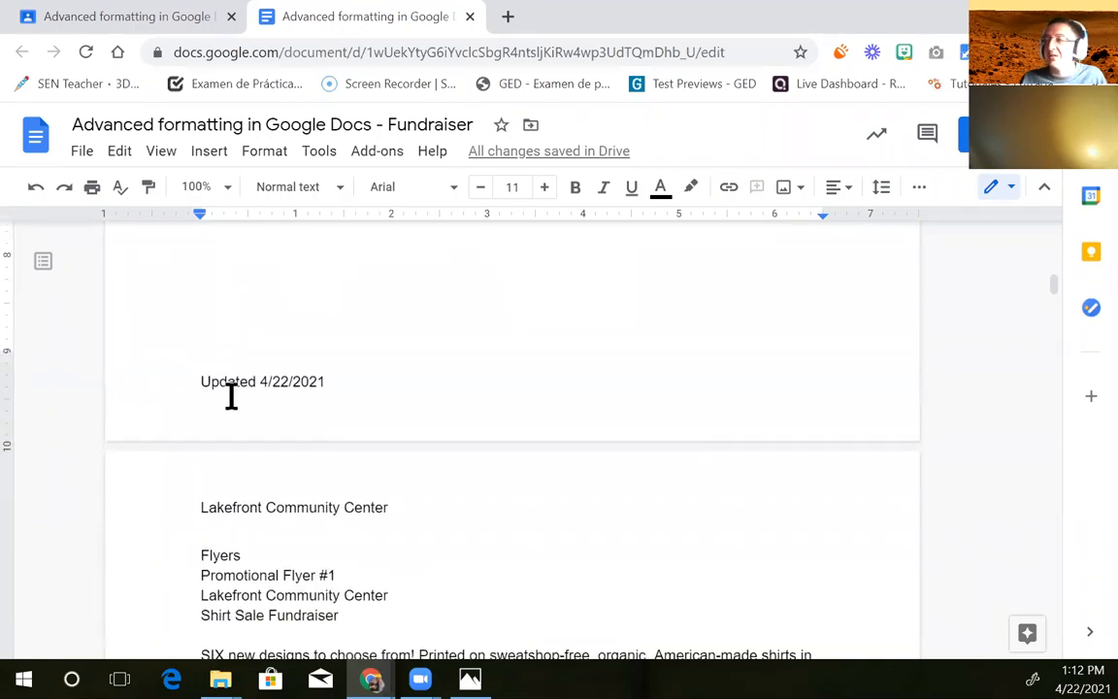
pyautogui.scroll(-1, 231, 396)
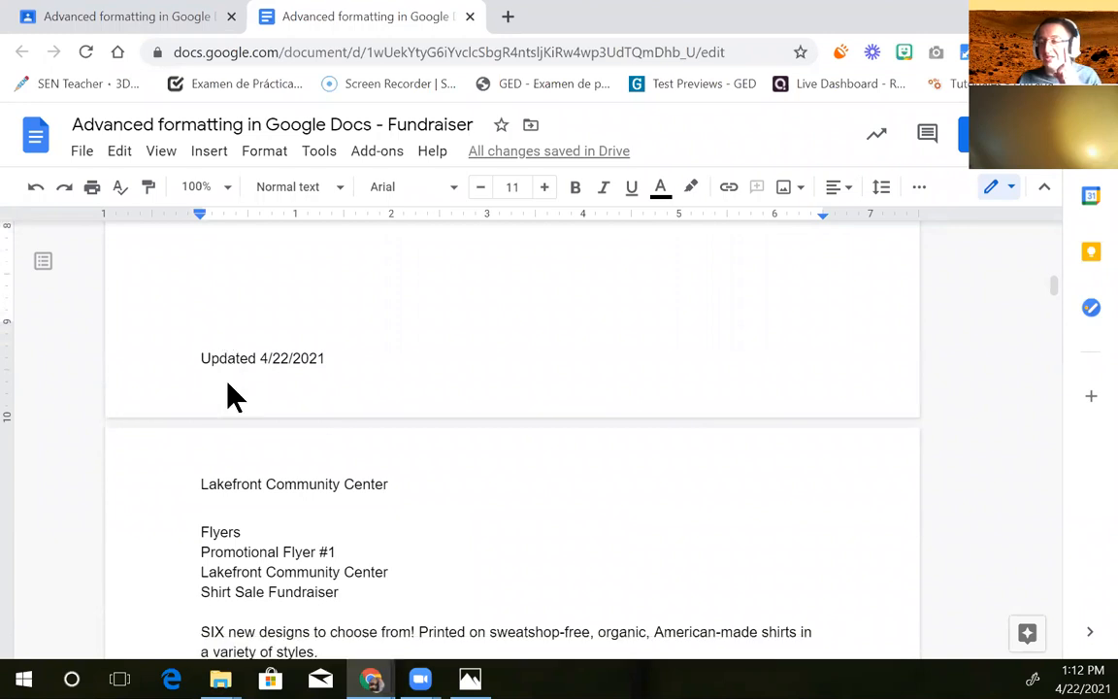
pyautogui.scroll(-12, 225, 388)
pyautogui.scroll(-10, 209, 414)
pyautogui.scroll(-11, 209, 414)
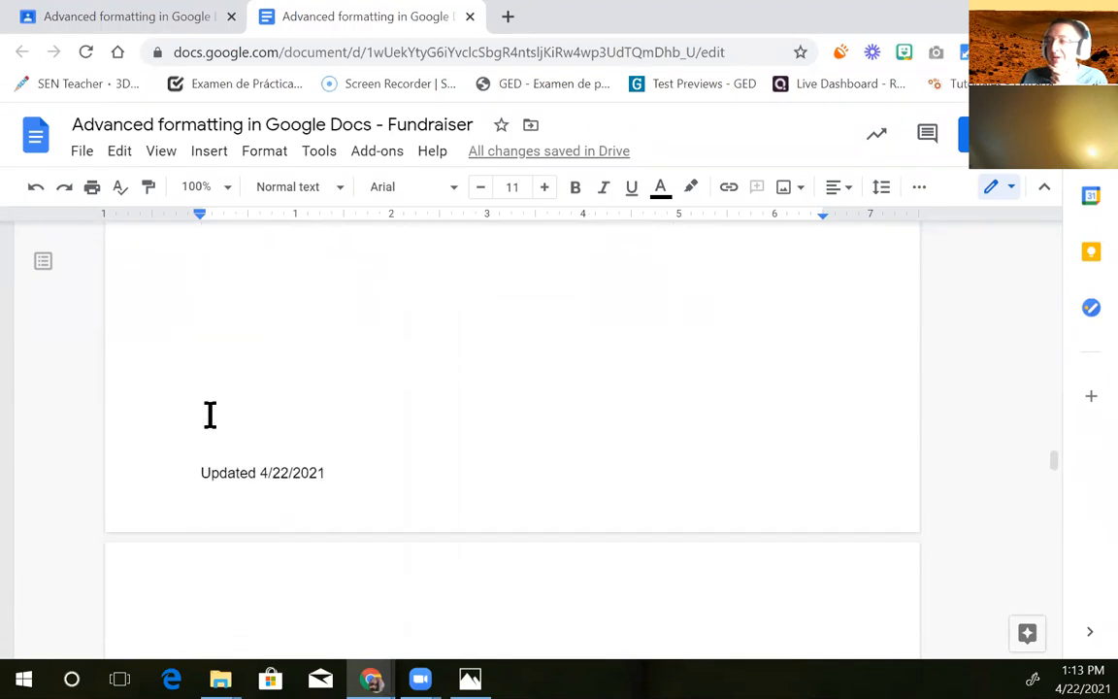
pyautogui.scroll(-2, 210, 414)
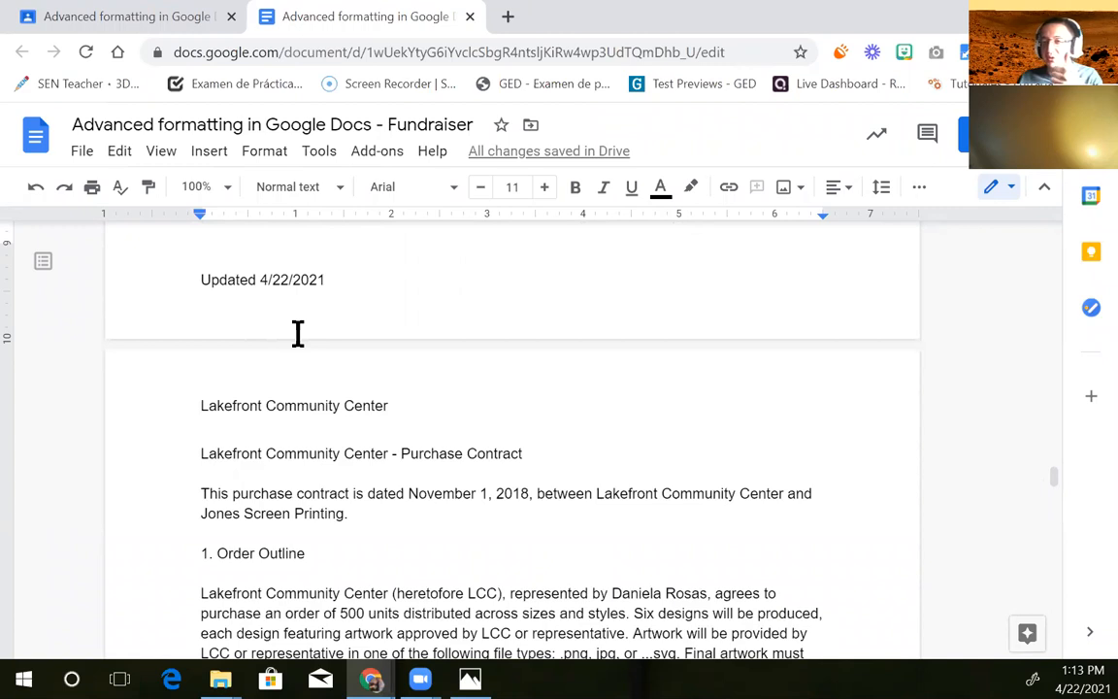
pyautogui.scroll(20, 298, 333)
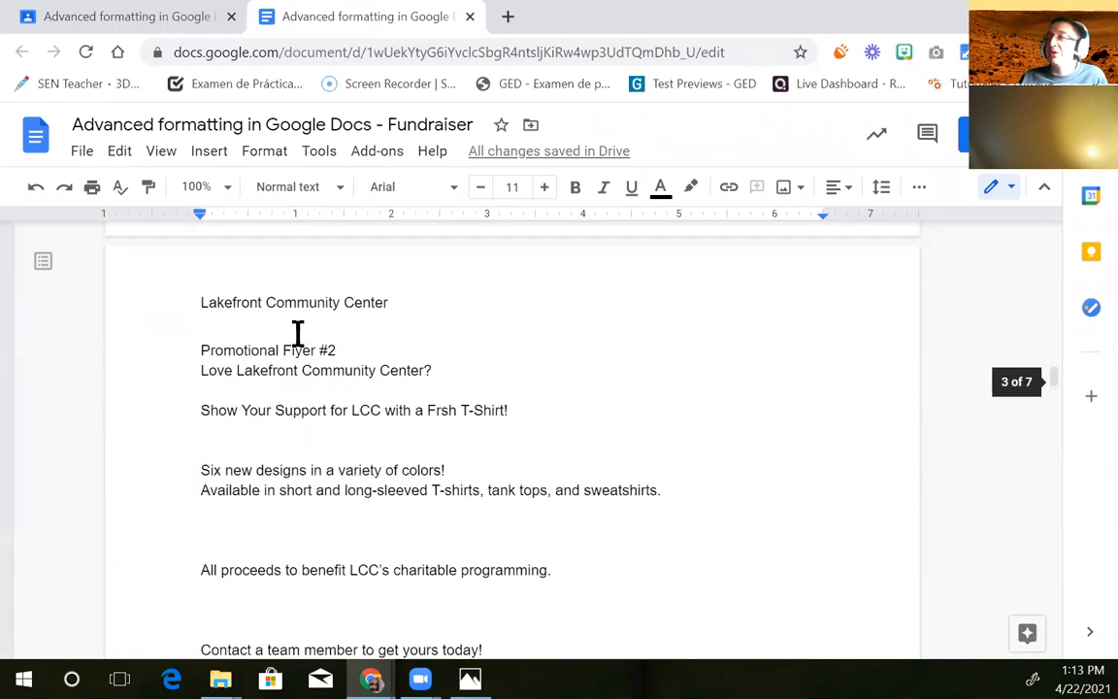
pyautogui.scroll(10, 297, 333)
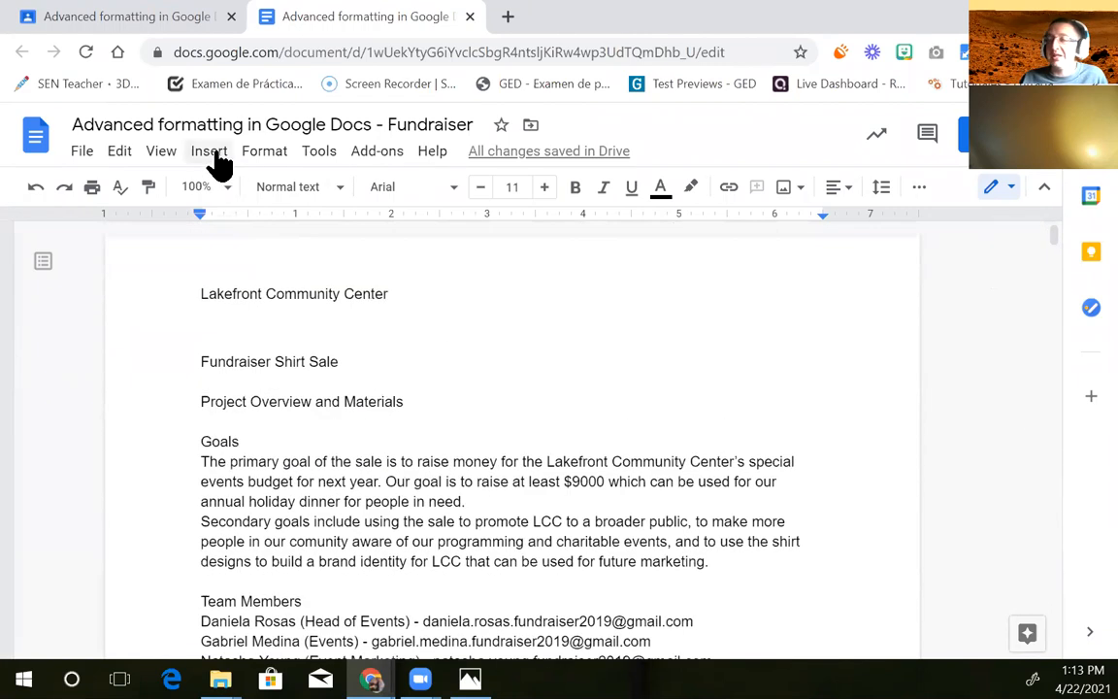
# Open the page footer for editing and place the cursor after the "Updated 4/22/2021" text
pyautogui.click(217, 157)
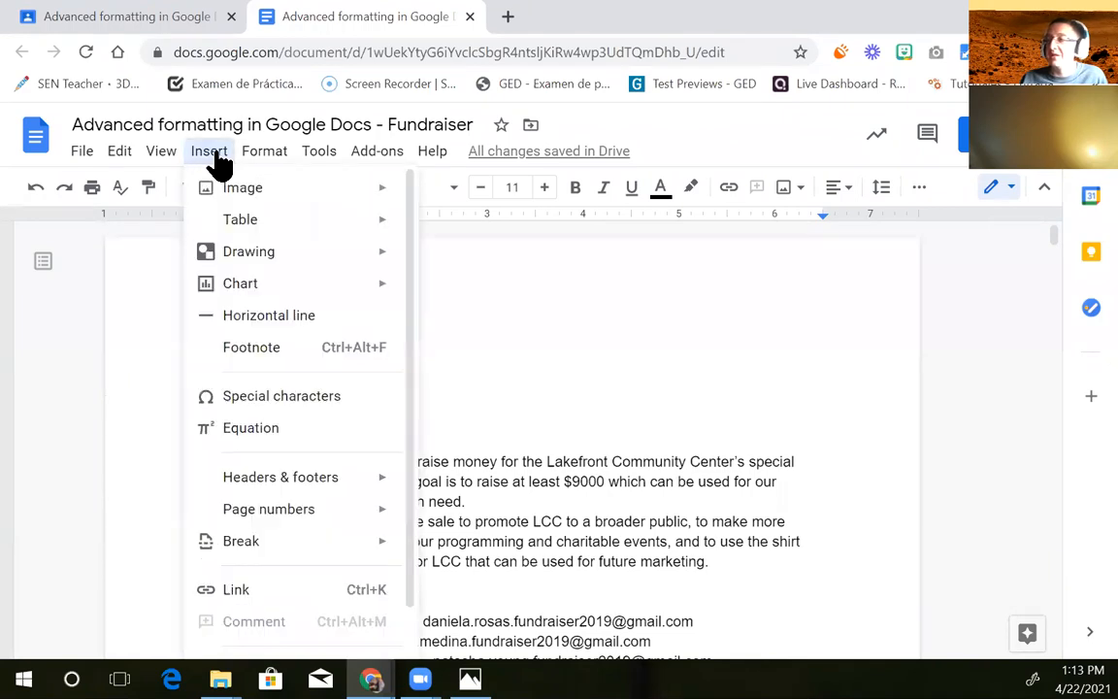
pyautogui.moveTo(275, 486)
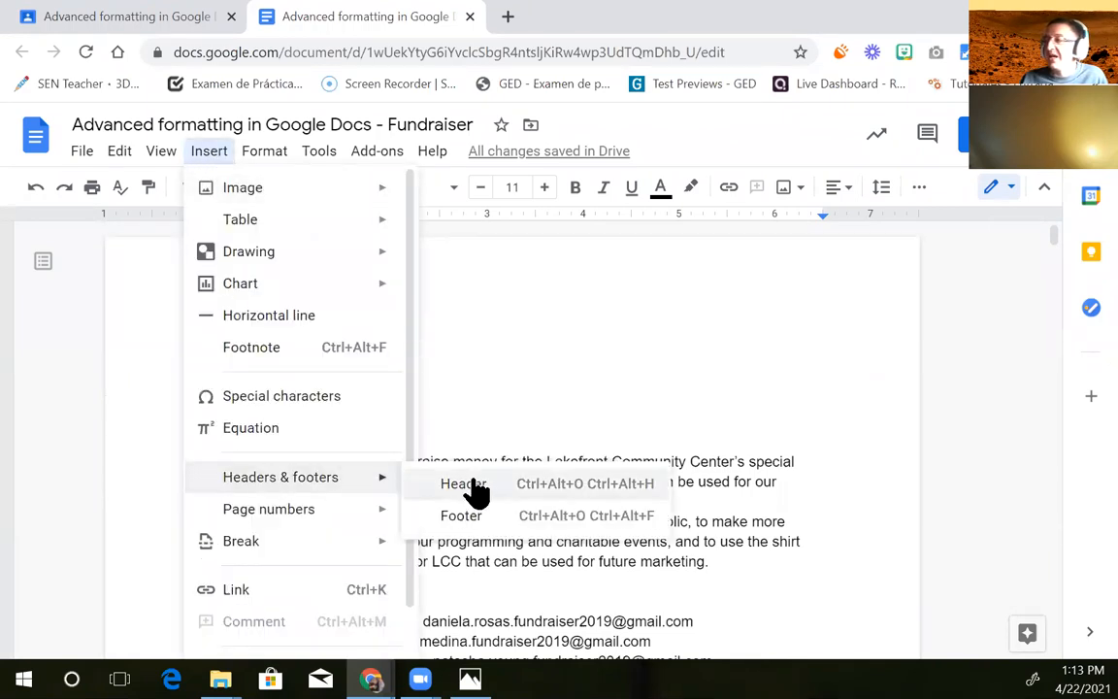
pyautogui.click(472, 524)
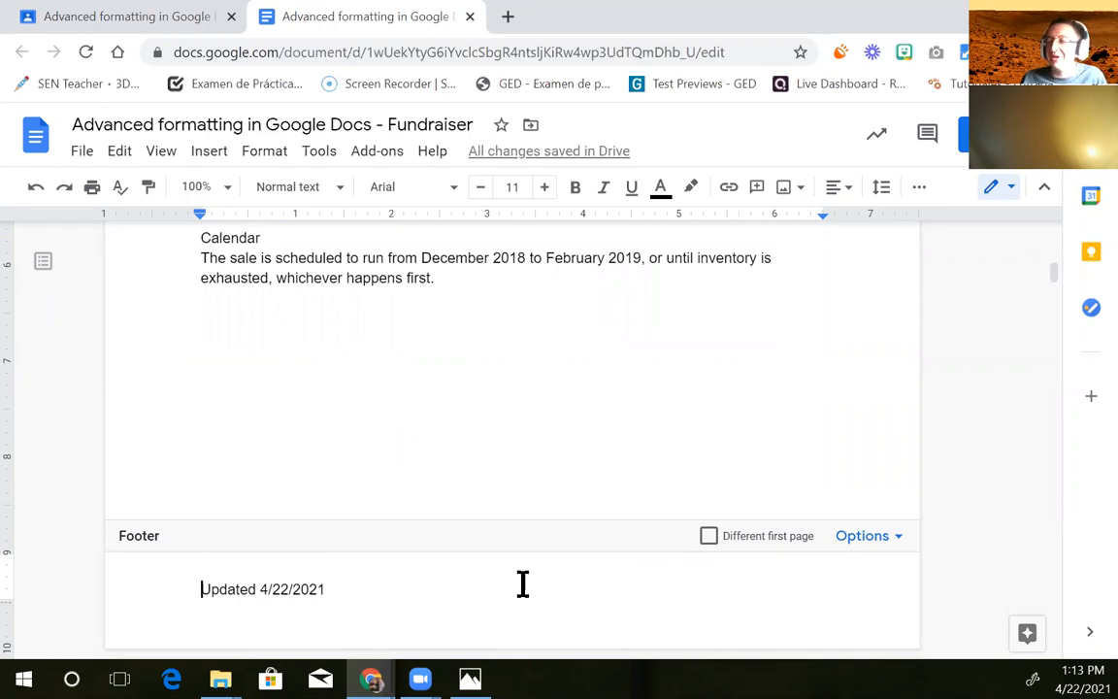
pyautogui.click(416, 595)
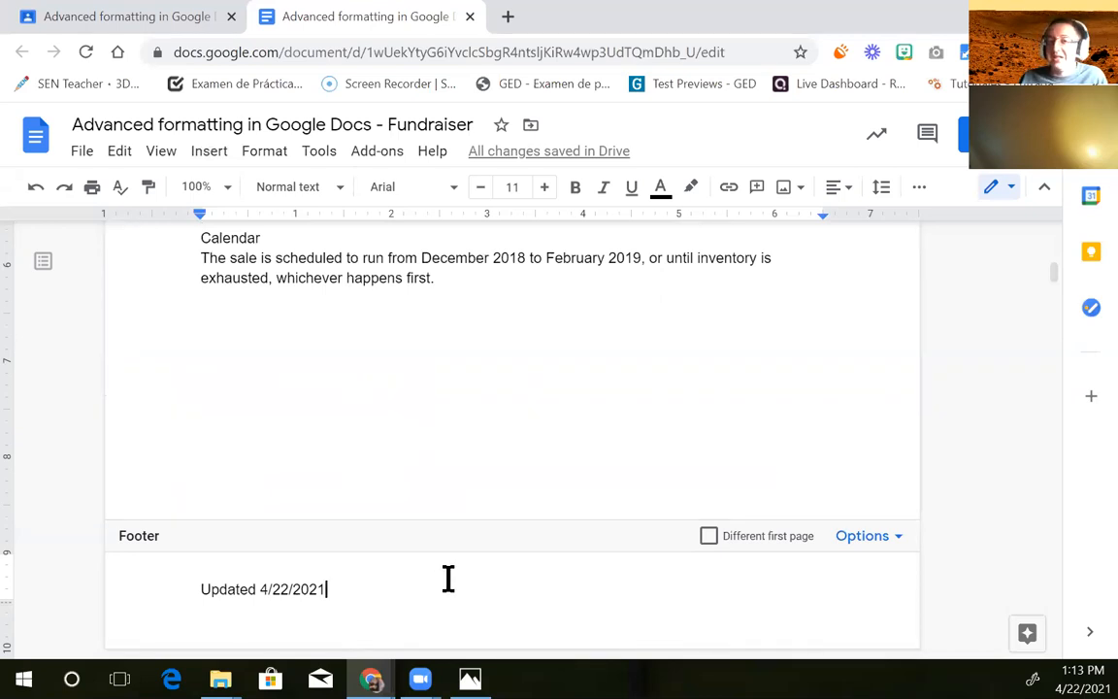
# Insert automatic page numbers in the footer after "Updated 4/22/2021" and right-align the footer line
pyautogui.click(221, 159)
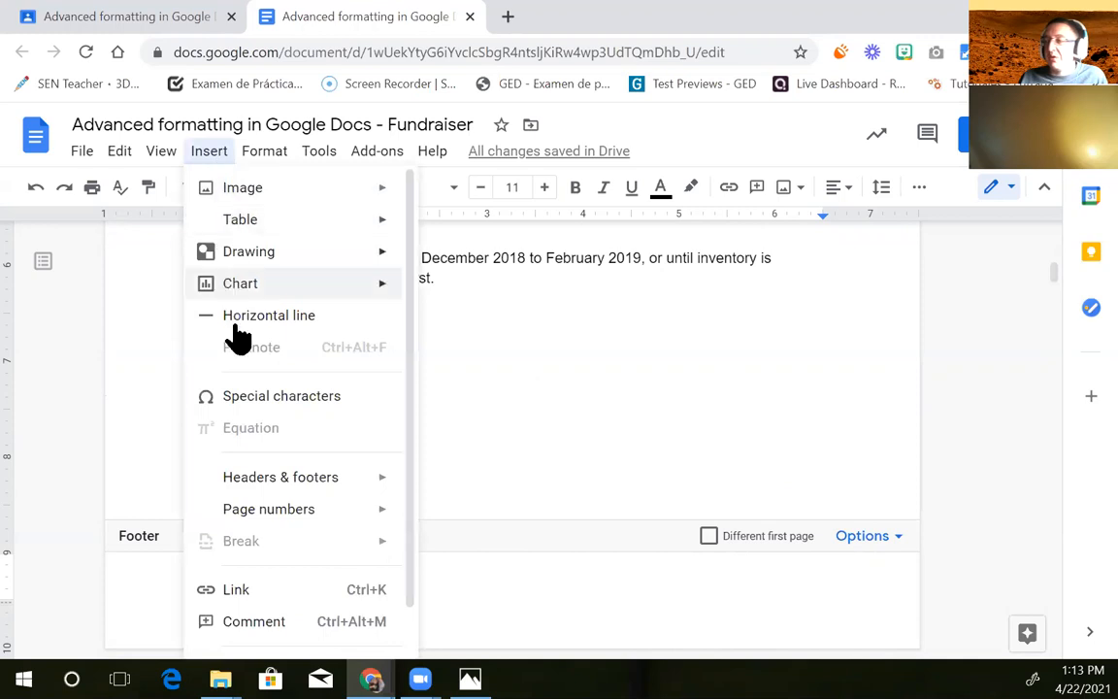
pyautogui.moveTo(251, 514)
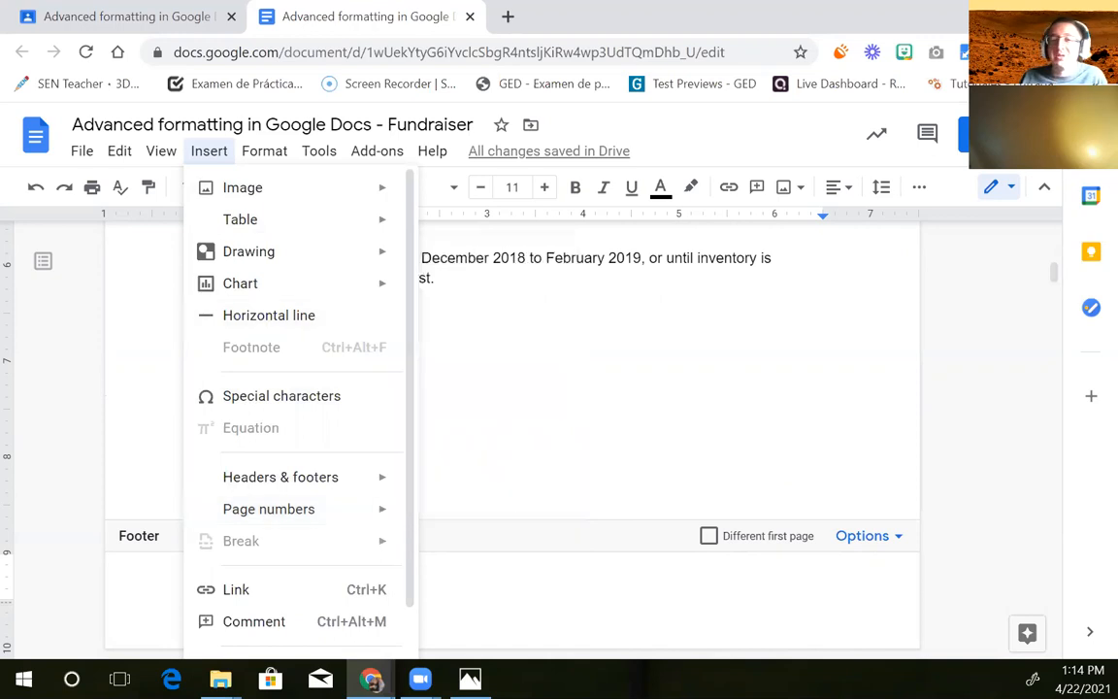
pyautogui.press('Escape')
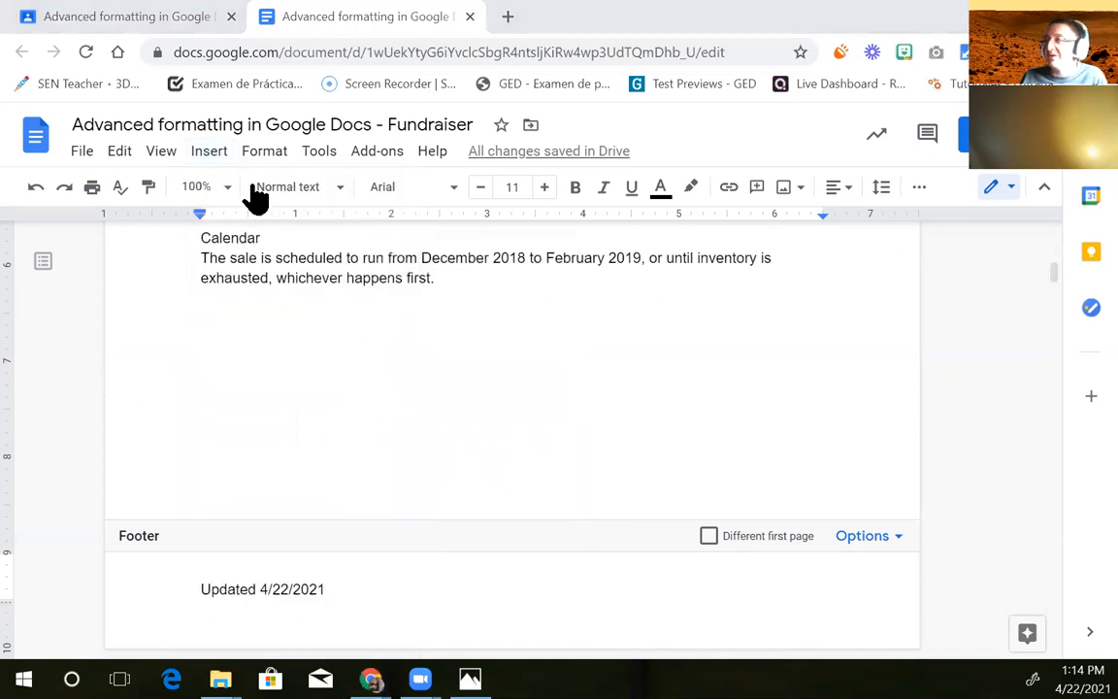
pyautogui.click(209, 151)
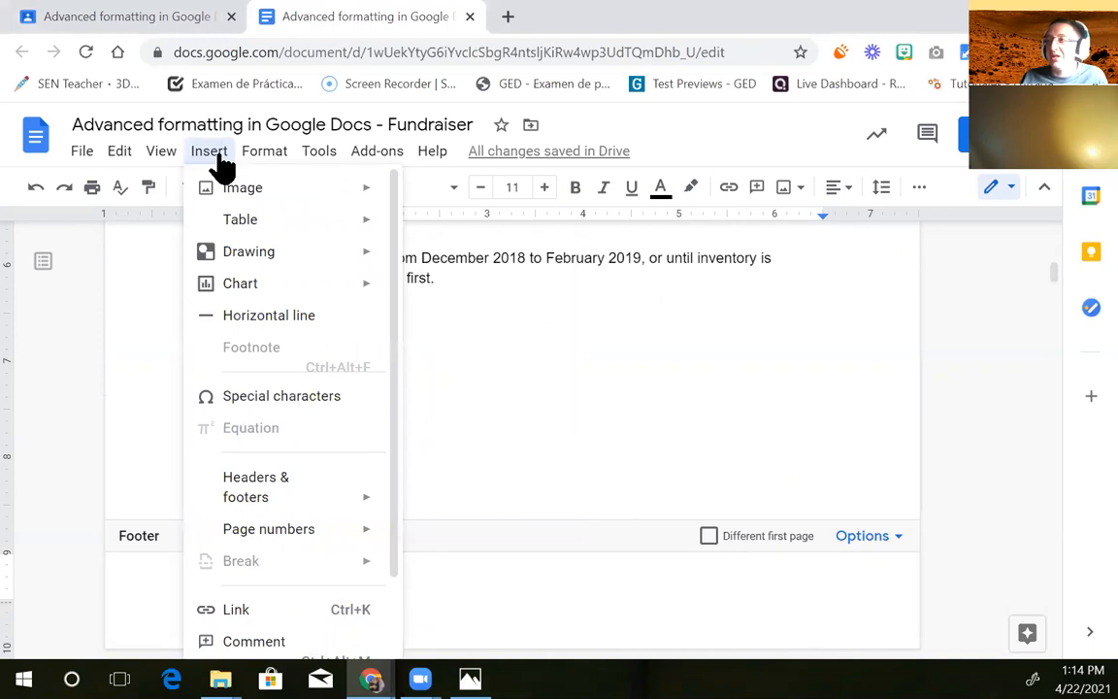
pyautogui.moveTo(287, 524)
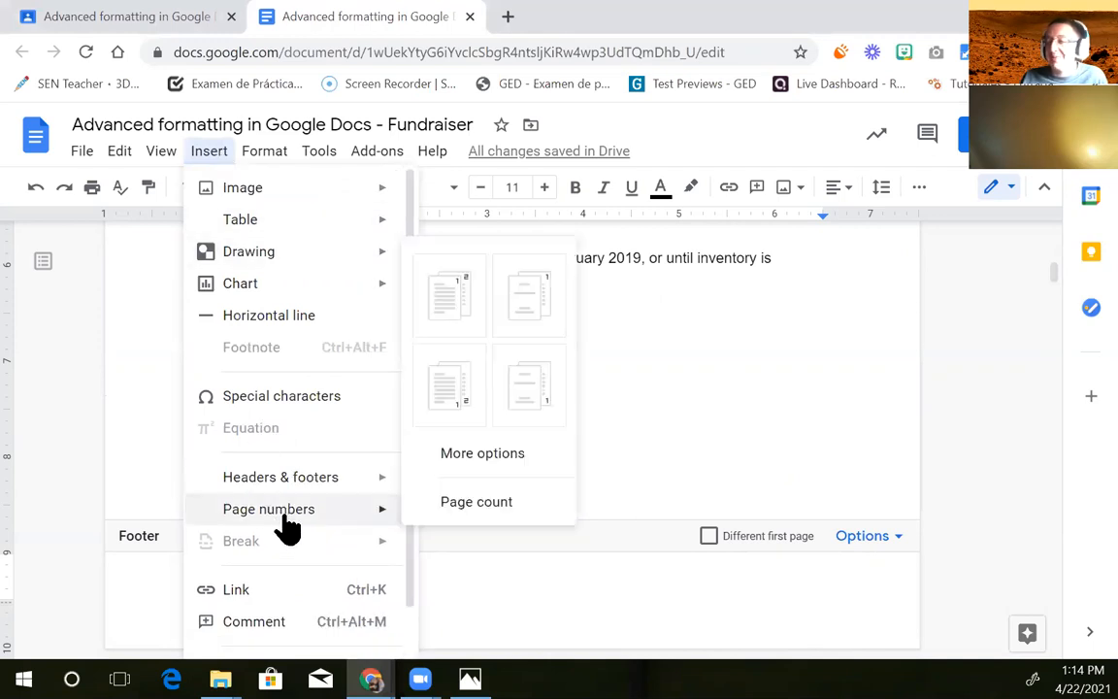
pyautogui.click(460, 415)
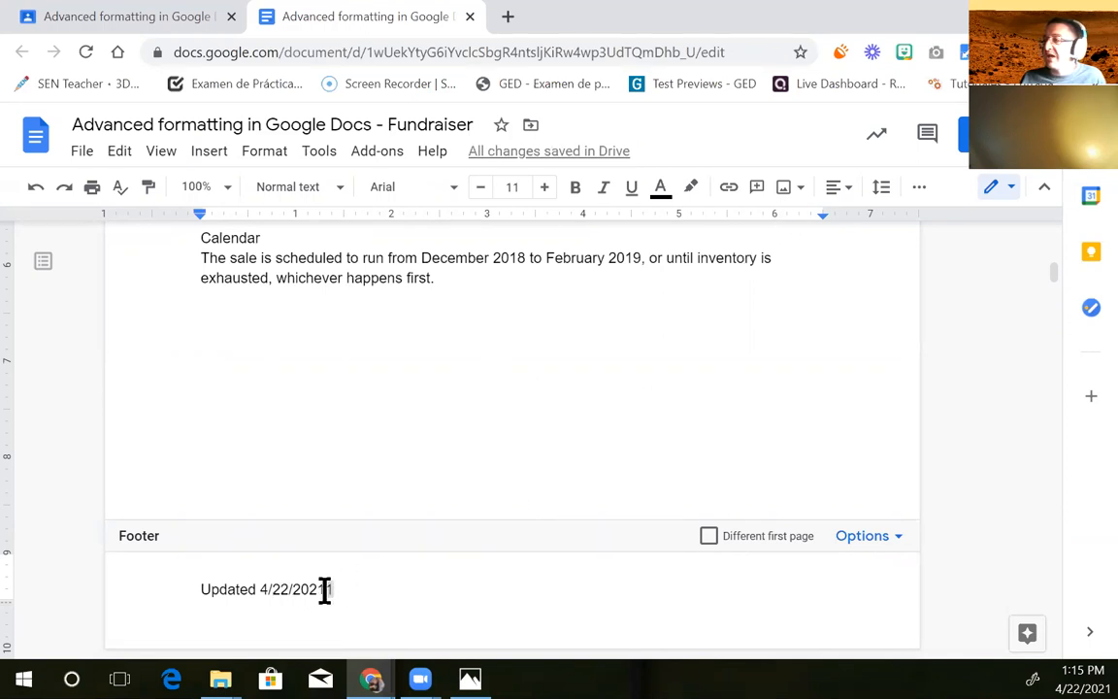
pyautogui.click(840, 186)
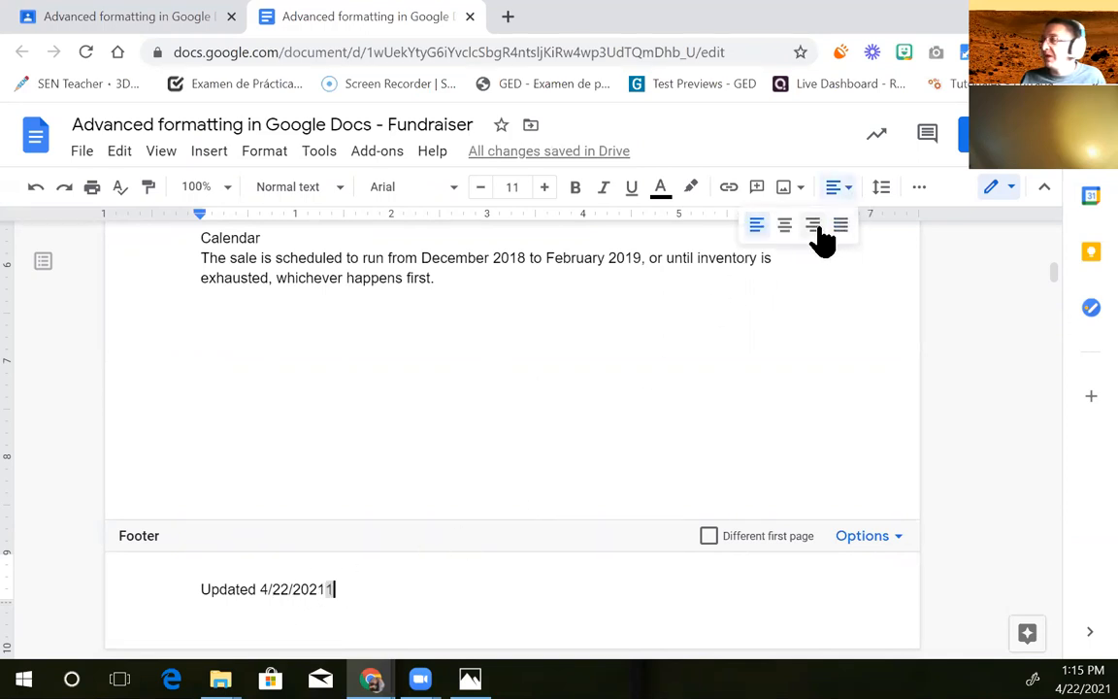
pyautogui.click(813, 227)
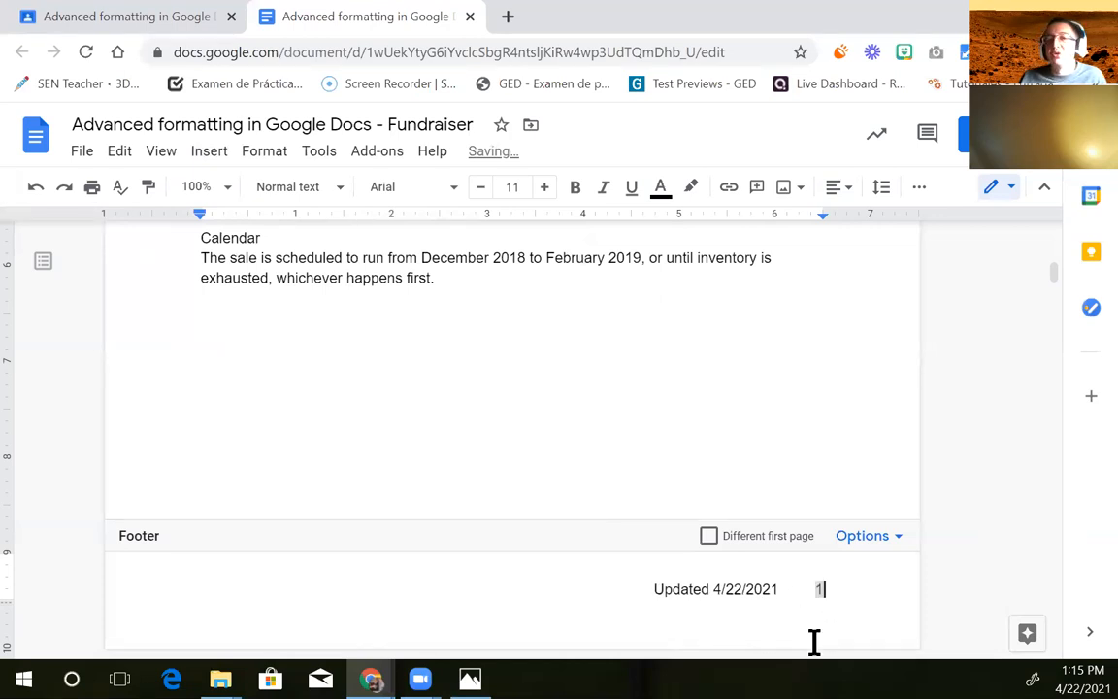
# Check the date and page number in the footers of the following pages and return to the start of the document
pyautogui.scroll(-10, 820, 606)
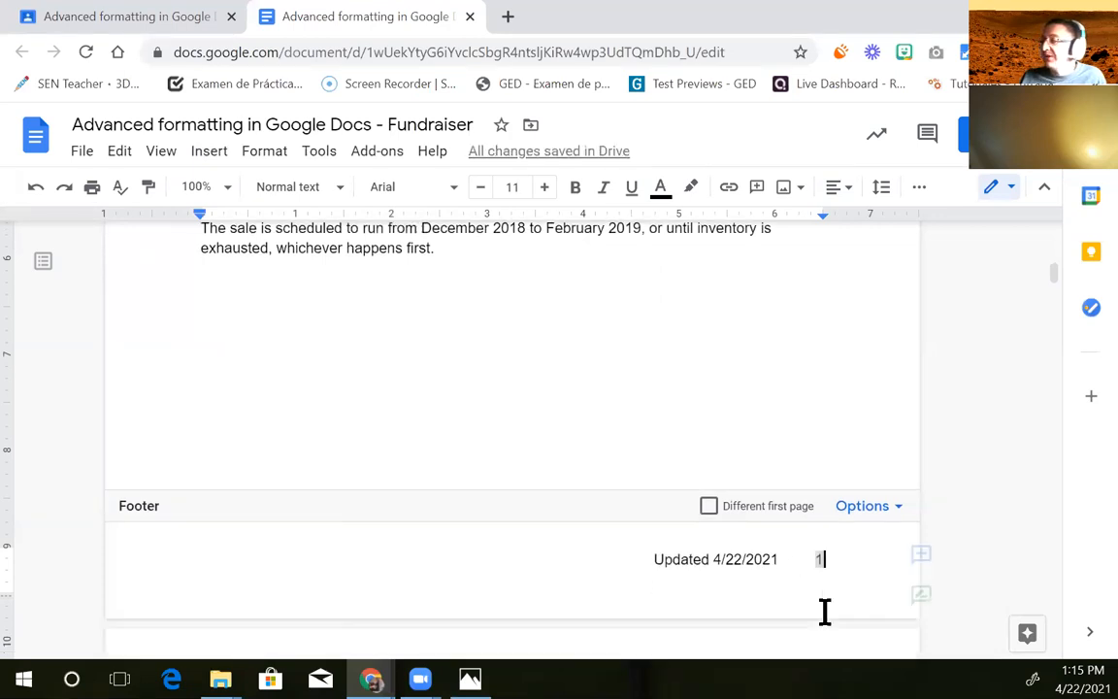
pyautogui.scroll(-2, 824, 569)
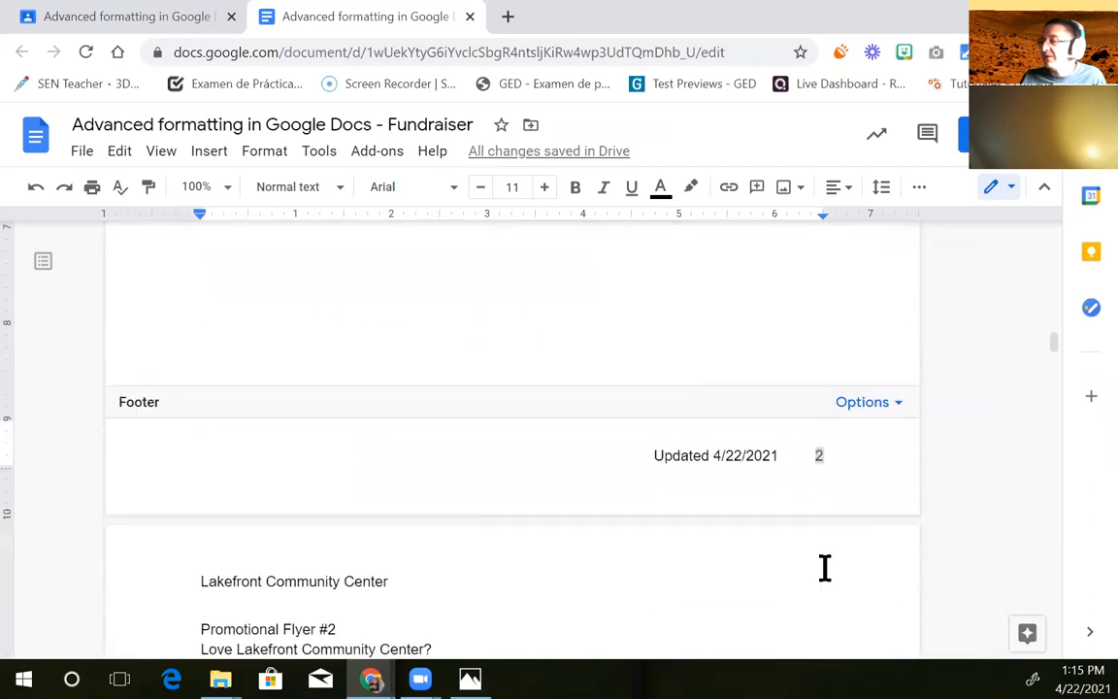
pyautogui.scroll(-4, 798, 579)
pyautogui.scroll(-5, 799, 579)
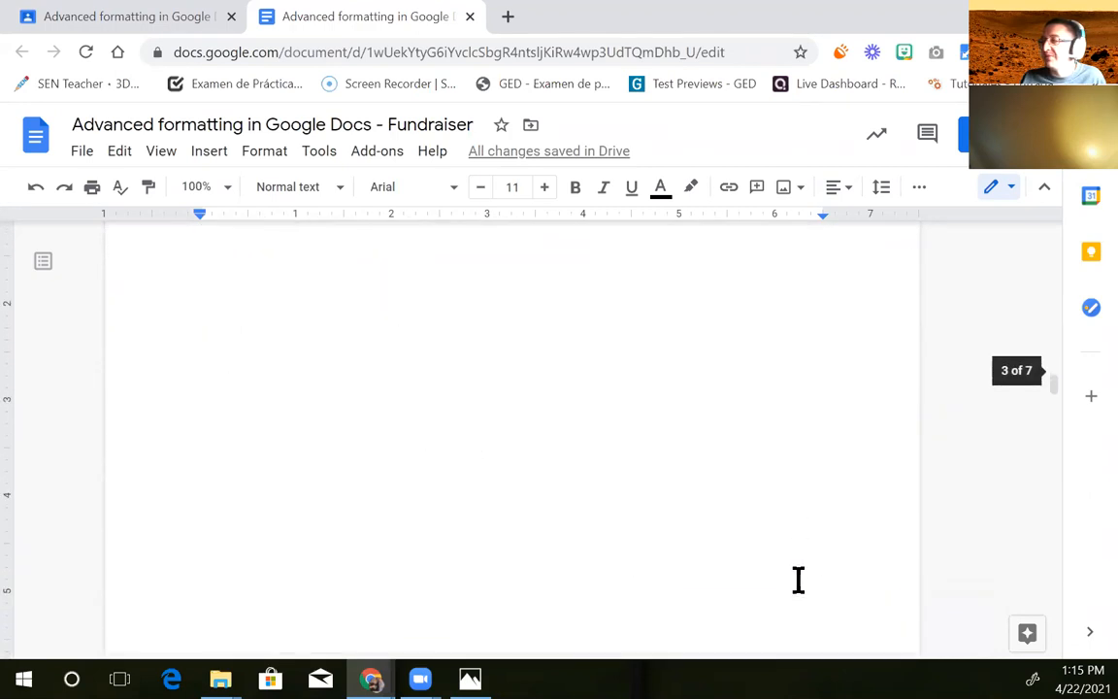
pyautogui.scroll(-3, 828, 534)
pyautogui.scroll(-6, 828, 533)
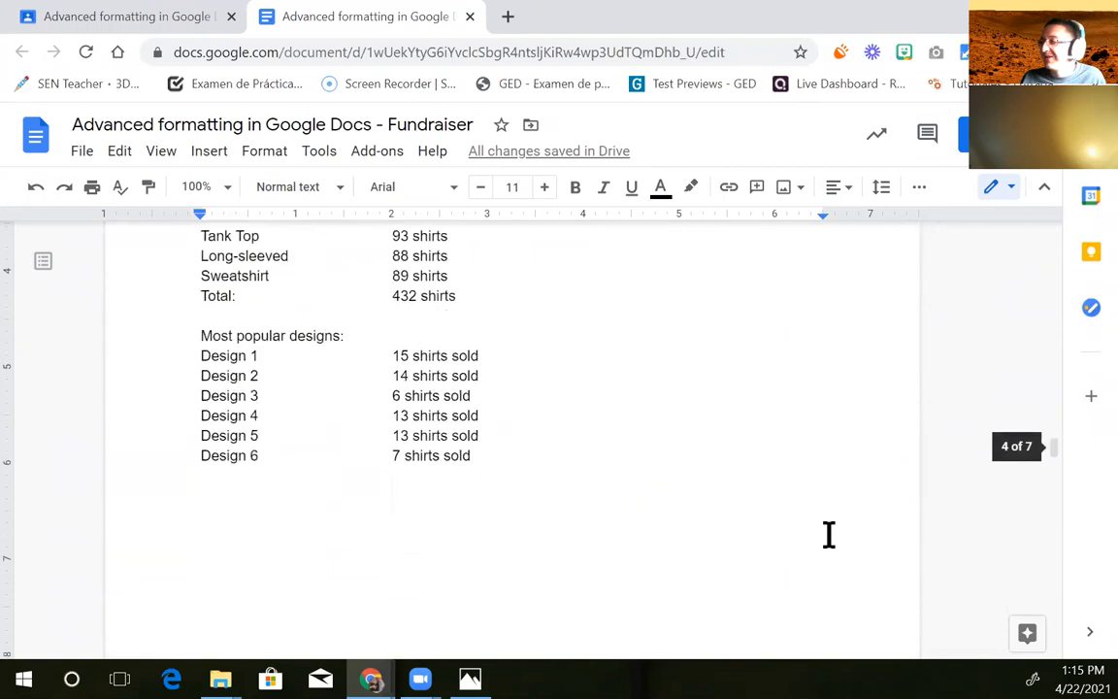
pyautogui.scroll(-4, 829, 492)
pyautogui.scroll(-5, 829, 492)
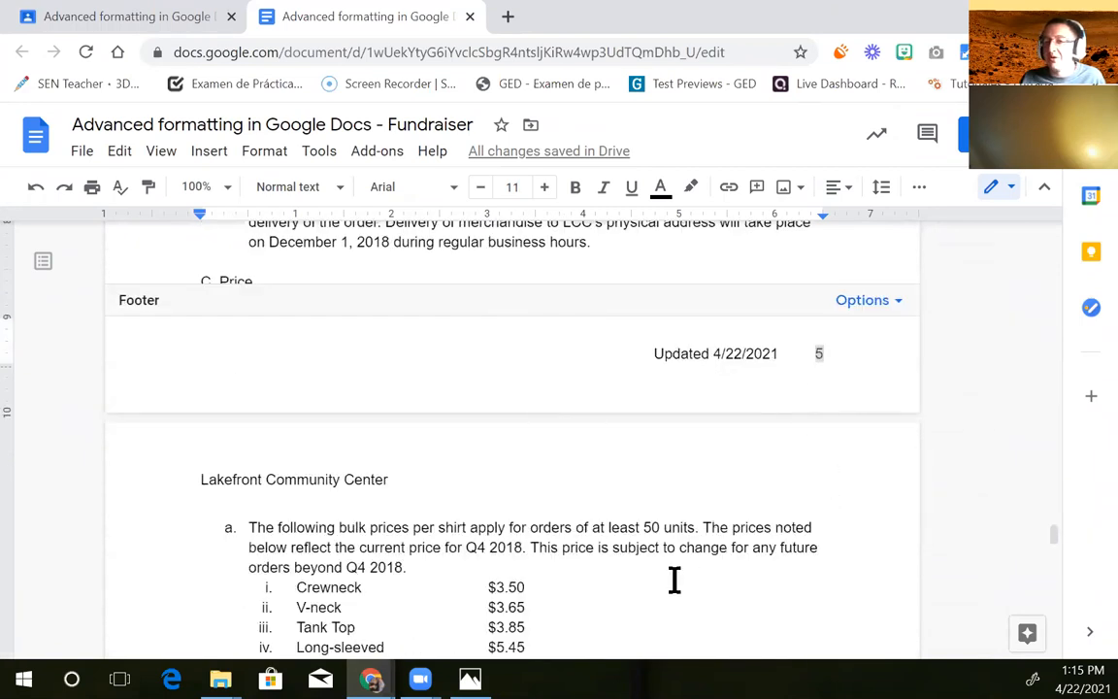
pyautogui.scroll(20, 674, 579)
pyautogui.scroll(20, 674, 580)
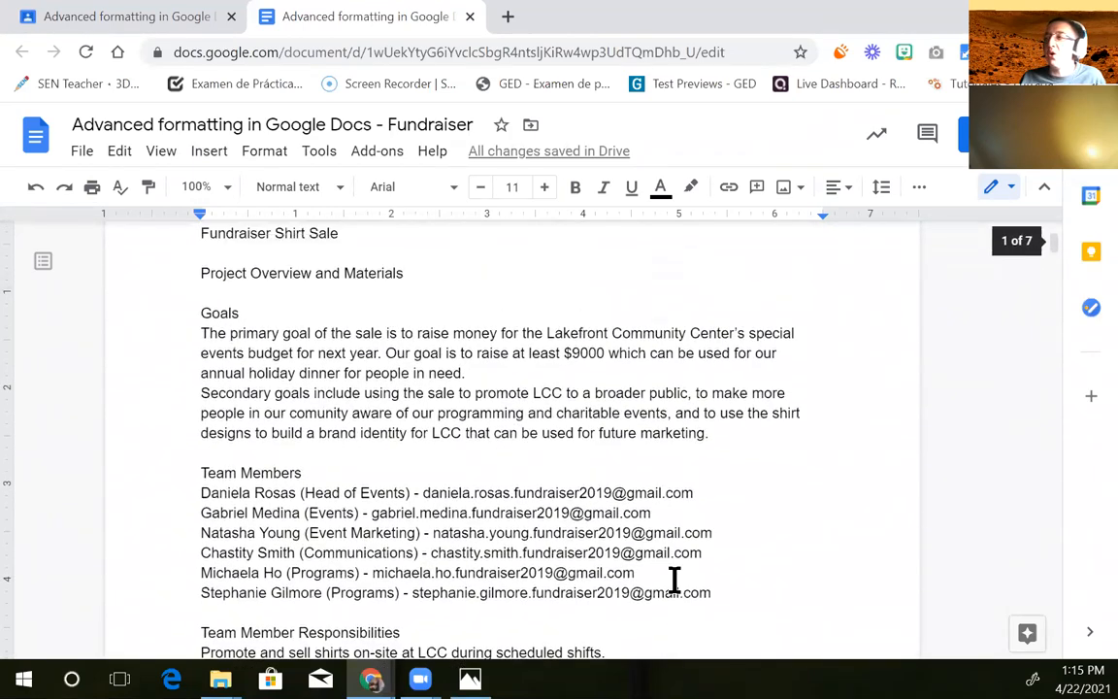
pyautogui.scroll(3, 675, 579)
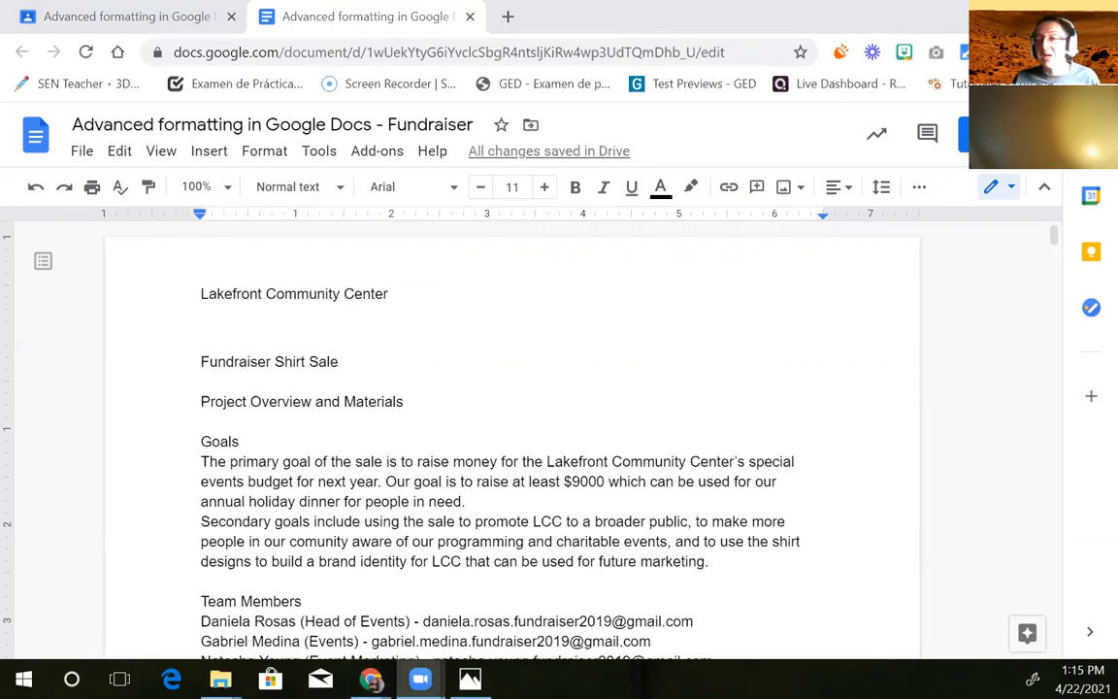
# Reopen the page header and the first page's footer for review, placing the cursor after the page number
pyautogui.doubleClick(394, 297)
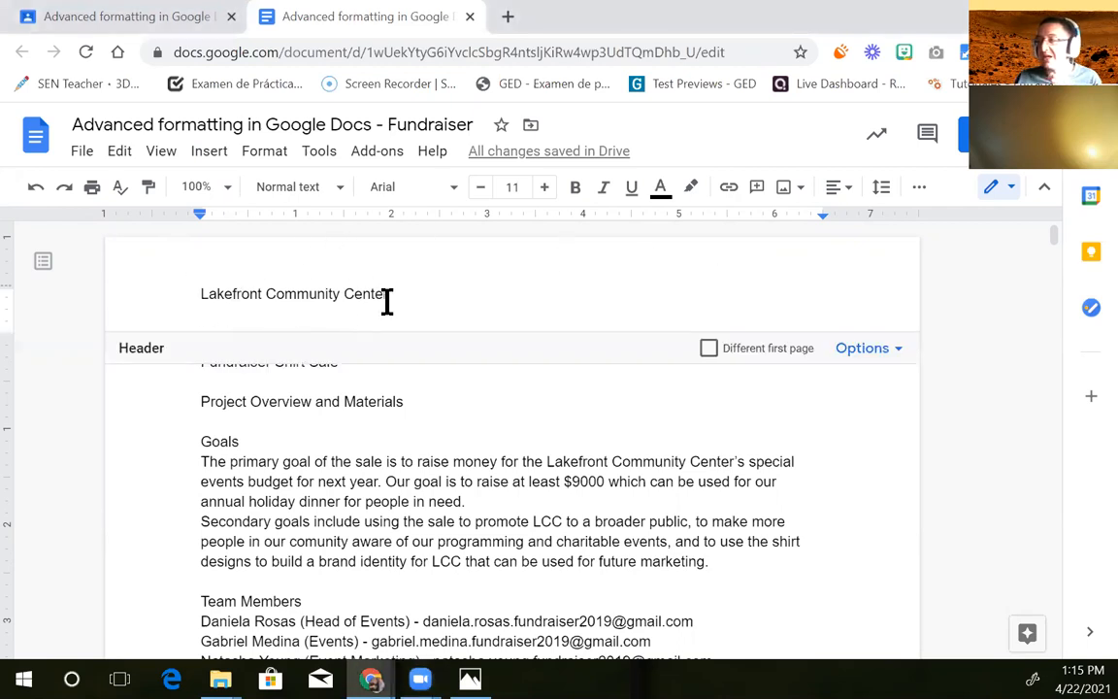
pyautogui.scroll(-10, 291, 349)
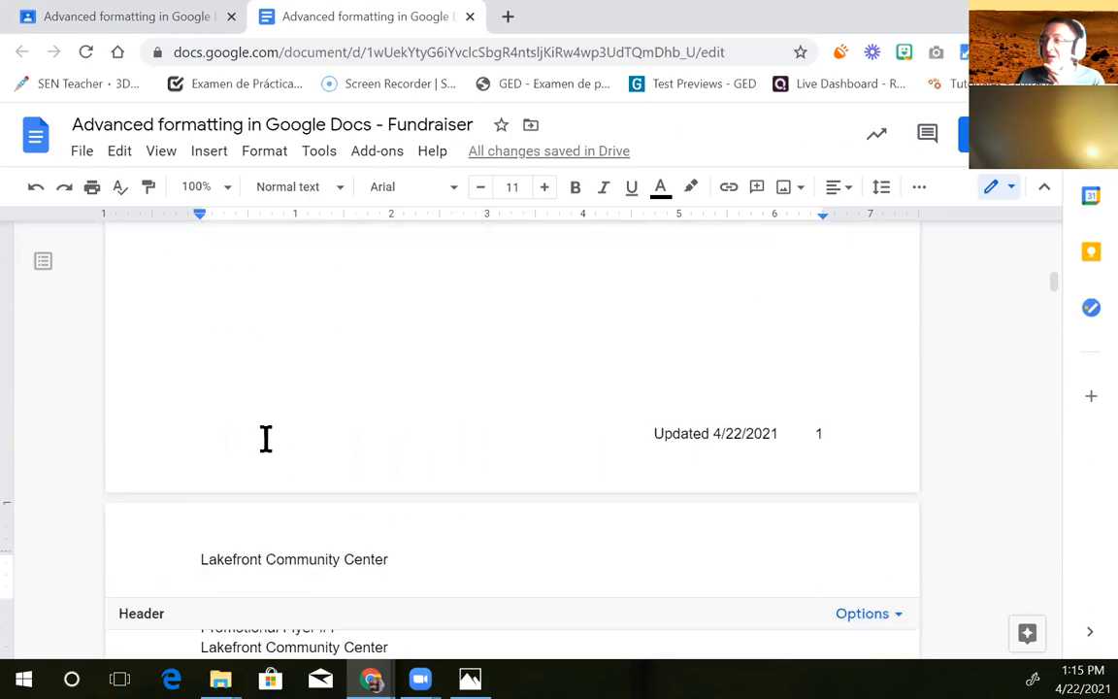
pyautogui.doubleClick(260, 433)
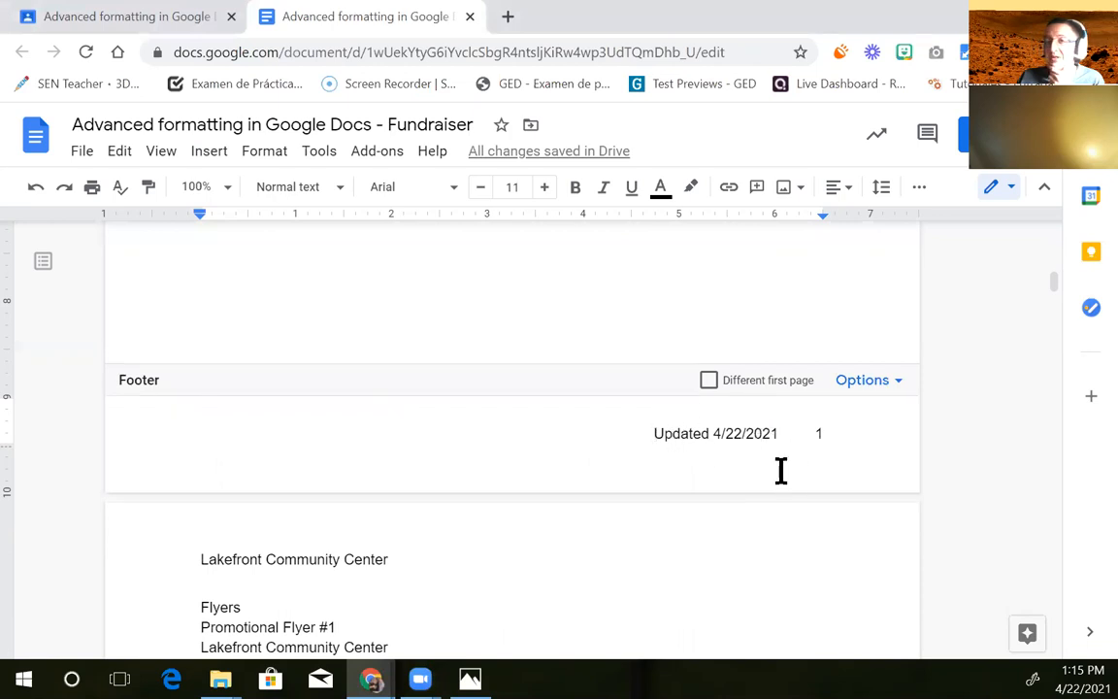
pyautogui.click(827, 433)
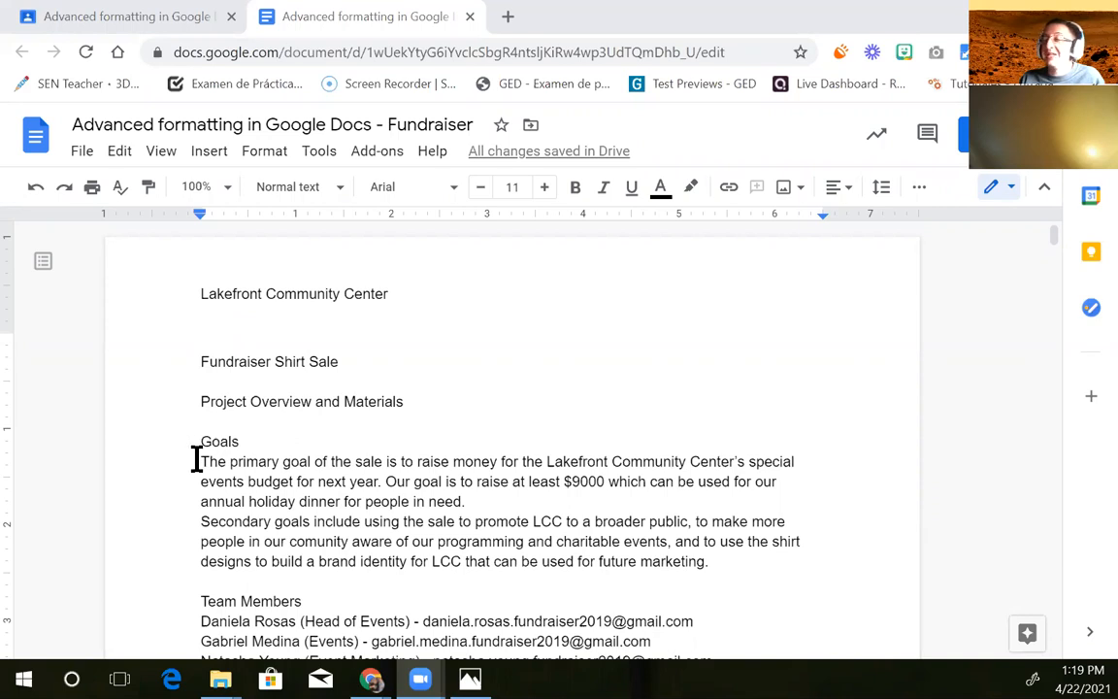
# Show the additional formatting options for numbered and bulleted lists
pyautogui.scroll(-5, 196, 458)
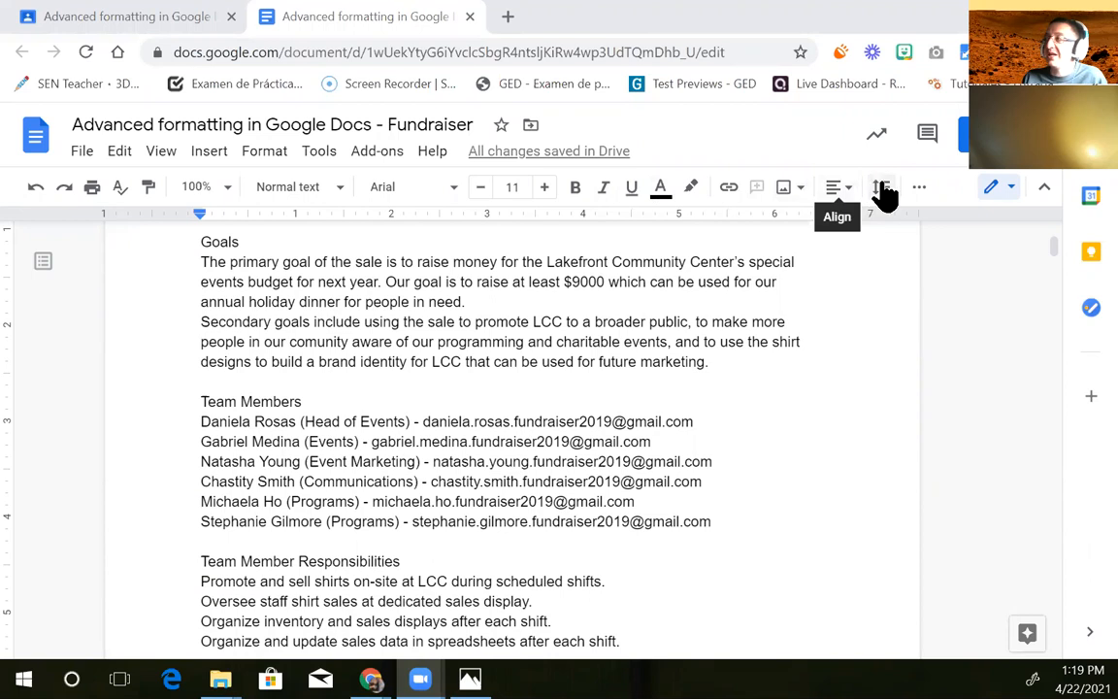
pyautogui.click(919, 190)
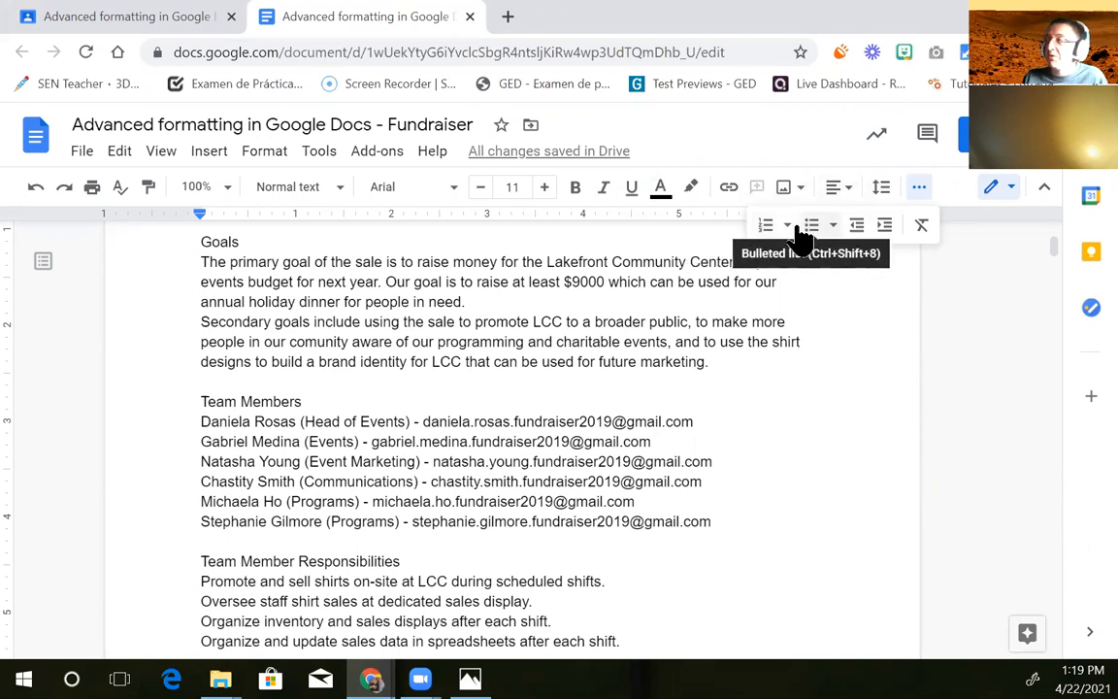
pyautogui.click(920, 189)
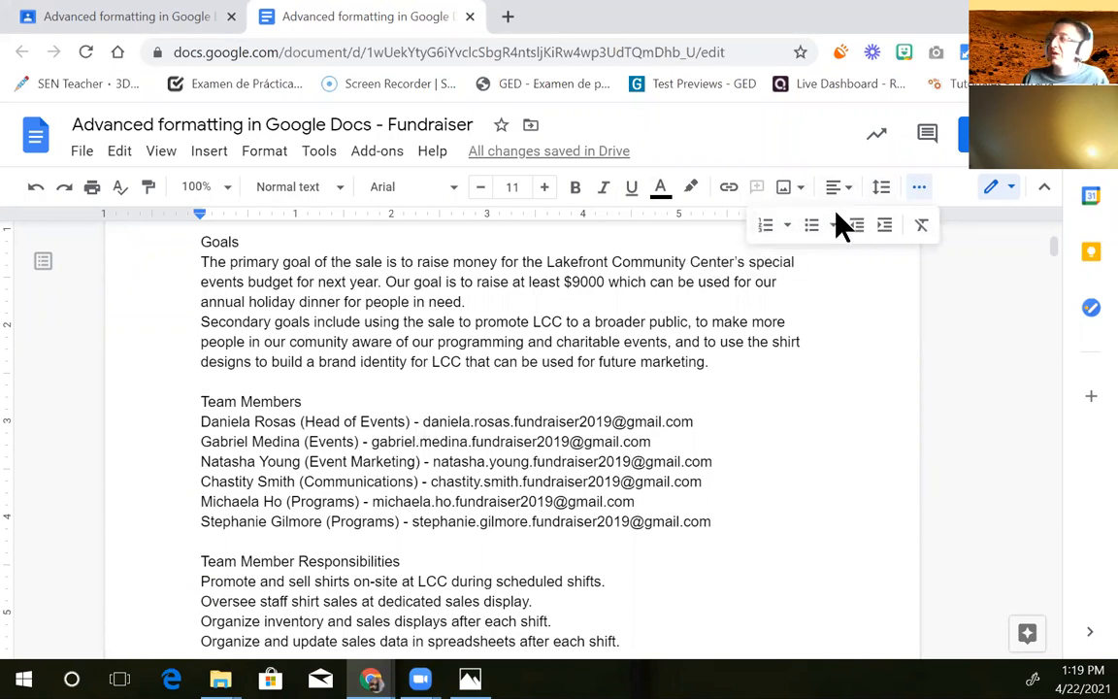
pyautogui.click(560, 442)
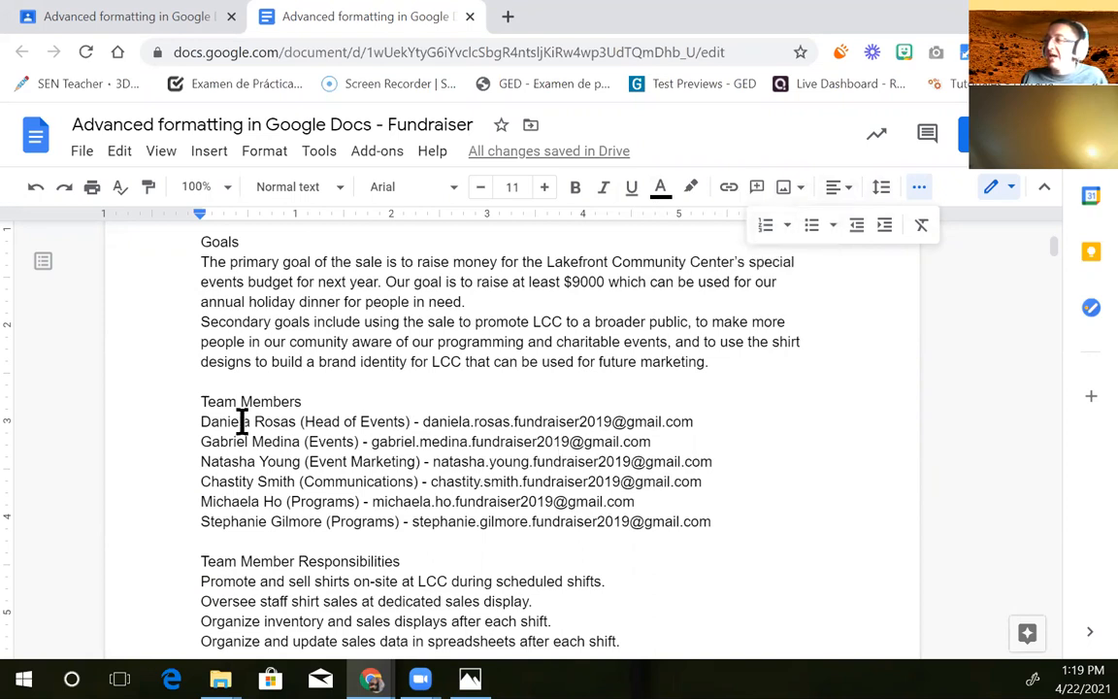
# Format all the member entries under "Team Members" as a bulleted list and clear the selection
pyautogui.moveTo(200, 420); pyautogui.dragTo(707, 519)
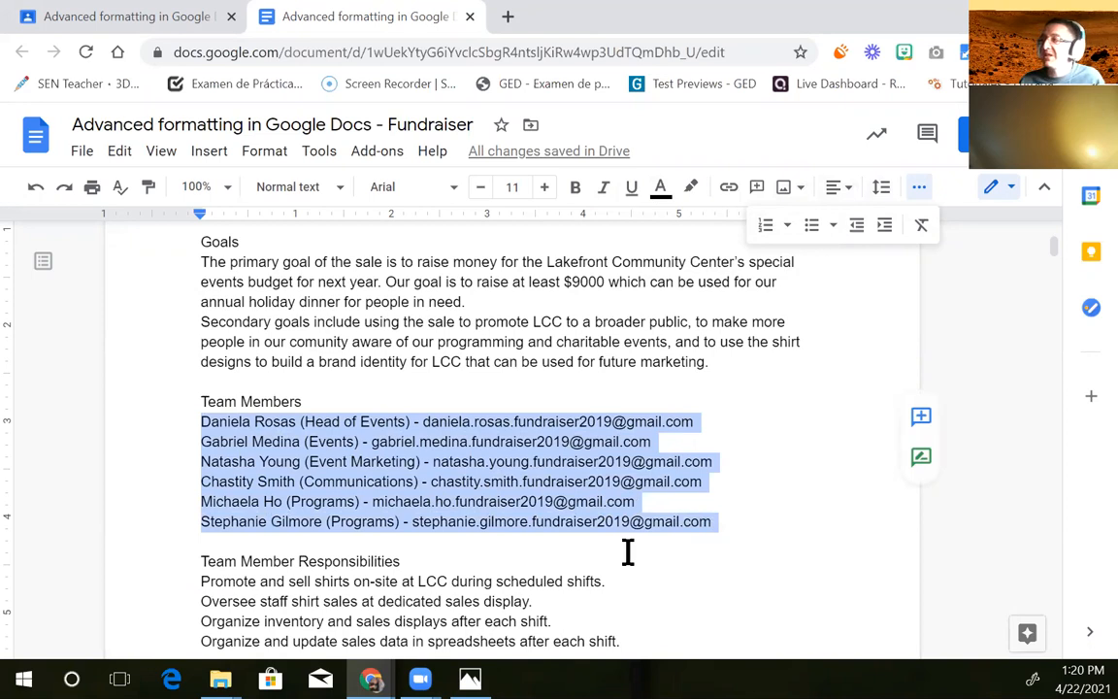
pyautogui.scroll(2, 686, 501)
pyautogui.scroll(-2, 651, 481)
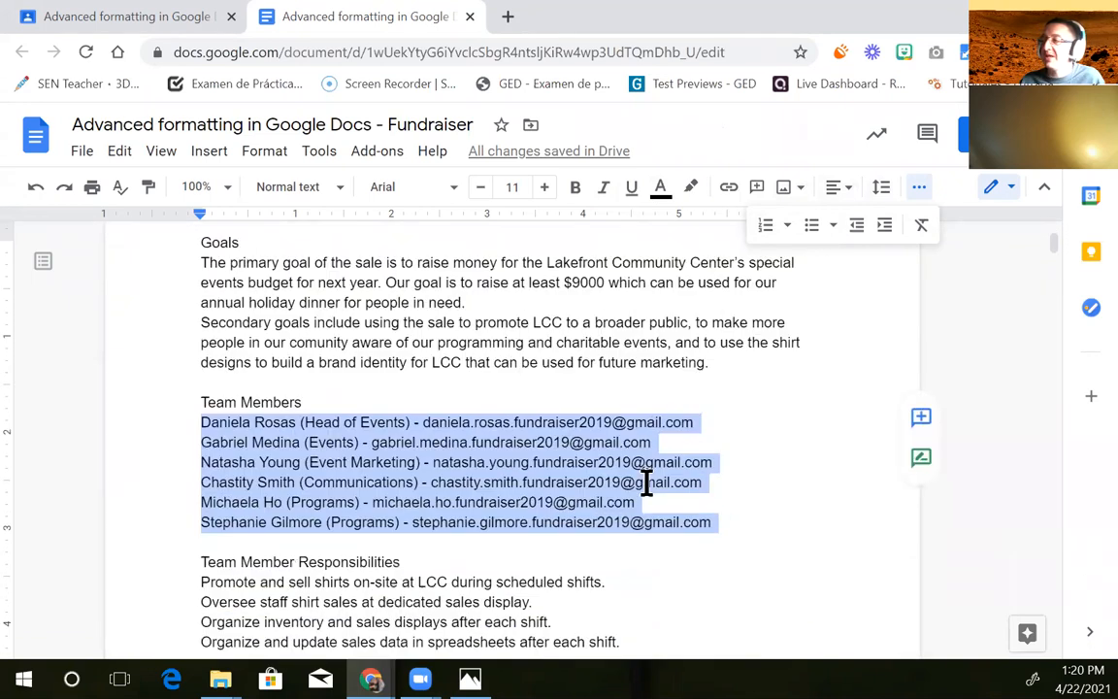
pyautogui.click(202, 409)
pyautogui.moveTo(203, 417); pyautogui.dragTo(718, 524)
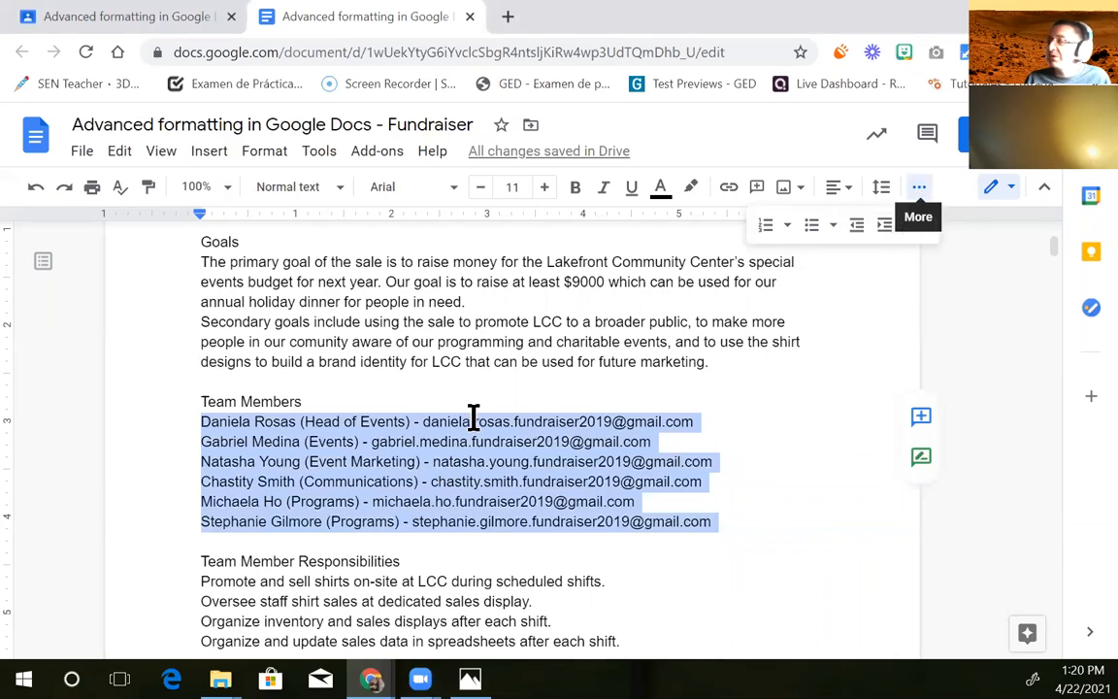
pyautogui.click(554, 482)
pyautogui.doubleClick(730, 522)
pyautogui.moveTo(729, 522); pyautogui.dragTo(200, 427)
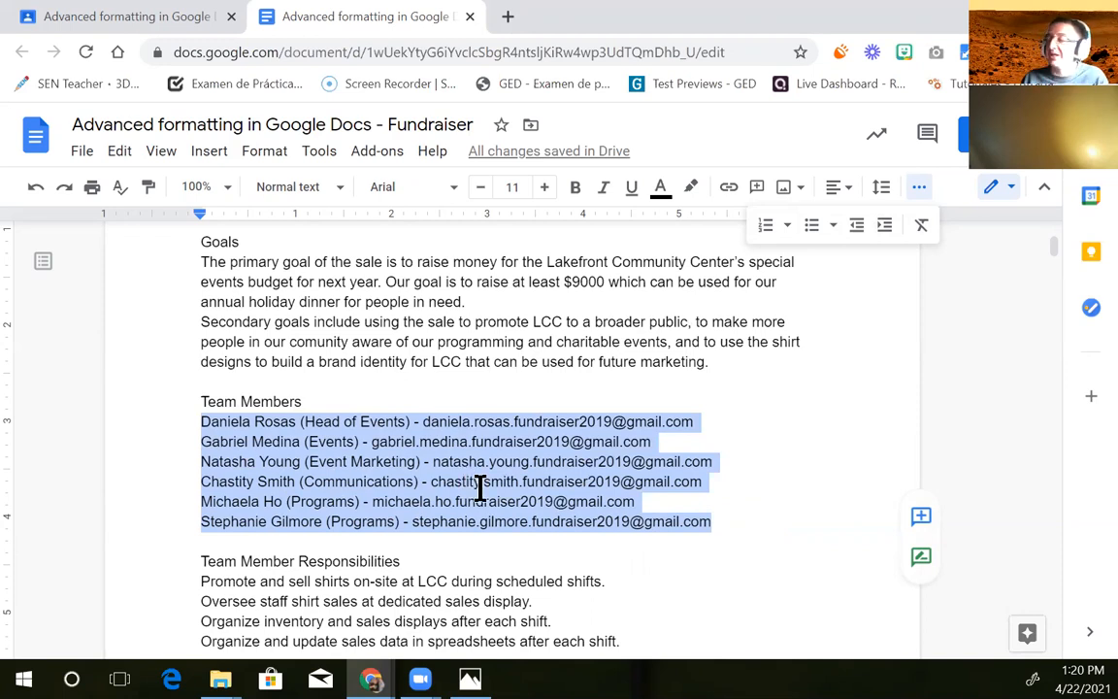
pyautogui.click(919, 190)
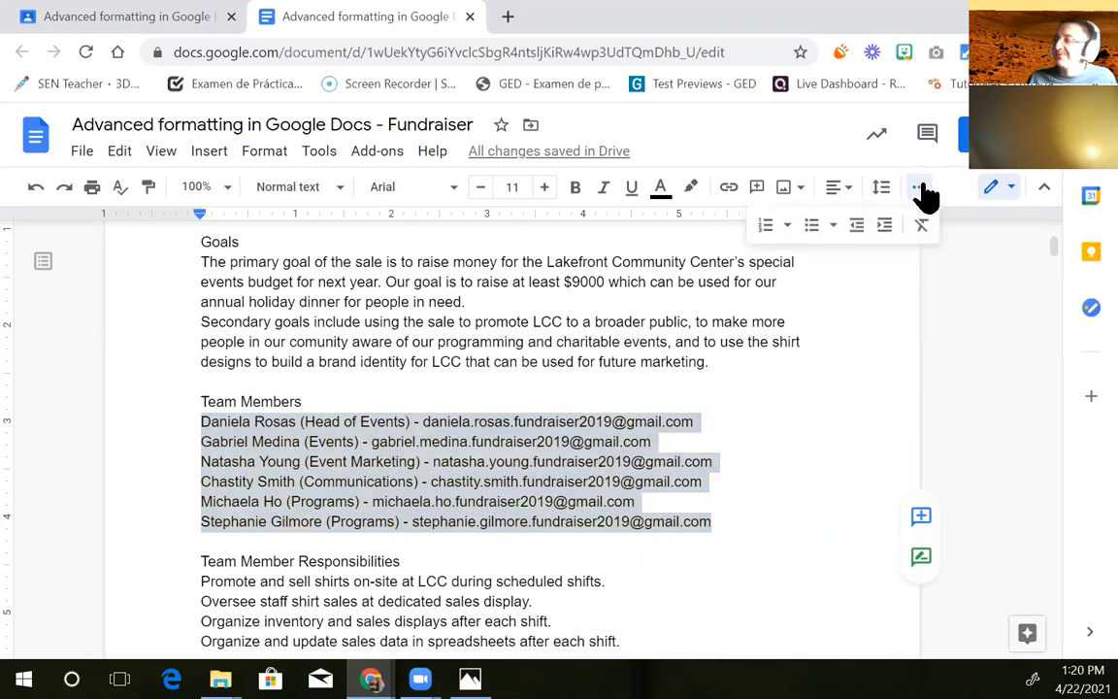
pyautogui.click(809, 229)
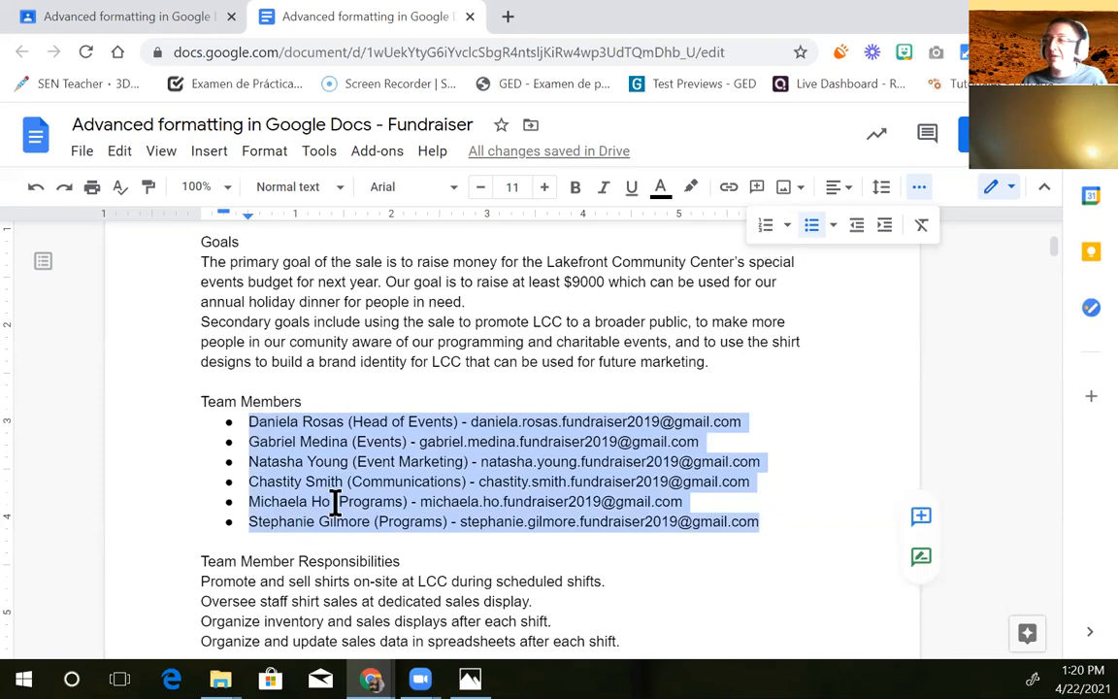
pyautogui.scroll(-1, 287, 499)
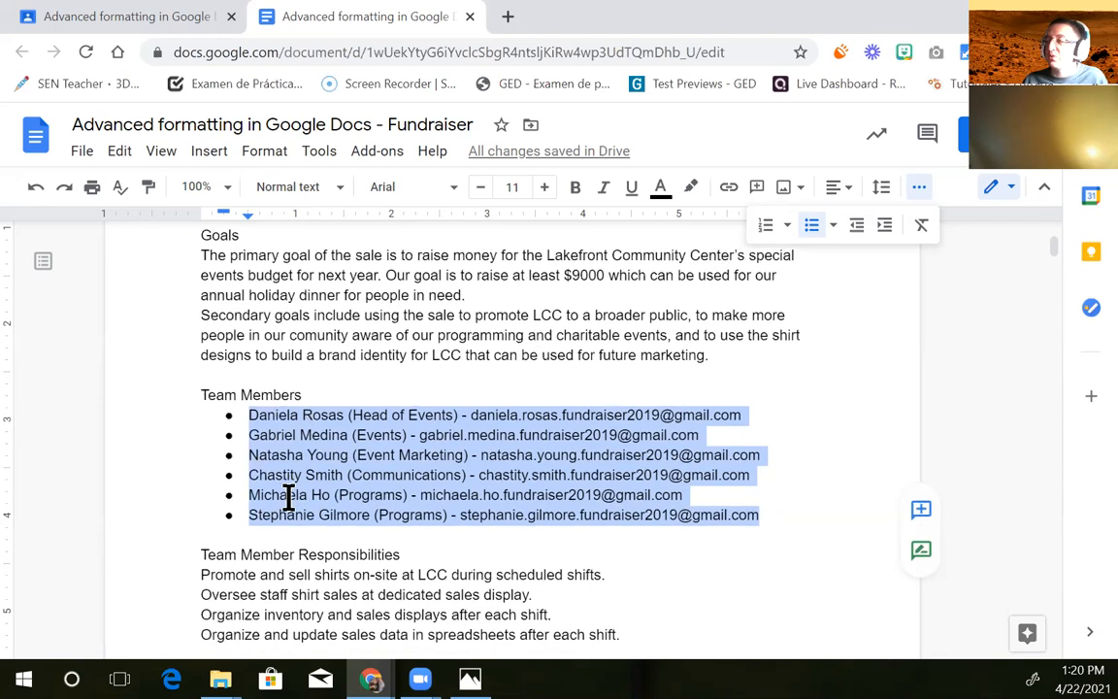
pyautogui.click(309, 425)
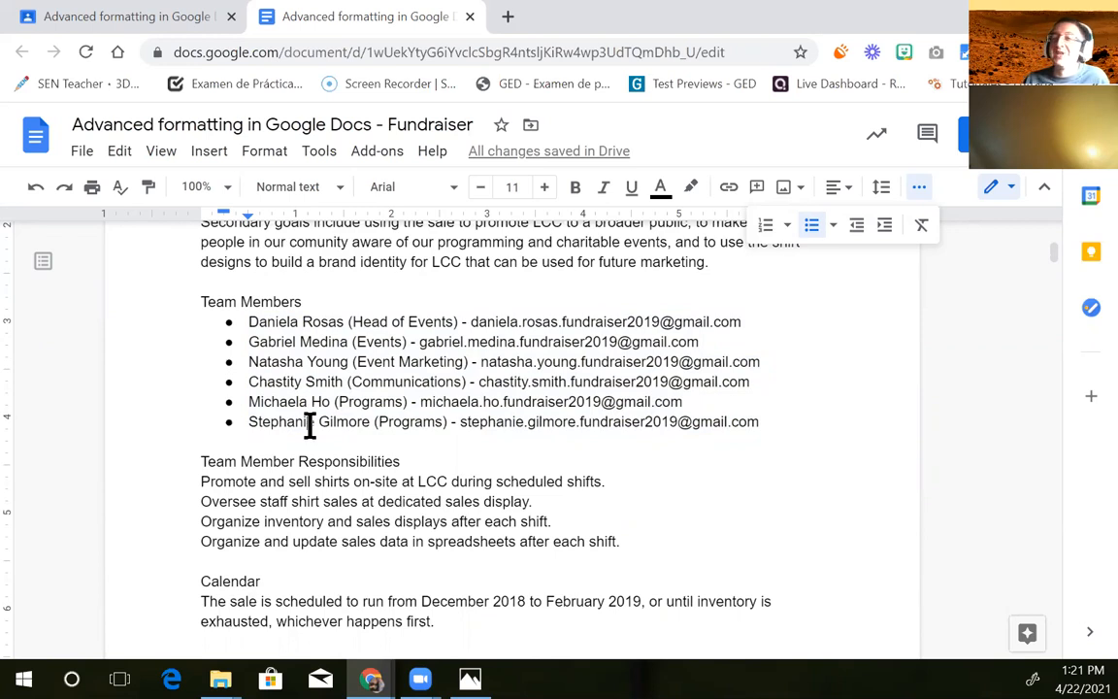
# Format the four entries under "Team Member Responsibilities" as a numbered list
pyautogui.moveTo(626, 536); pyautogui.dragTo(201, 490)
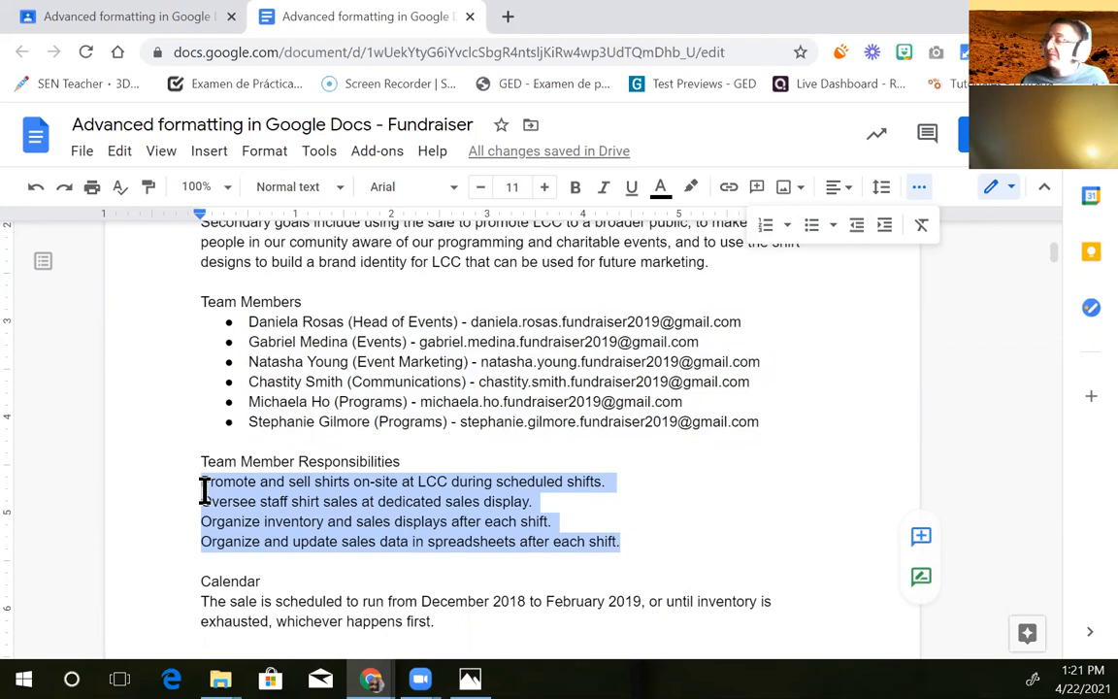
pyautogui.click(915, 188)
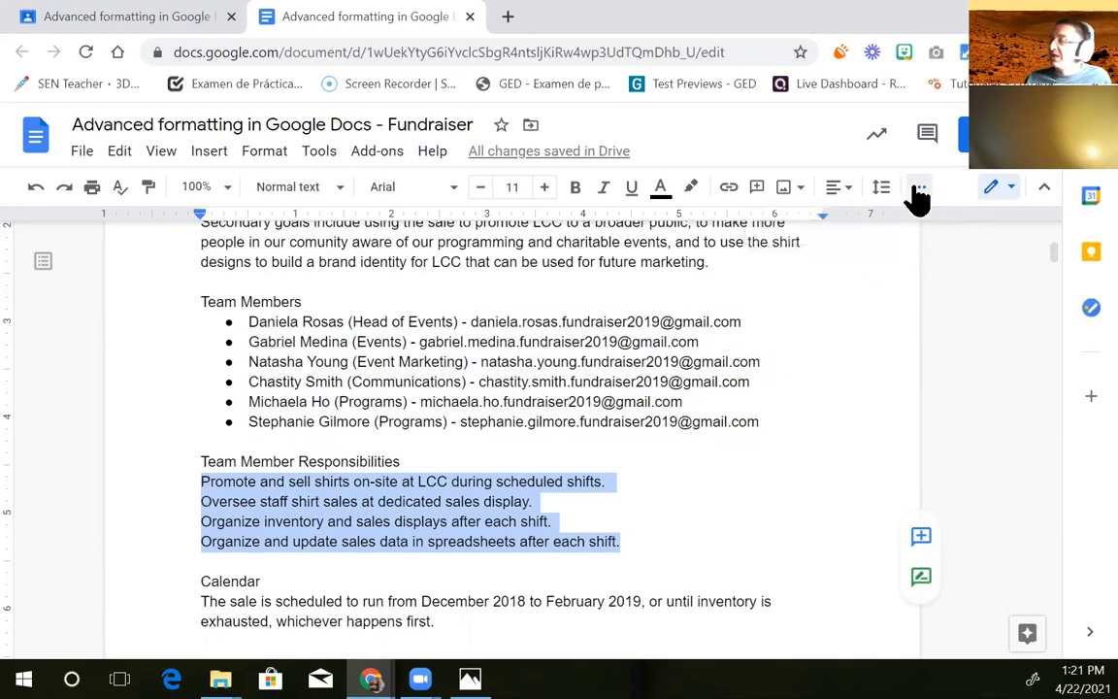
pyautogui.click(623, 542)
pyautogui.moveTo(624, 542); pyautogui.dragTo(194, 481)
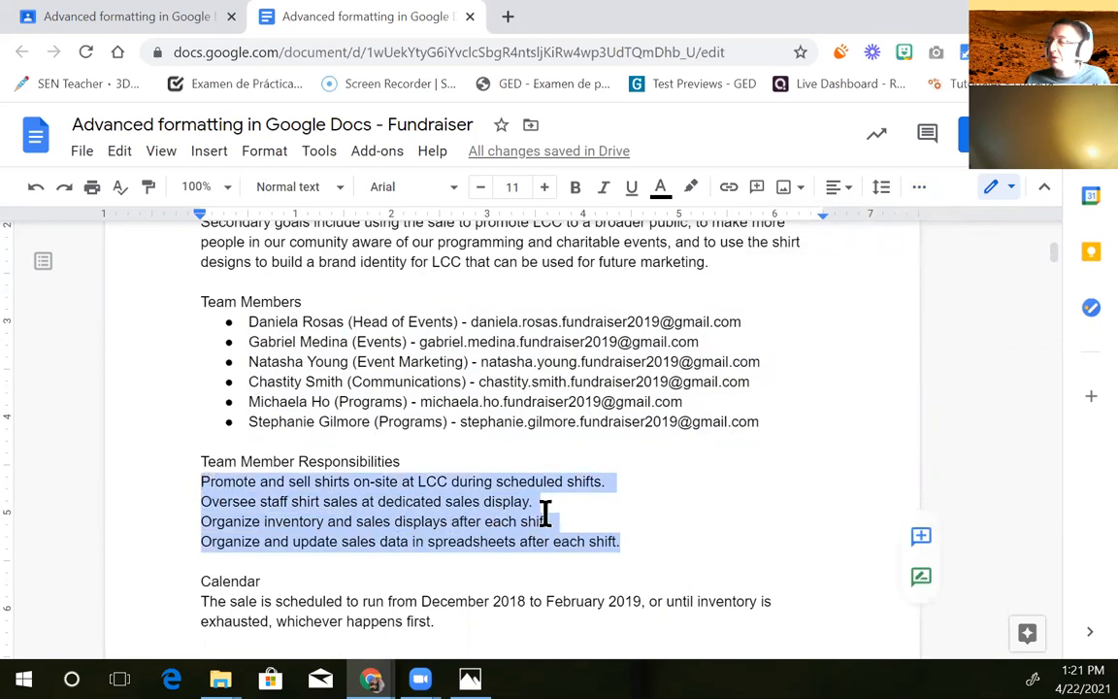
pyautogui.click(636, 535)
pyautogui.moveTo(632, 539); pyautogui.dragTo(197, 485)
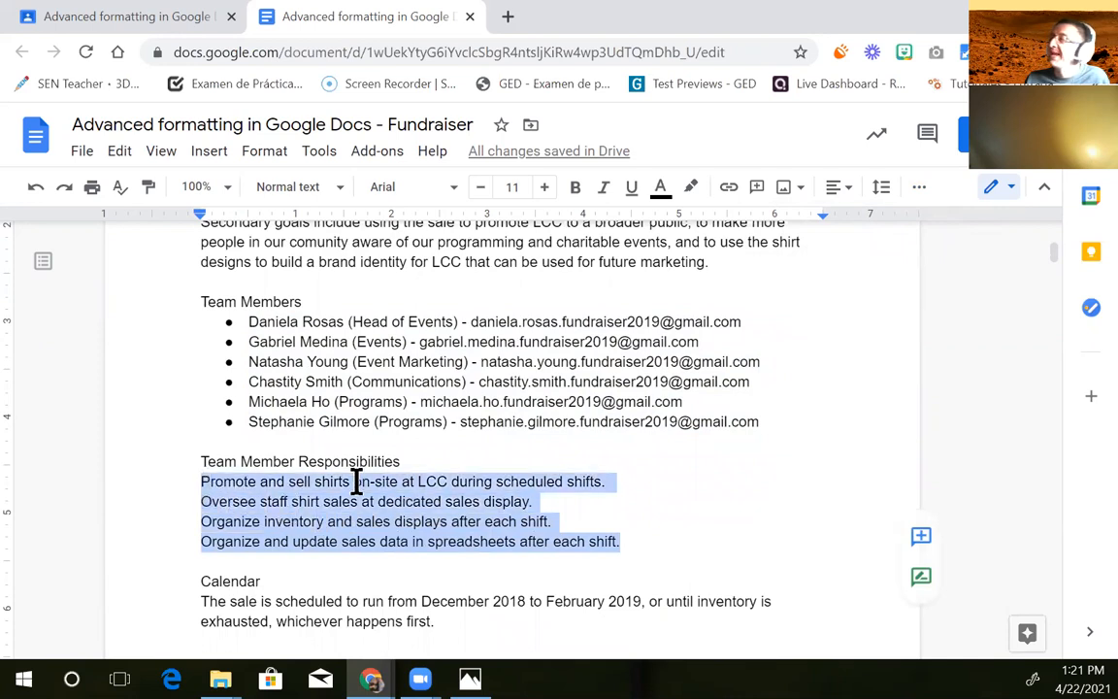
pyautogui.click(920, 194)
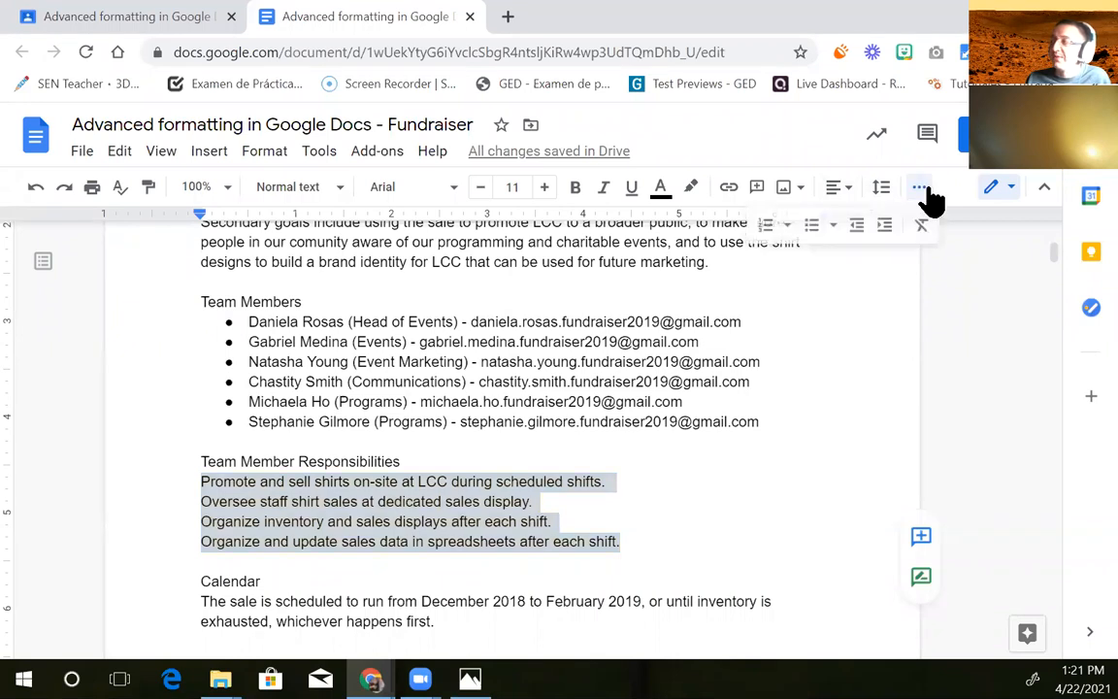
pyautogui.click(766, 230)
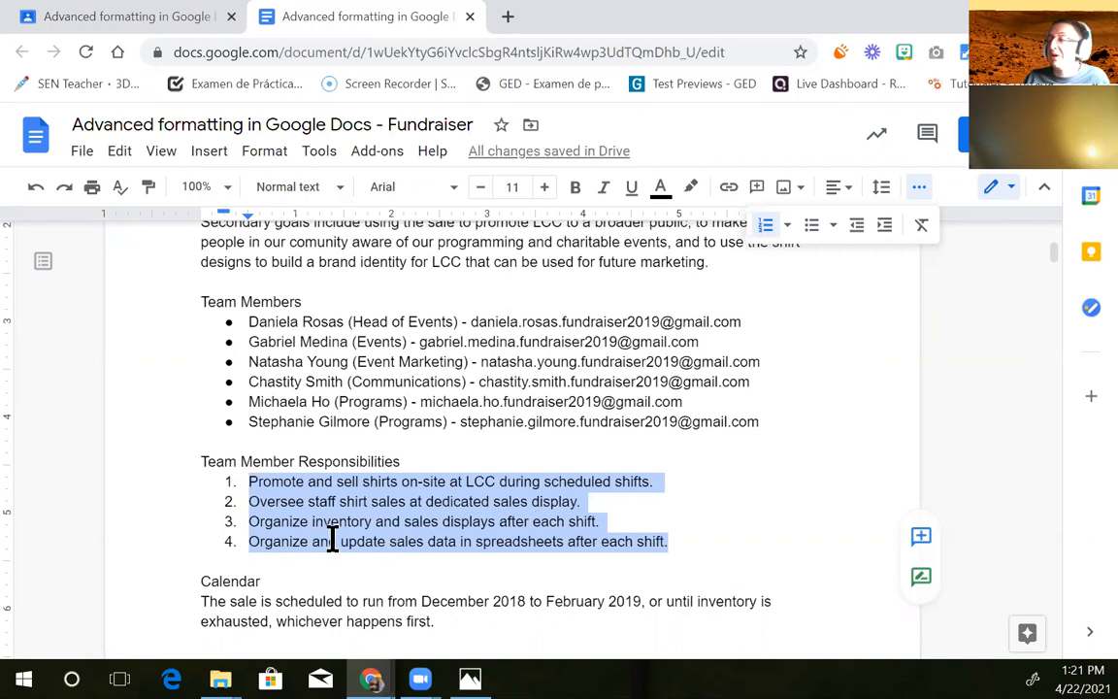
pyautogui.scroll(-2, 454, 452)
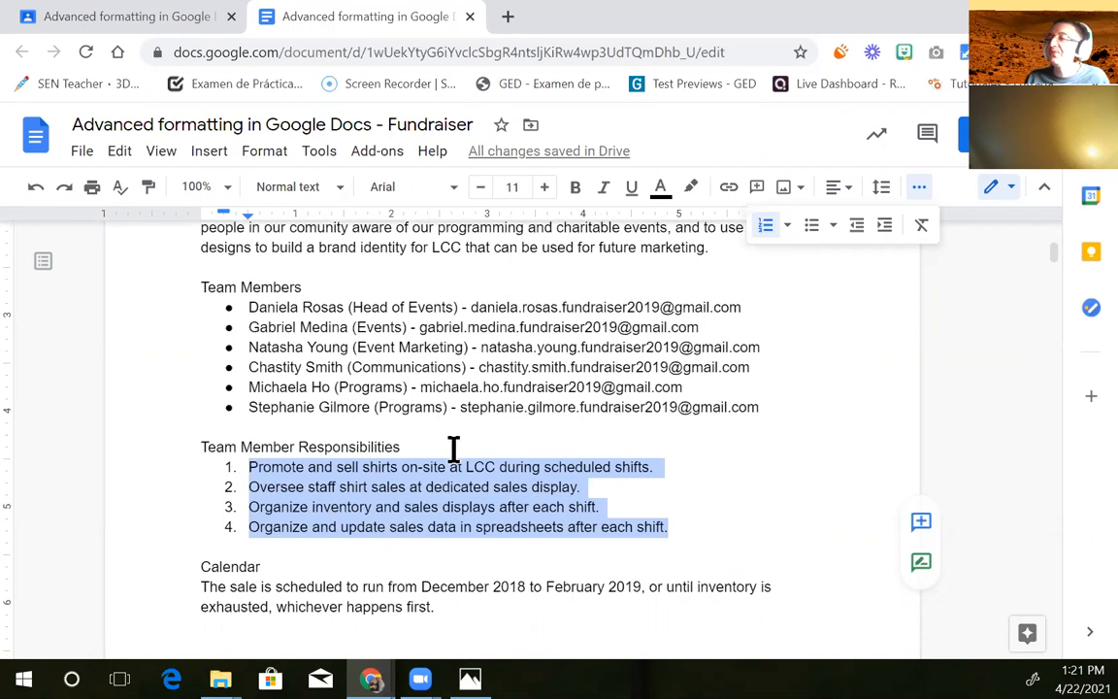
pyautogui.click(369, 309)
pyautogui.click(682, 341)
pyautogui.moveTo(667, 341); pyautogui.dragTo(237, 289)
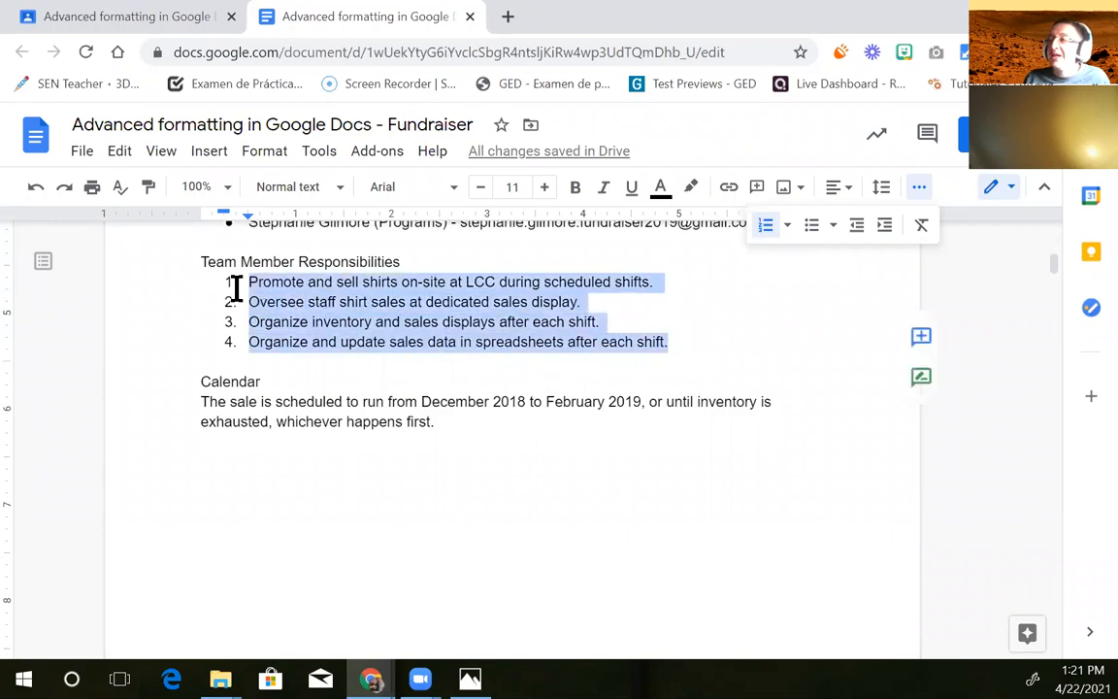
# Format the two contact lines at the end of Promotional Flyer #1 as a bulleted list and clear the selection
pyautogui.scroll(3, 292, 369)
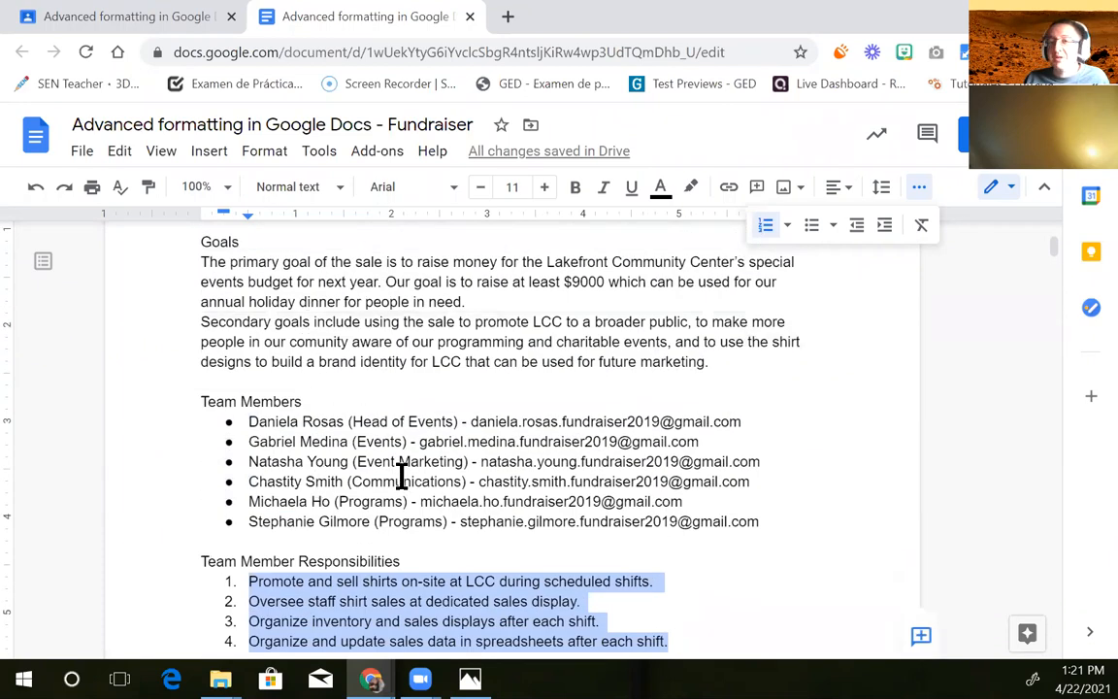
pyautogui.scroll(-2, 411, 516)
pyautogui.scroll(-2, 412, 517)
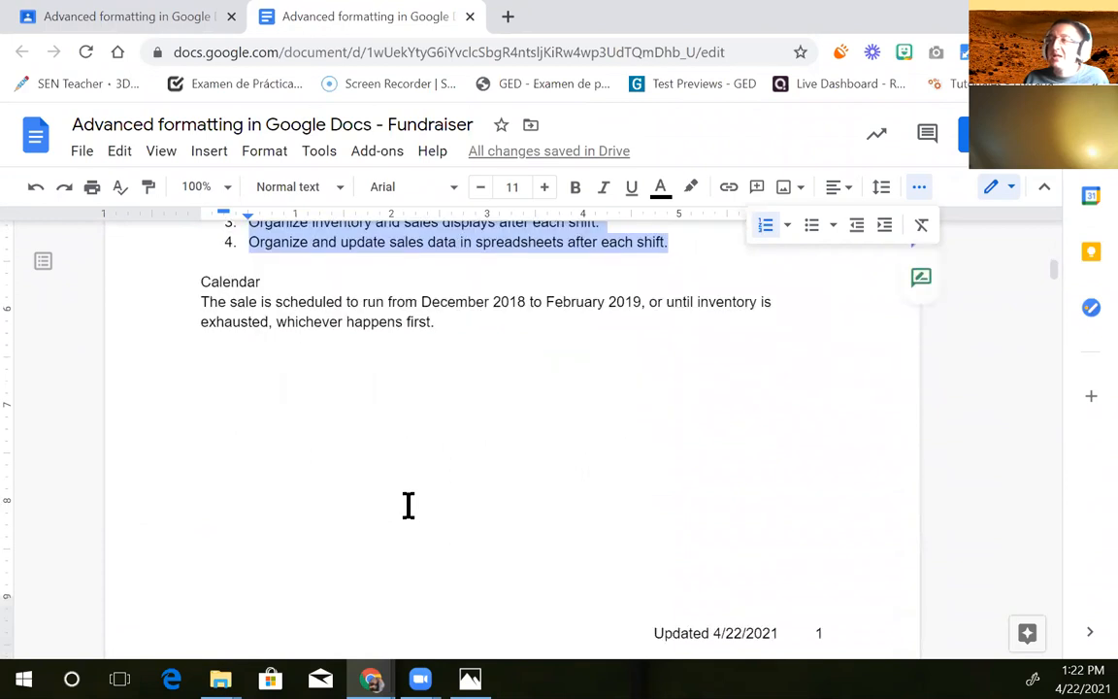
pyautogui.scroll(-5, 406, 509)
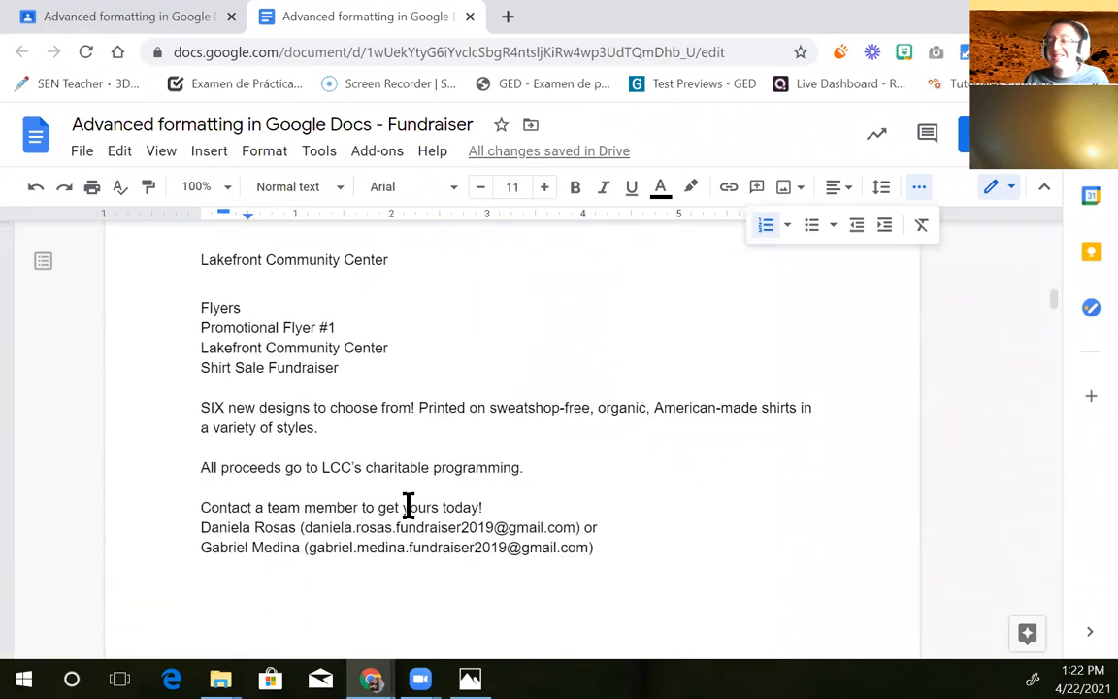
pyautogui.scroll(-3, 407, 505)
pyautogui.scroll(1, 421, 481)
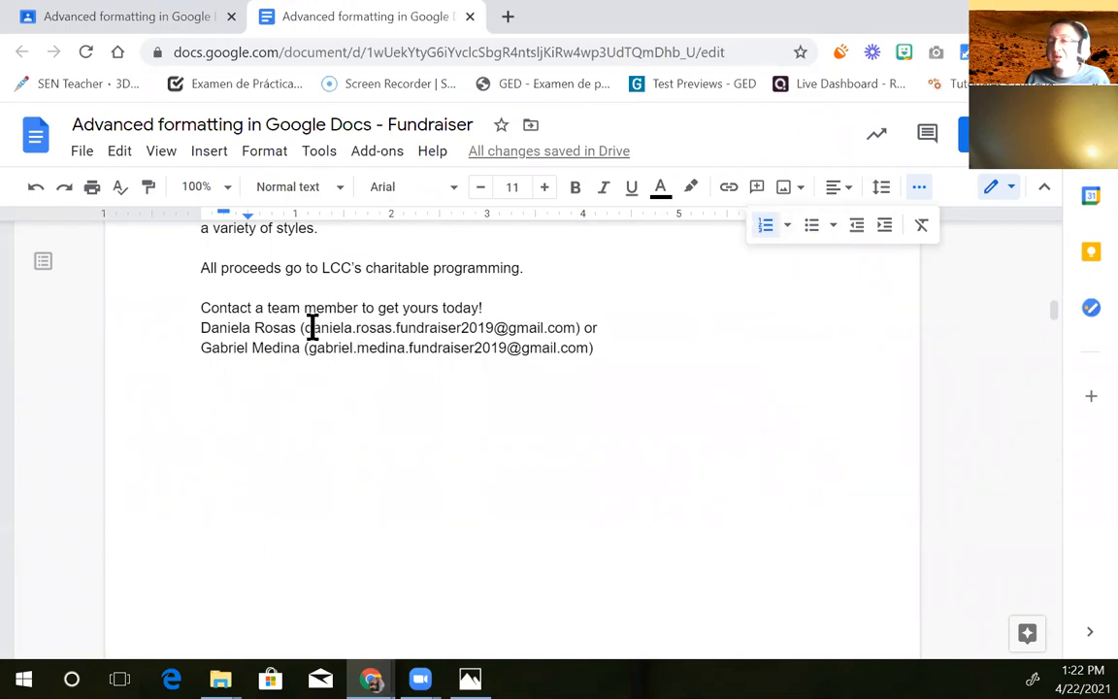
pyautogui.scroll(3, 328, 439)
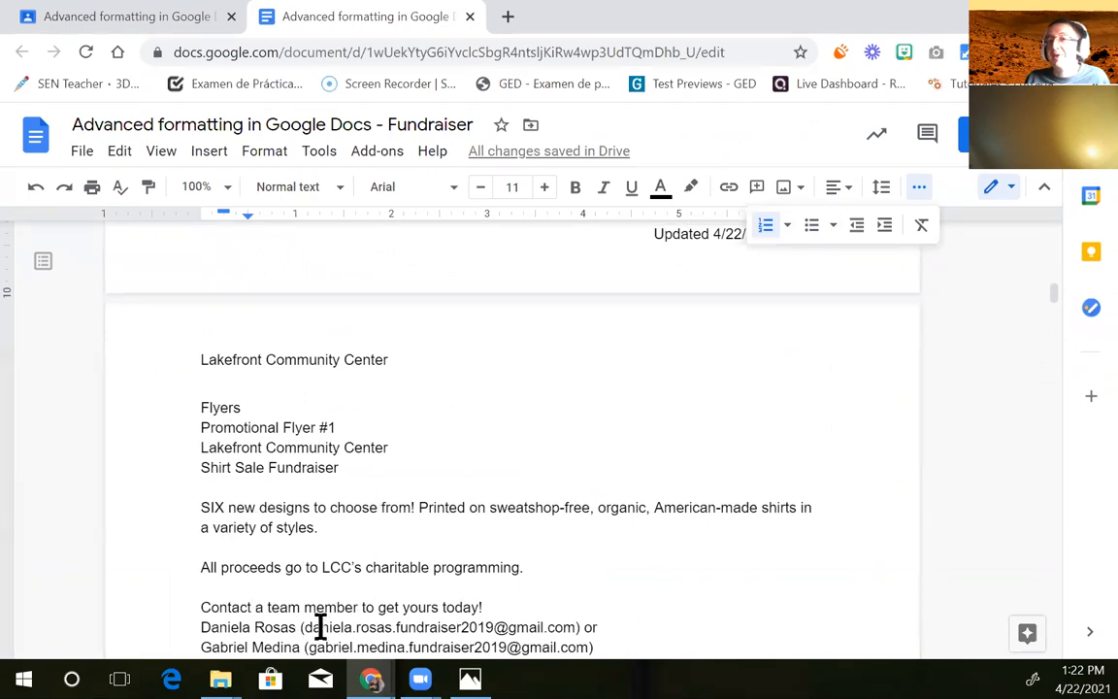
pyautogui.scroll(-1, 326, 628)
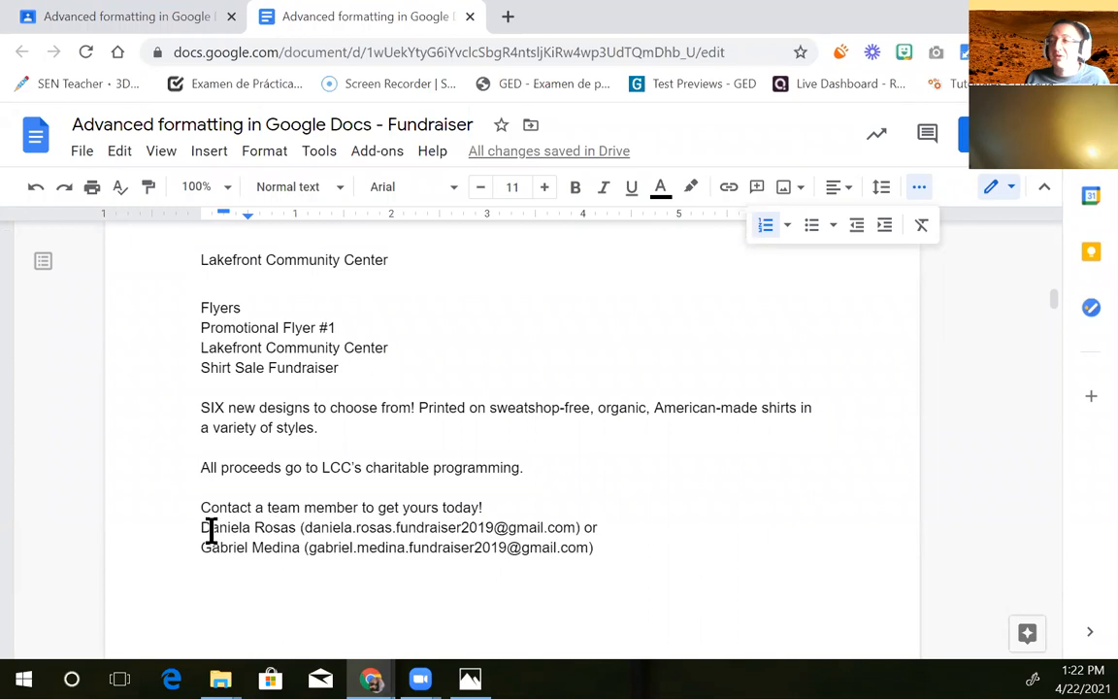
pyautogui.scroll(-1, 218, 514)
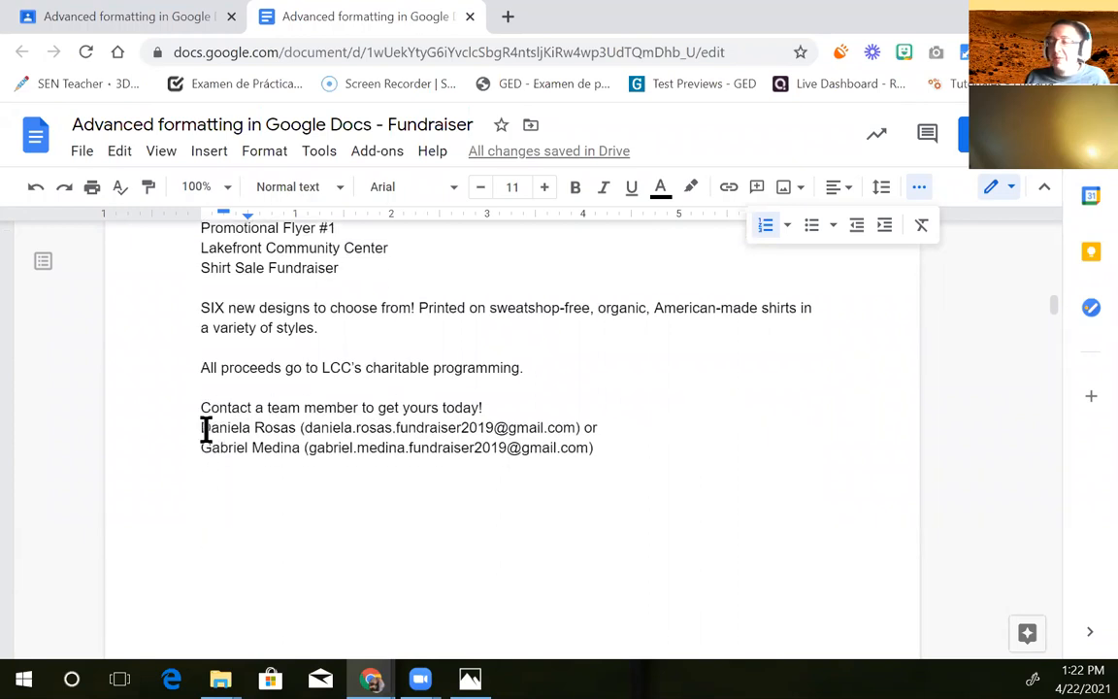
pyautogui.moveTo(199, 427); pyautogui.dragTo(610, 456)
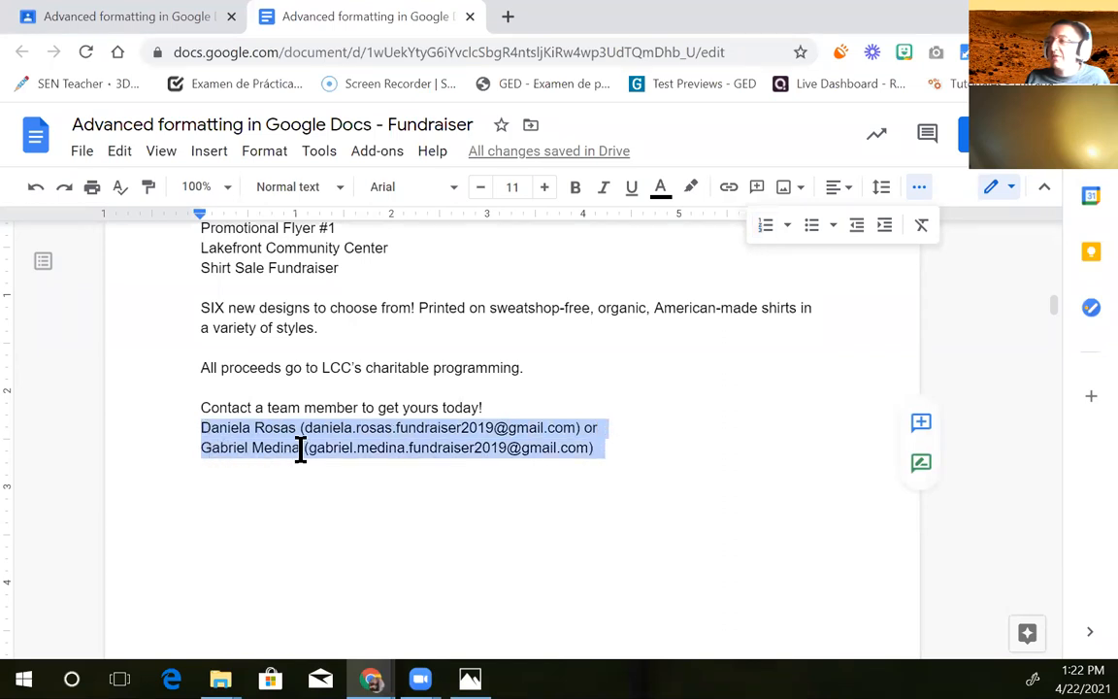
pyautogui.click(813, 228)
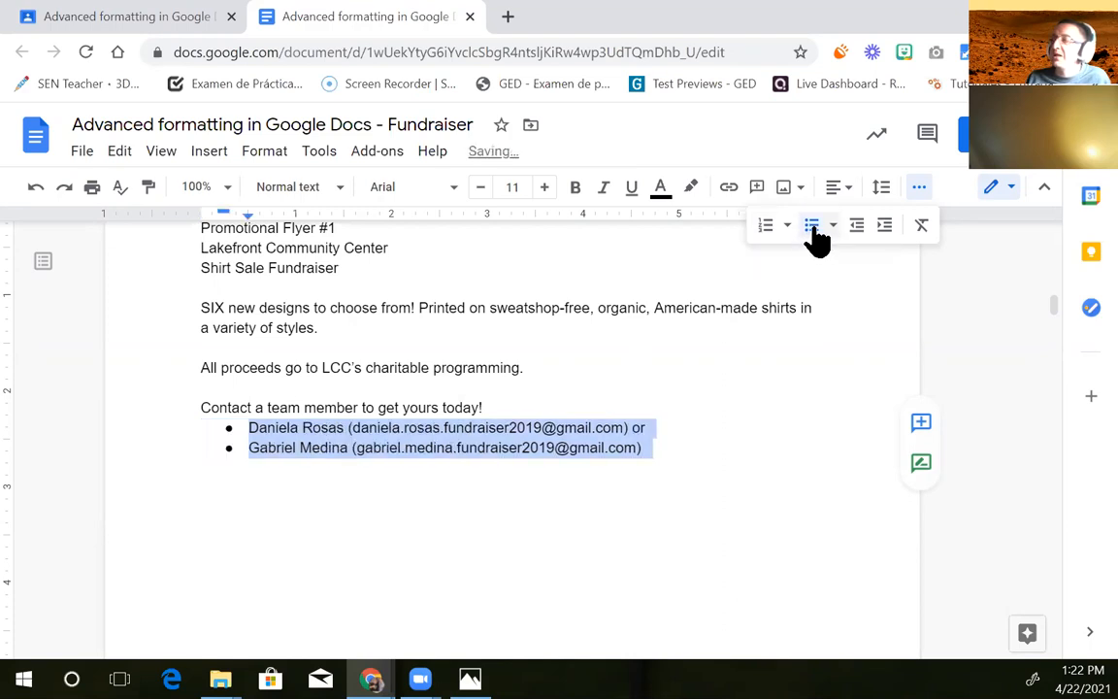
pyautogui.click(674, 459)
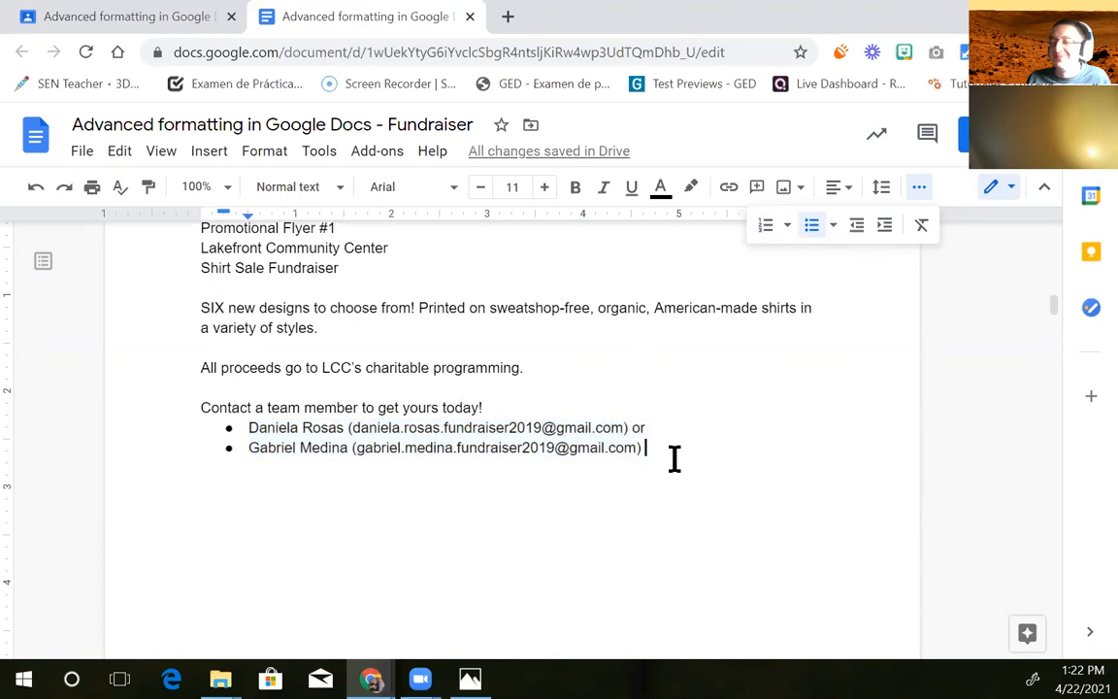
# Format the two contact lines at the end of Promotional Flyer #2 as a bulleted list
pyautogui.scroll(-15, 674, 459)
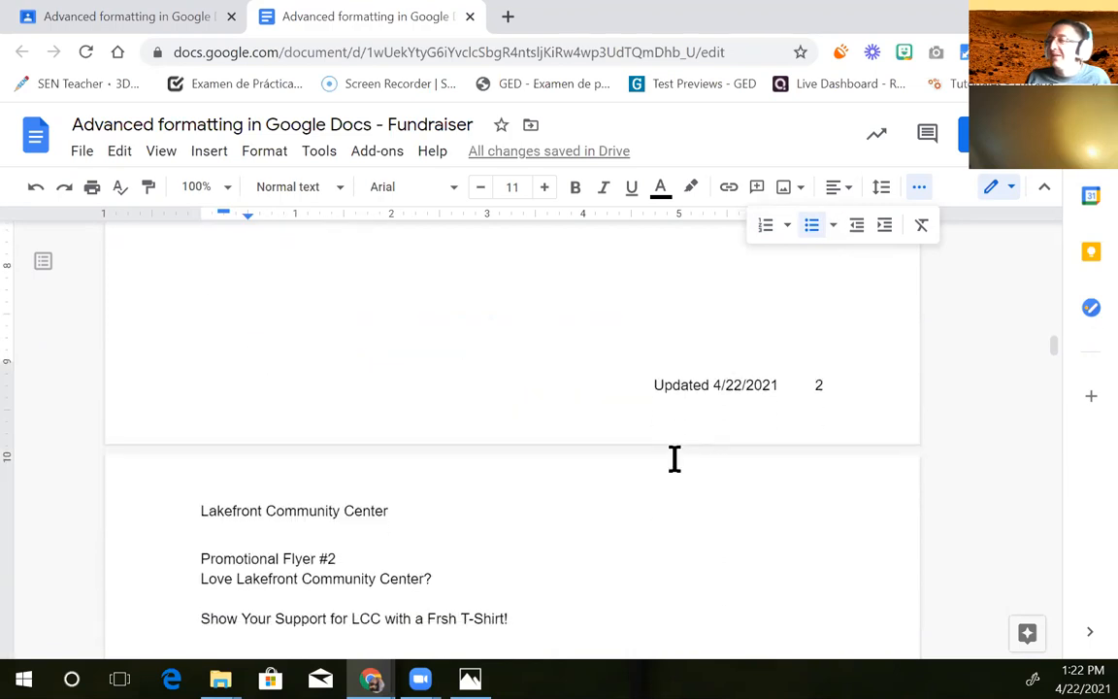
pyautogui.scroll(-2, 674, 459)
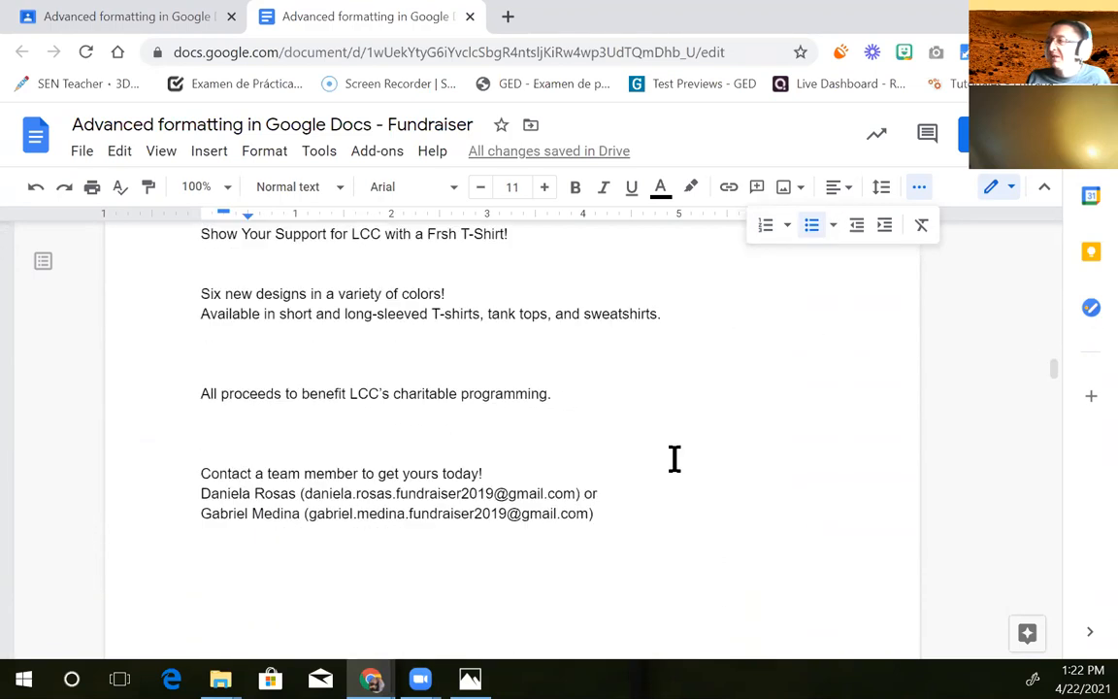
pyautogui.scroll(-1, 674, 459)
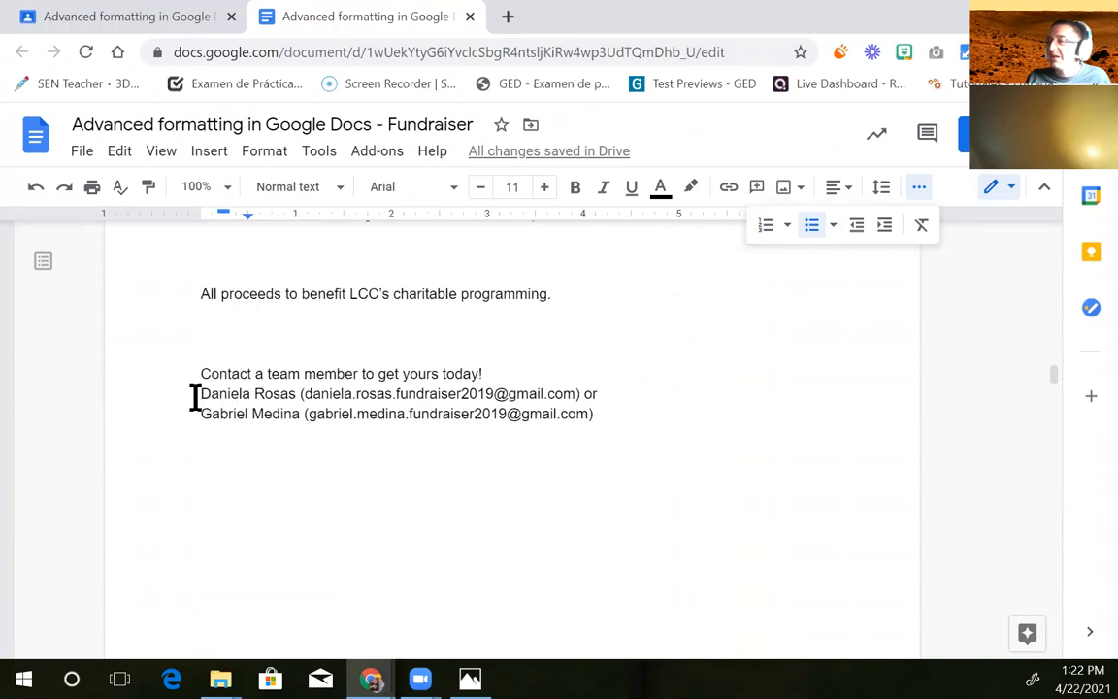
pyautogui.moveTo(200, 391); pyautogui.dragTo(617, 416)
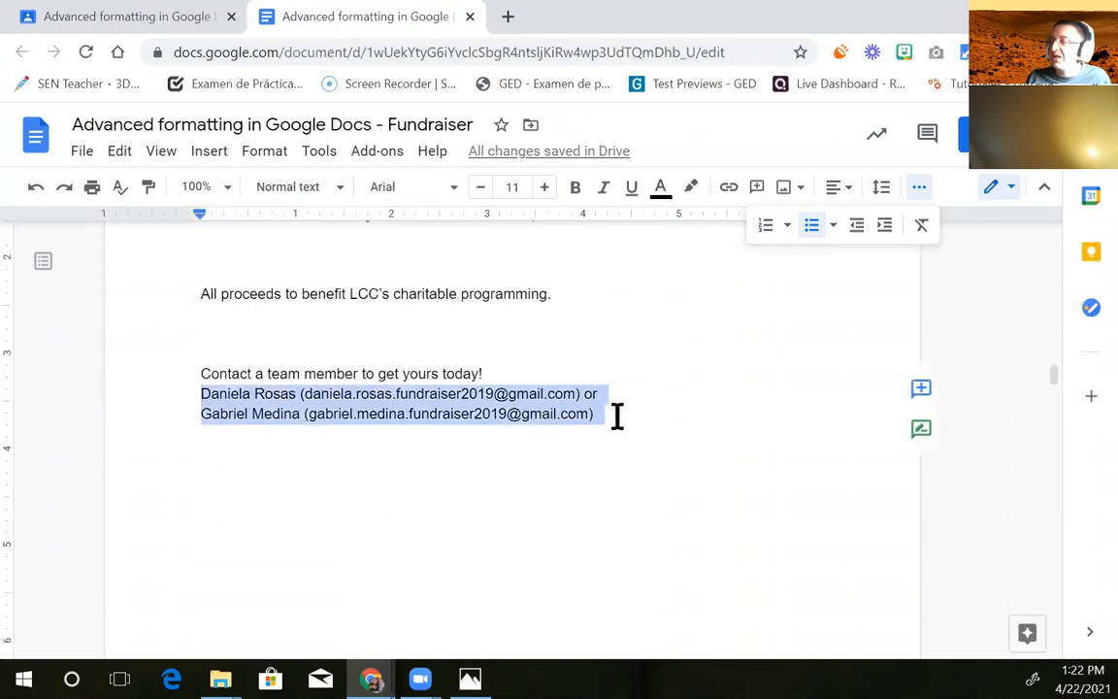
pyautogui.click(813, 229)
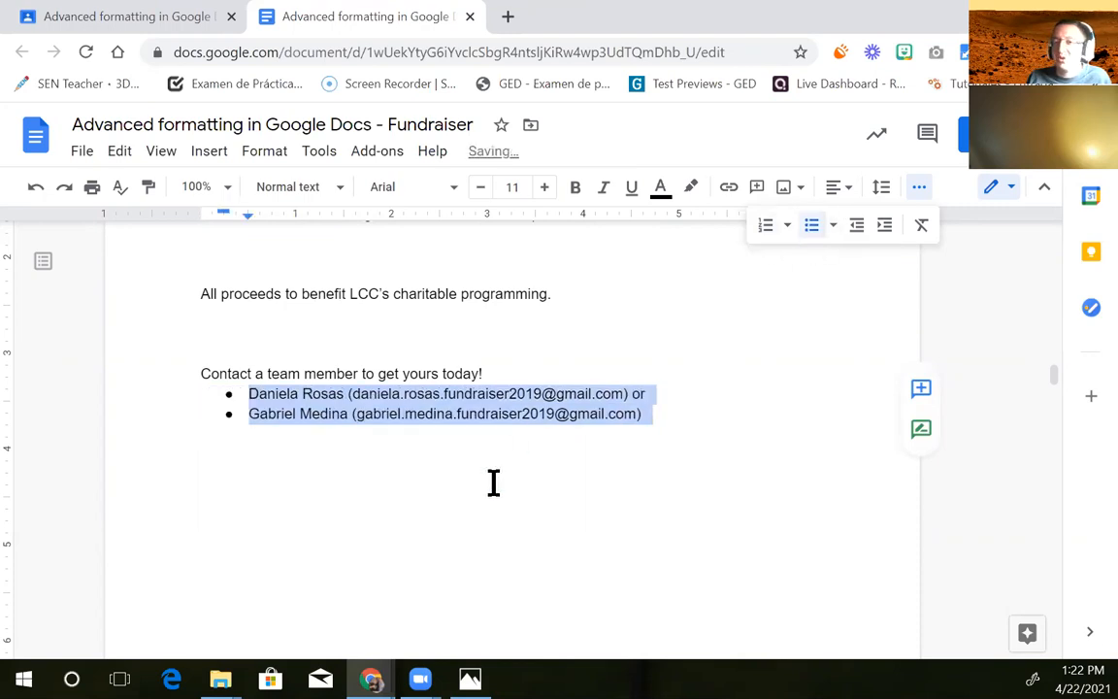
# Remove the bullets from all the entries under "Team Members" and reapply them
pyautogui.scroll(-15, 492, 482)
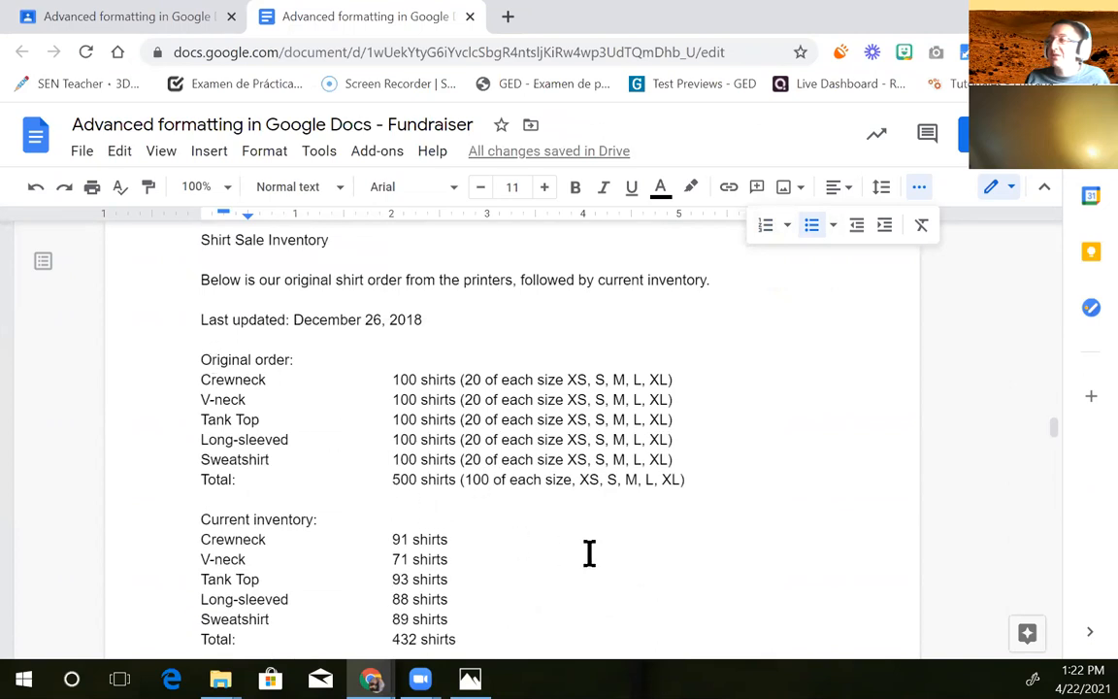
pyautogui.scroll(3, 589, 553)
pyautogui.scroll(12, 590, 553)
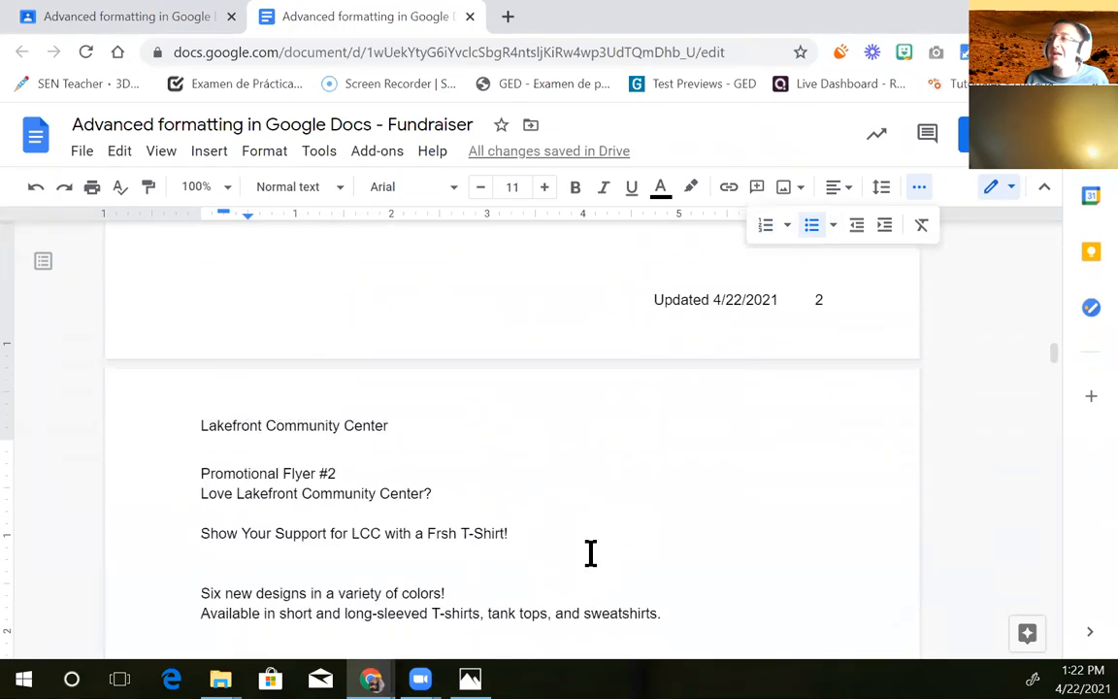
pyautogui.scroll(15, 590, 553)
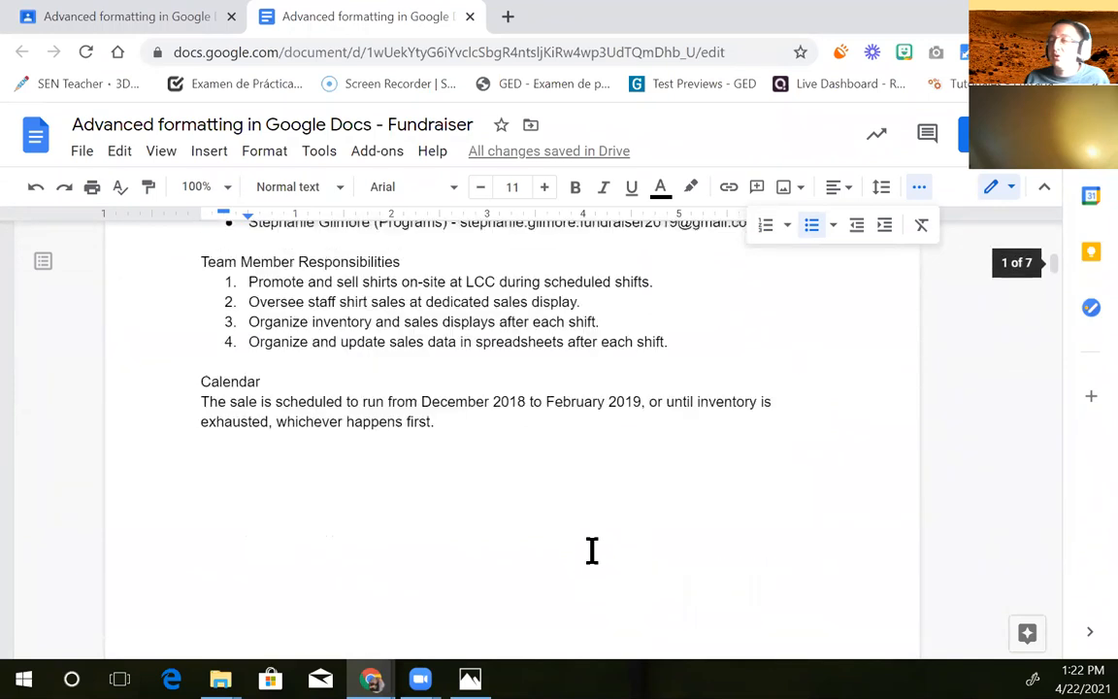
pyautogui.scroll(1, 592, 551)
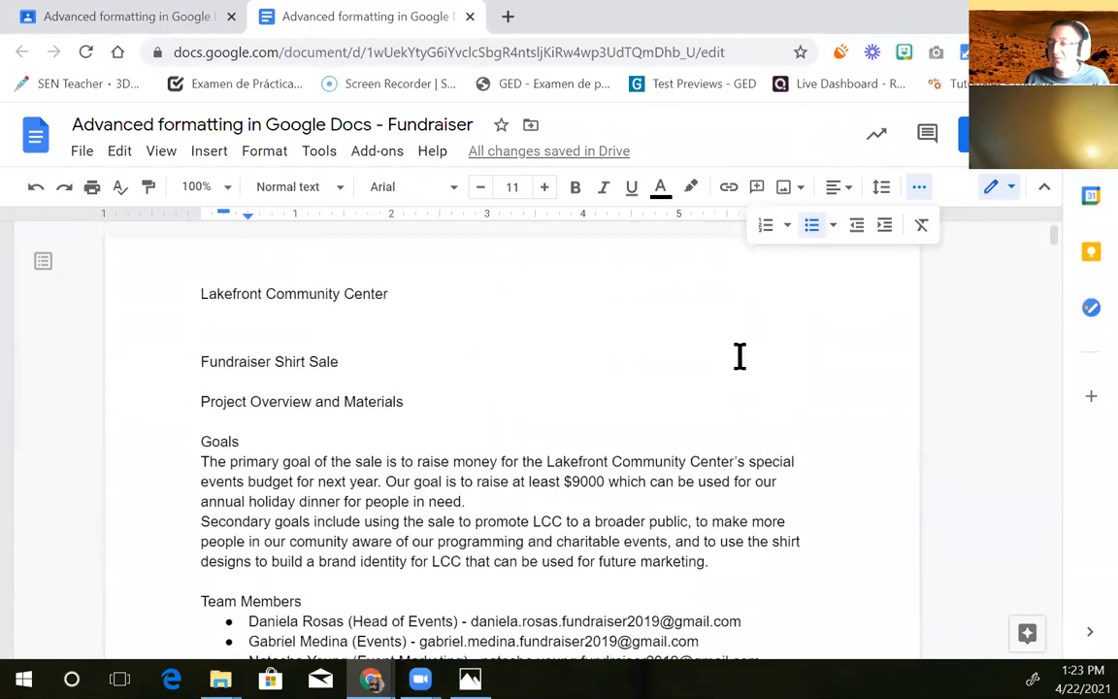
pyautogui.scroll(-2, 739, 357)
pyautogui.scroll(-1, 739, 357)
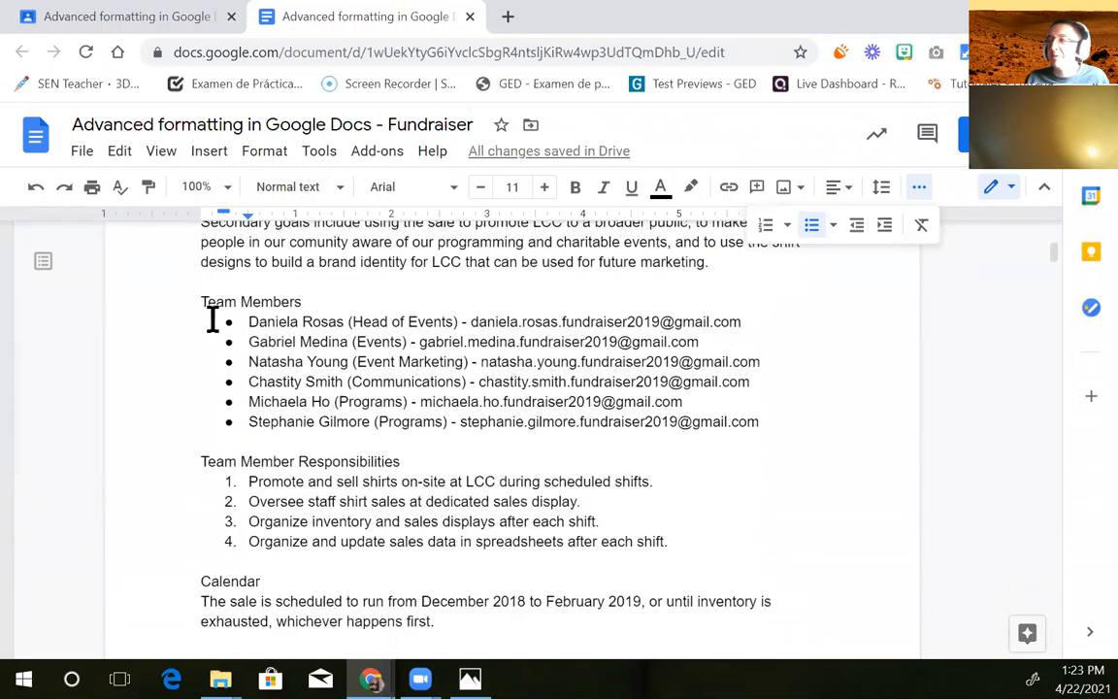
pyautogui.moveTo(250, 320); pyautogui.dragTo(764, 421)
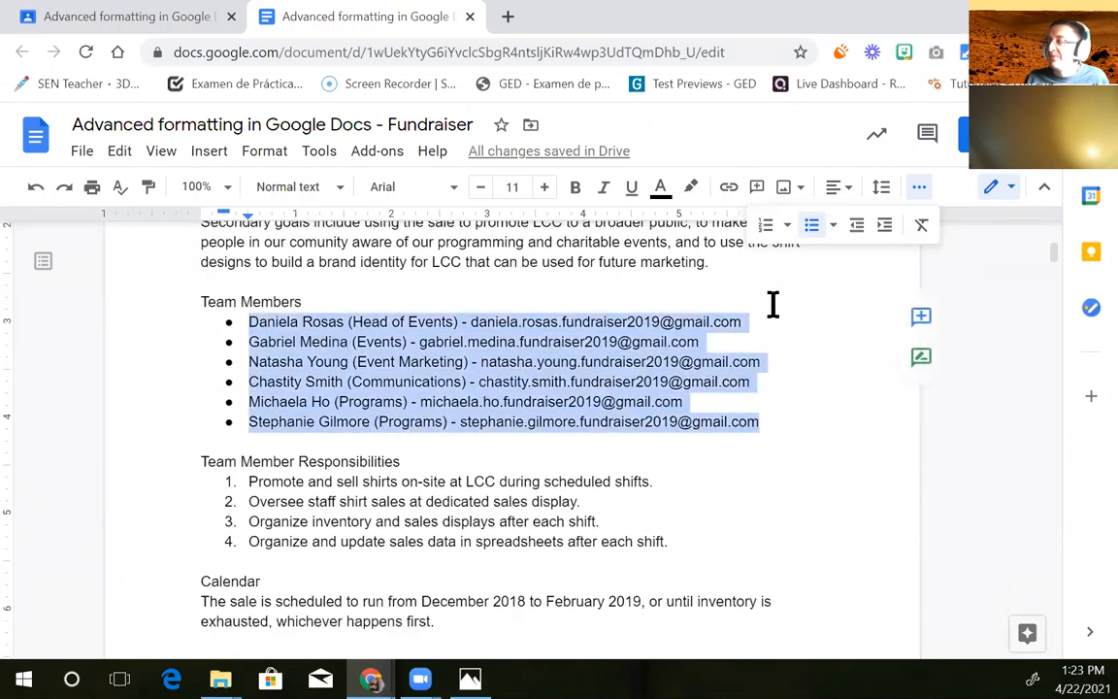
pyautogui.click(820, 238)
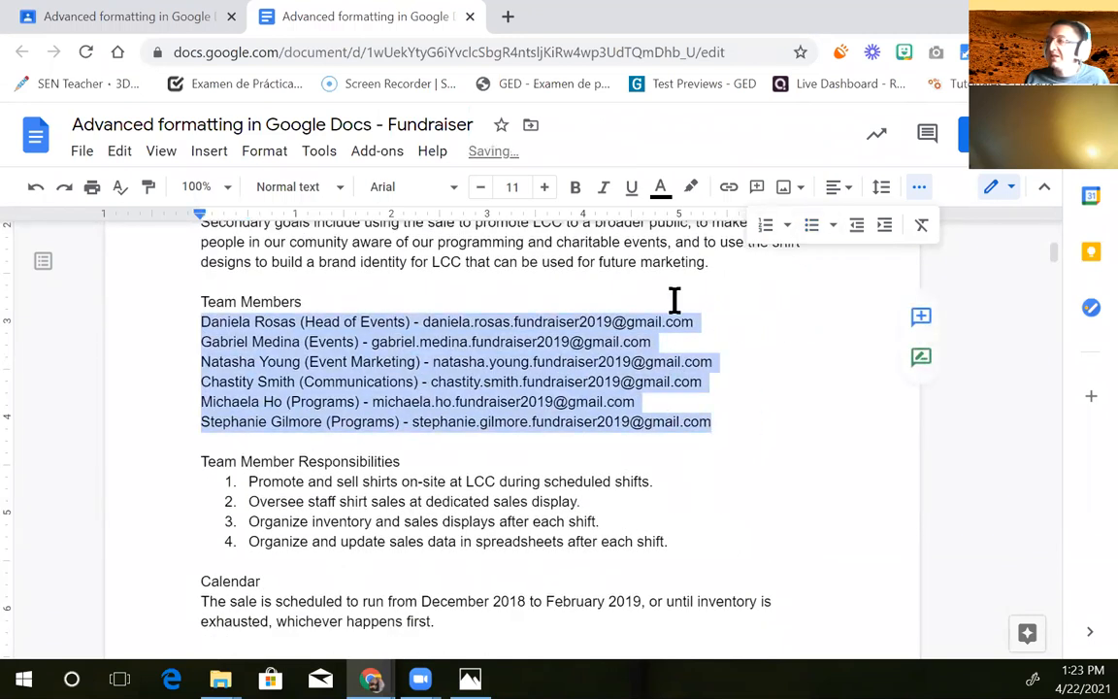
pyautogui.click(818, 238)
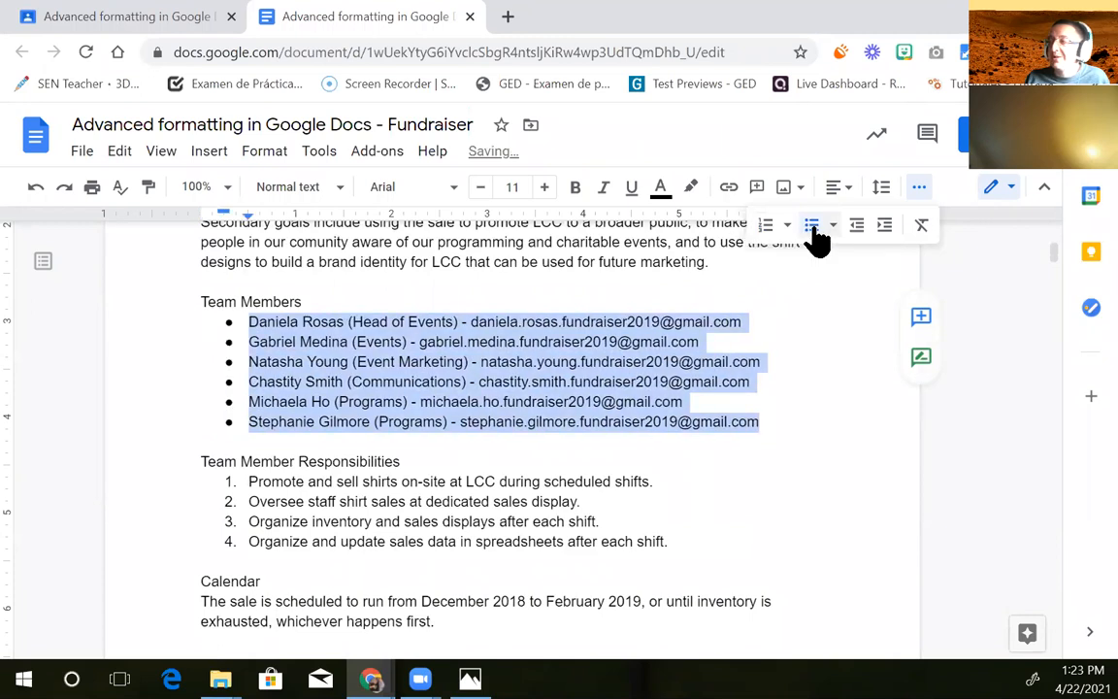
# Turn the numbering of the "Team Member Responsibilities" entries off and on again
pyautogui.click(483, 464)
pyautogui.moveTo(667, 541); pyautogui.dragTo(250, 492)
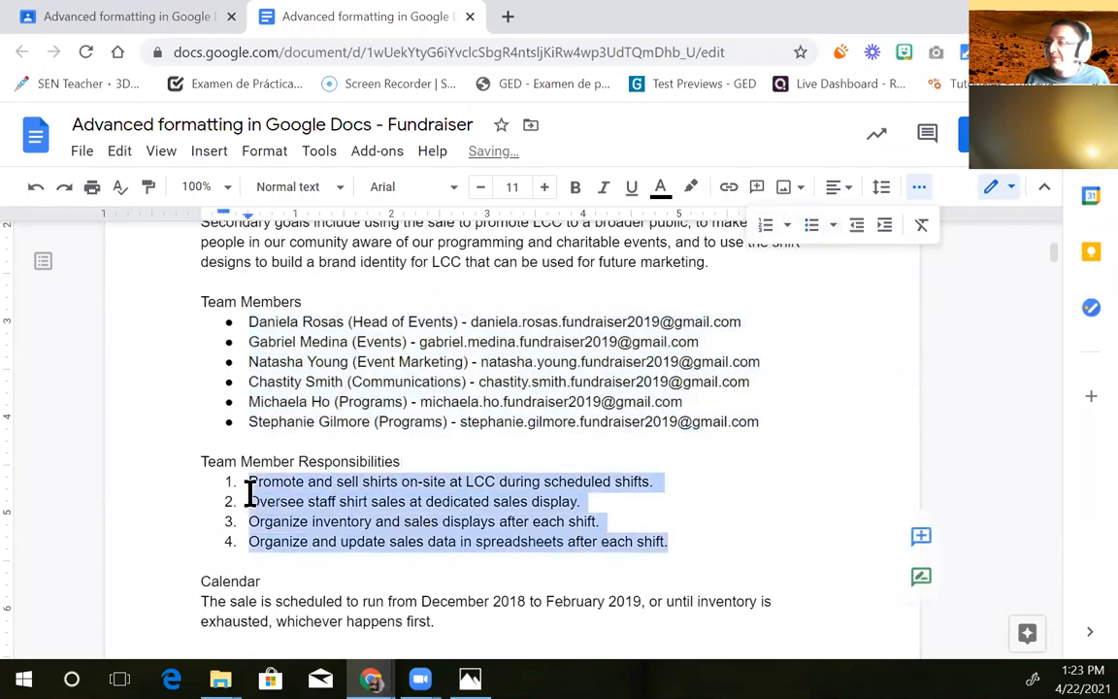
pyautogui.click(769, 233)
pyautogui.click(769, 235)
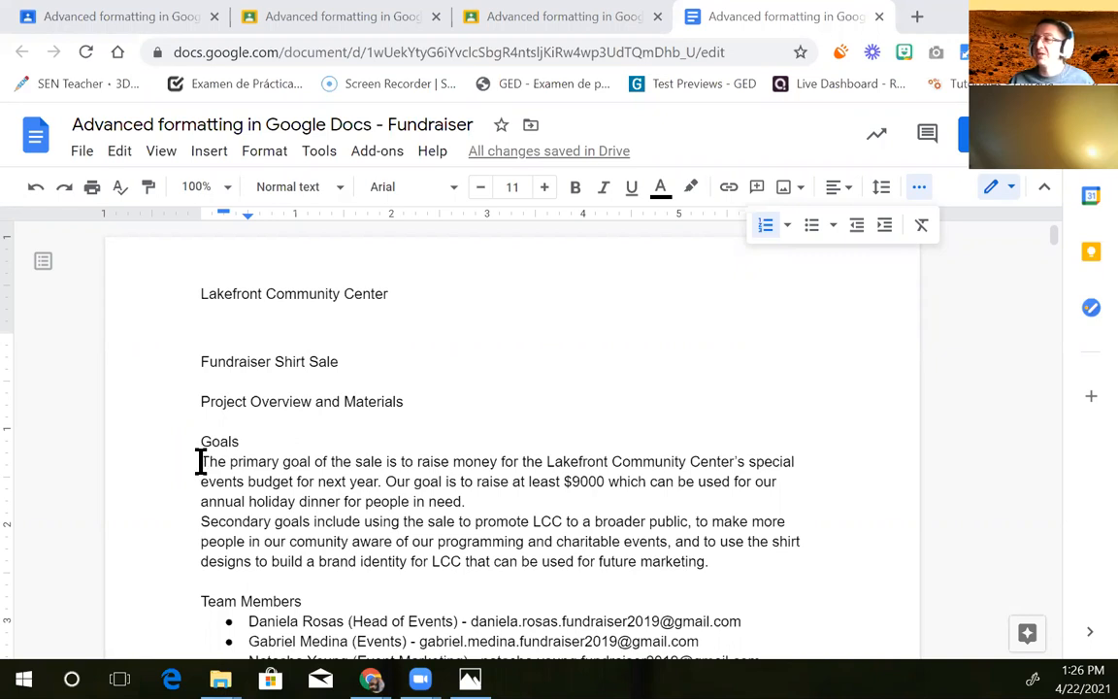
# Set the line spacing of all the bulleted entries under "Team Members" to 1.5
pyautogui.scroll(-1, 200, 461)
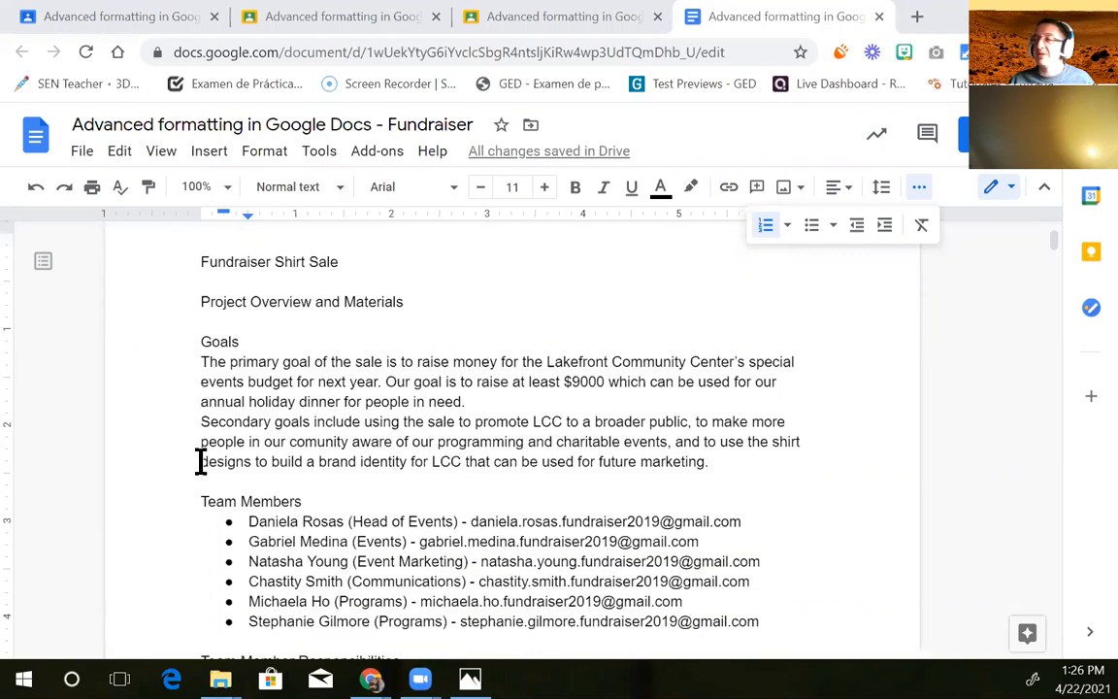
pyautogui.click(204, 363)
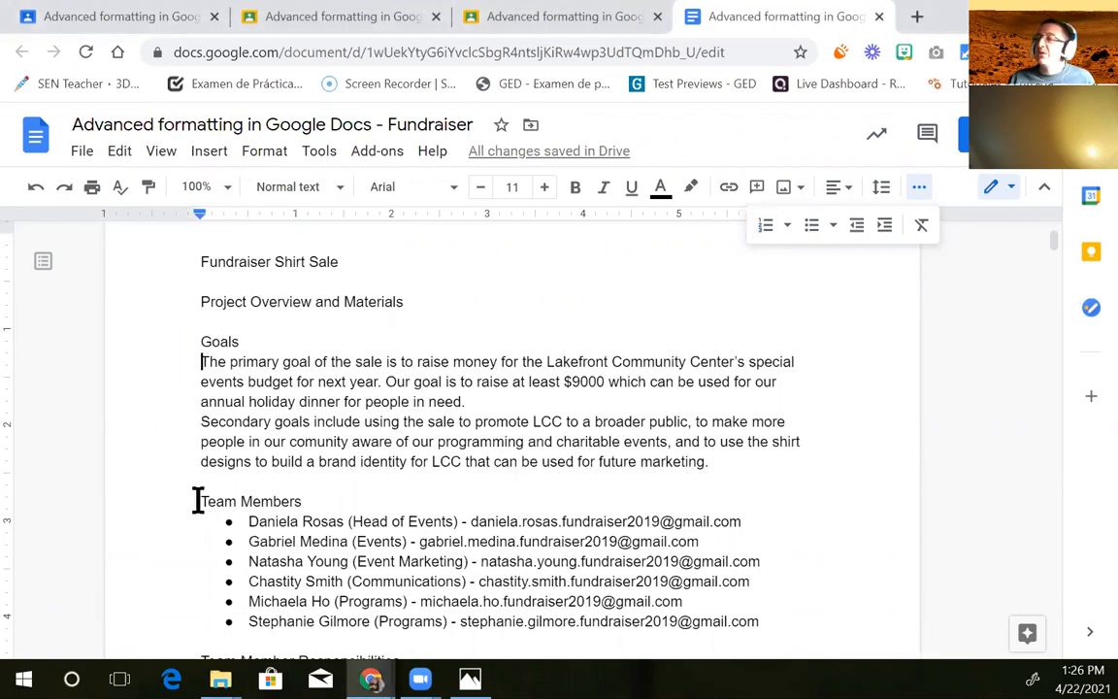
pyautogui.scroll(-2, 216, 495)
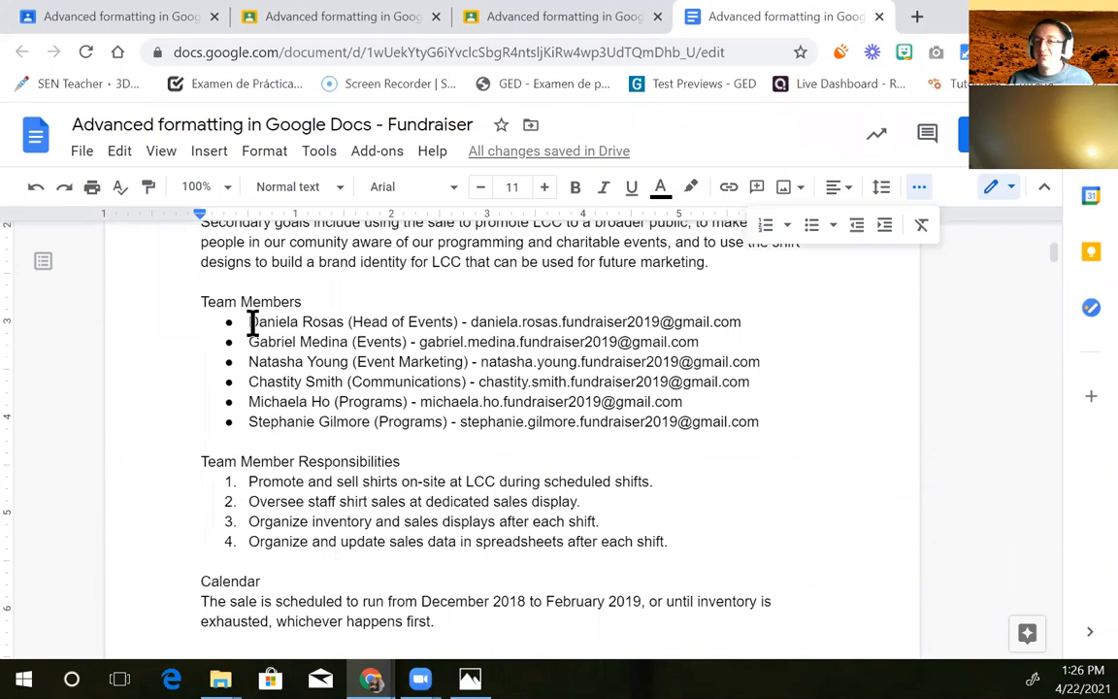
pyautogui.moveTo(250, 322); pyautogui.dragTo(770, 425)
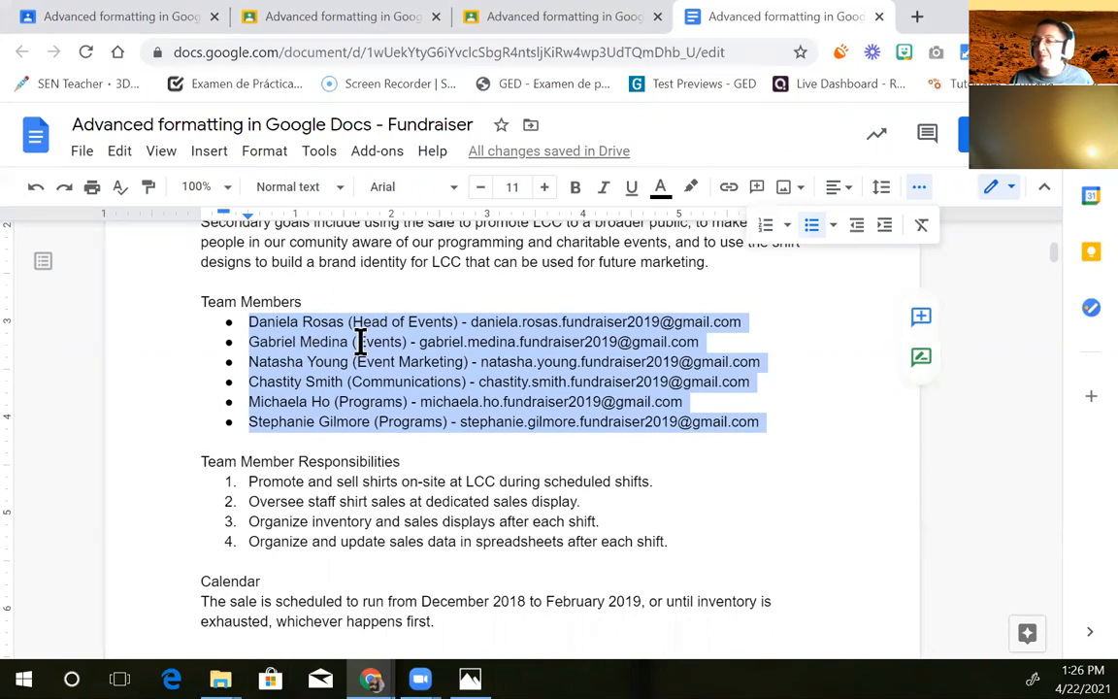
pyautogui.click(883, 190)
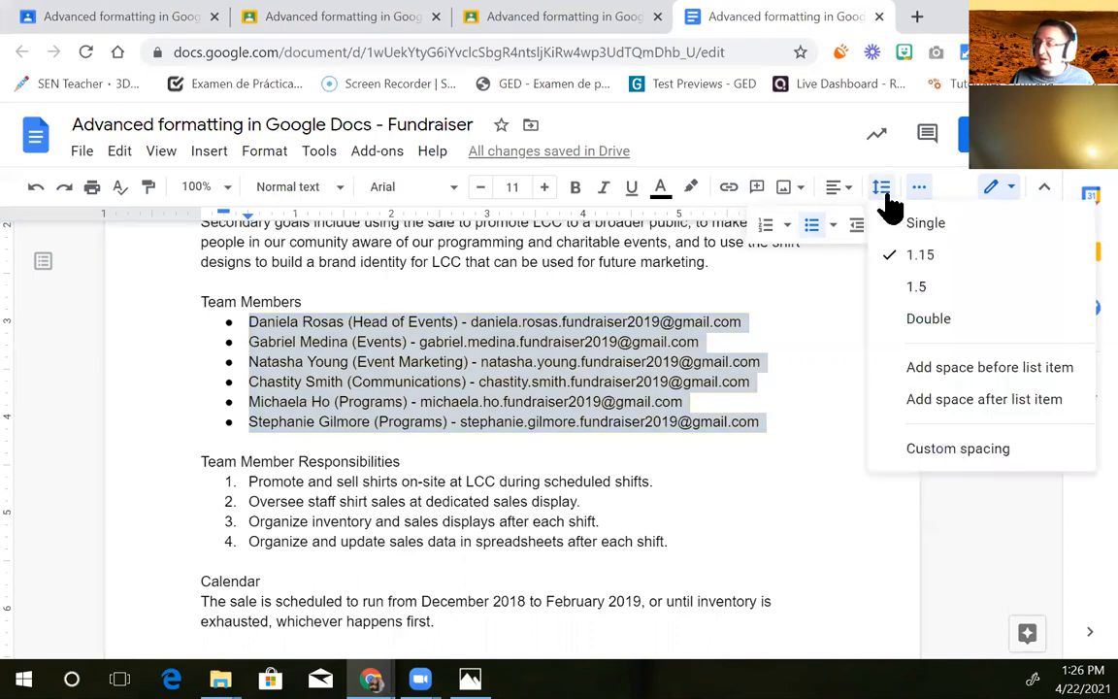
pyautogui.click(939, 293)
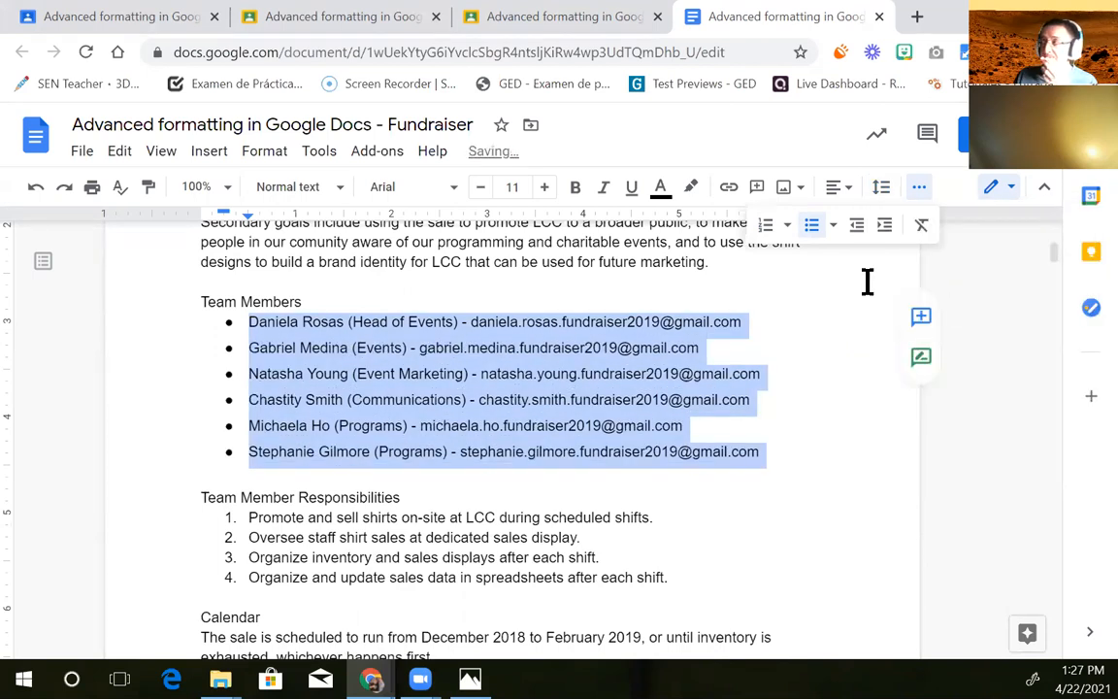
# Try double line spacing on the "Team Members" list, then return it to 1.5 and clear the selection
pyautogui.click(885, 190)
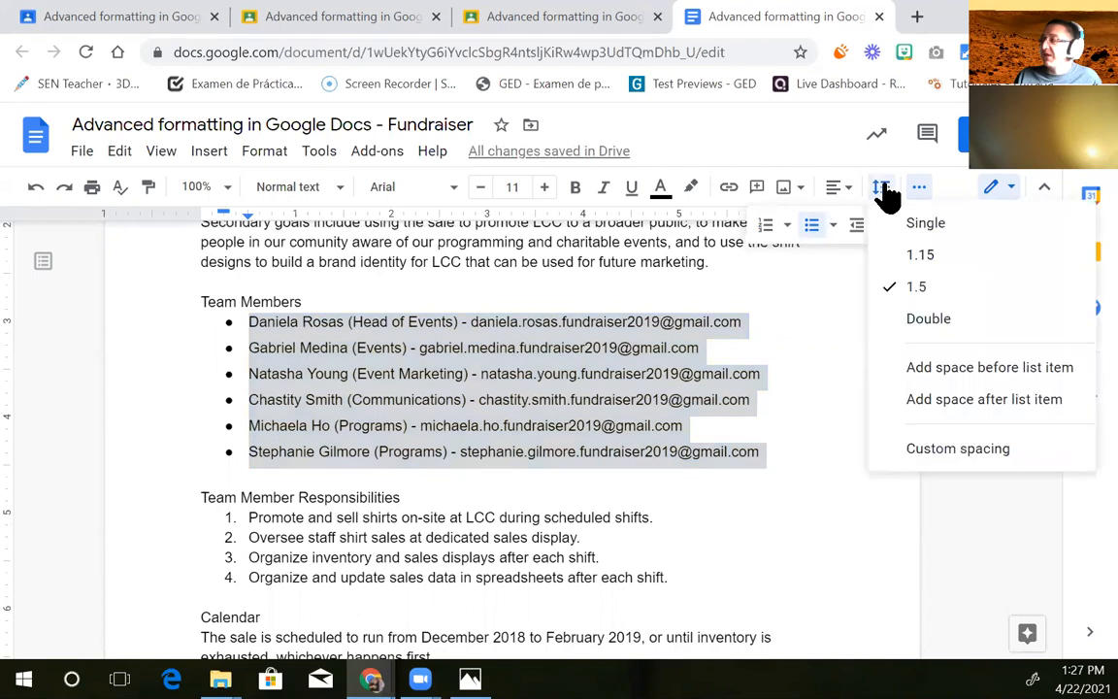
pyautogui.click(927, 320)
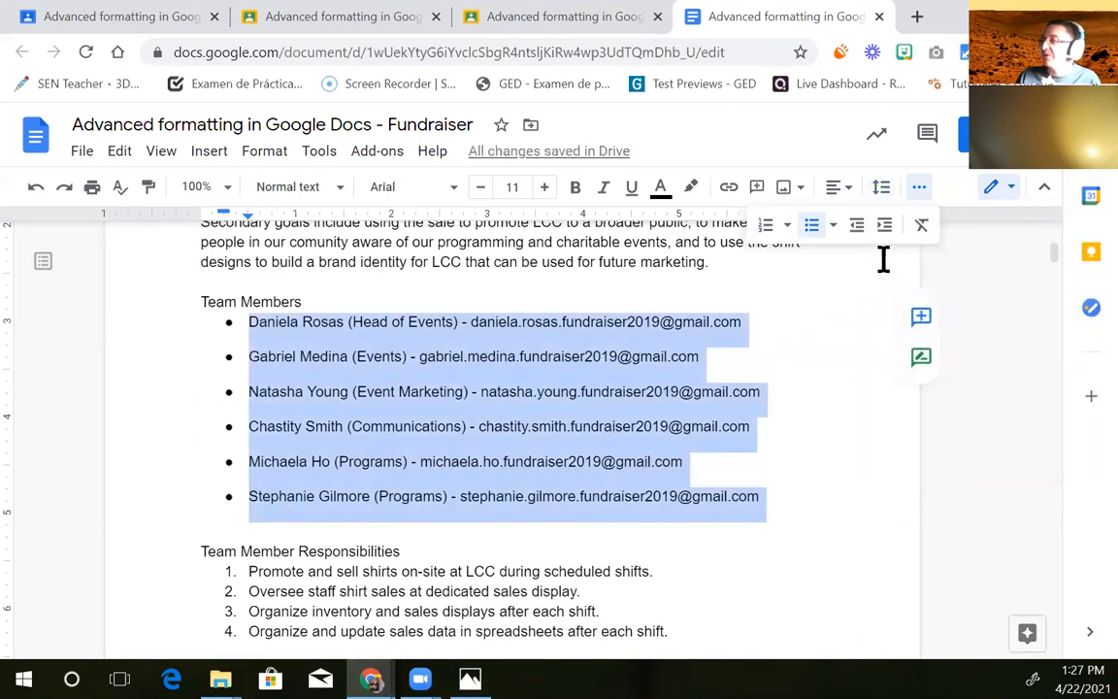
pyautogui.click(881, 194)
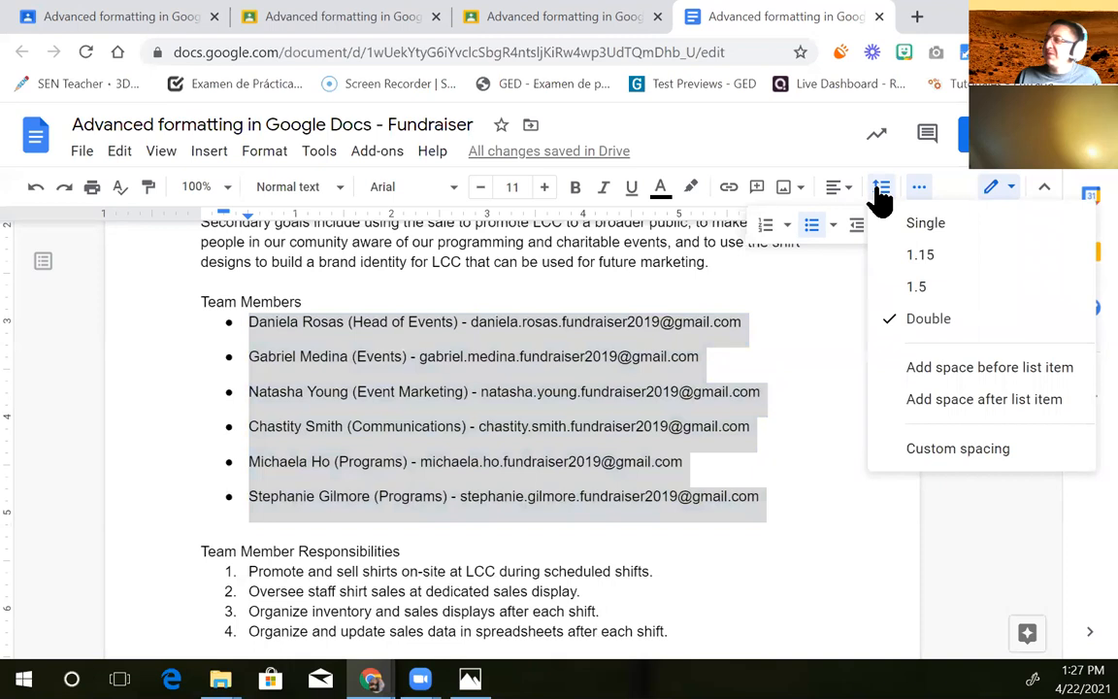
pyautogui.click(923, 303)
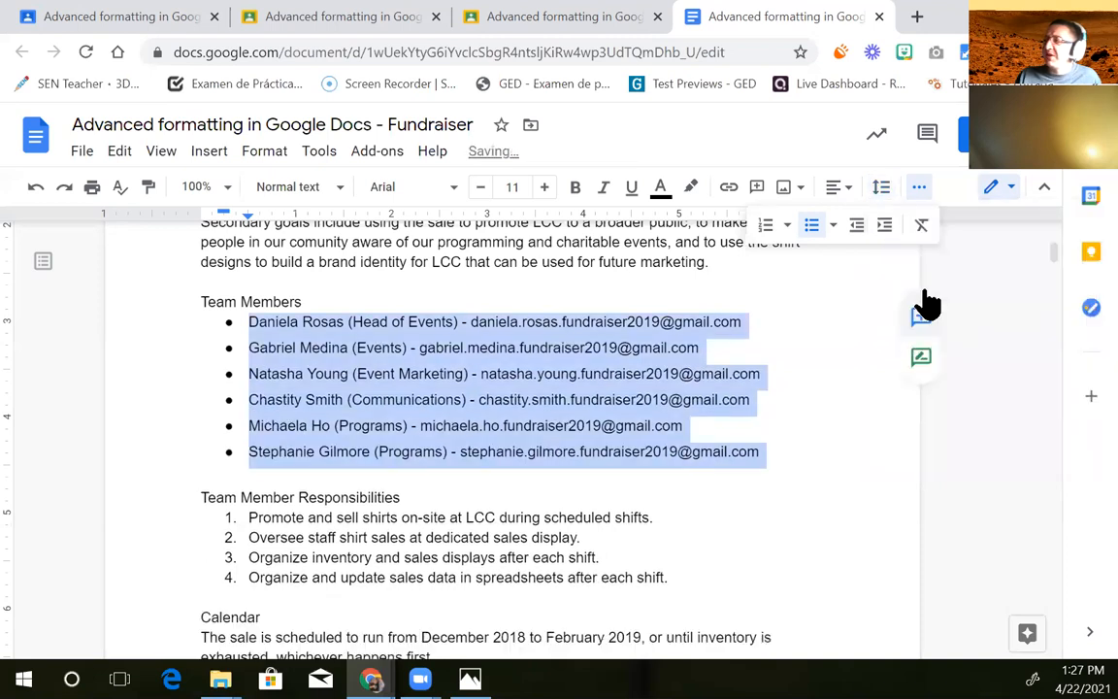
pyautogui.click(788, 424)
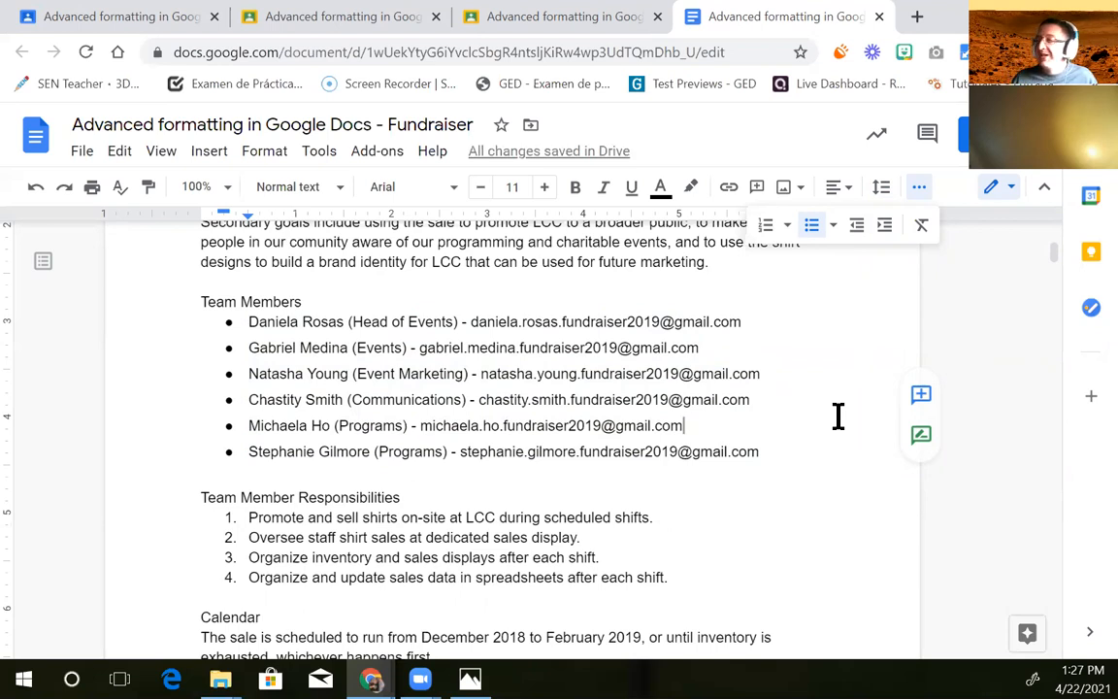
# Set the line spacing of the four numbered "Team Member Responsibilities" entries to 1.5 and clear the selection
pyautogui.scroll(-3, 733, 437)
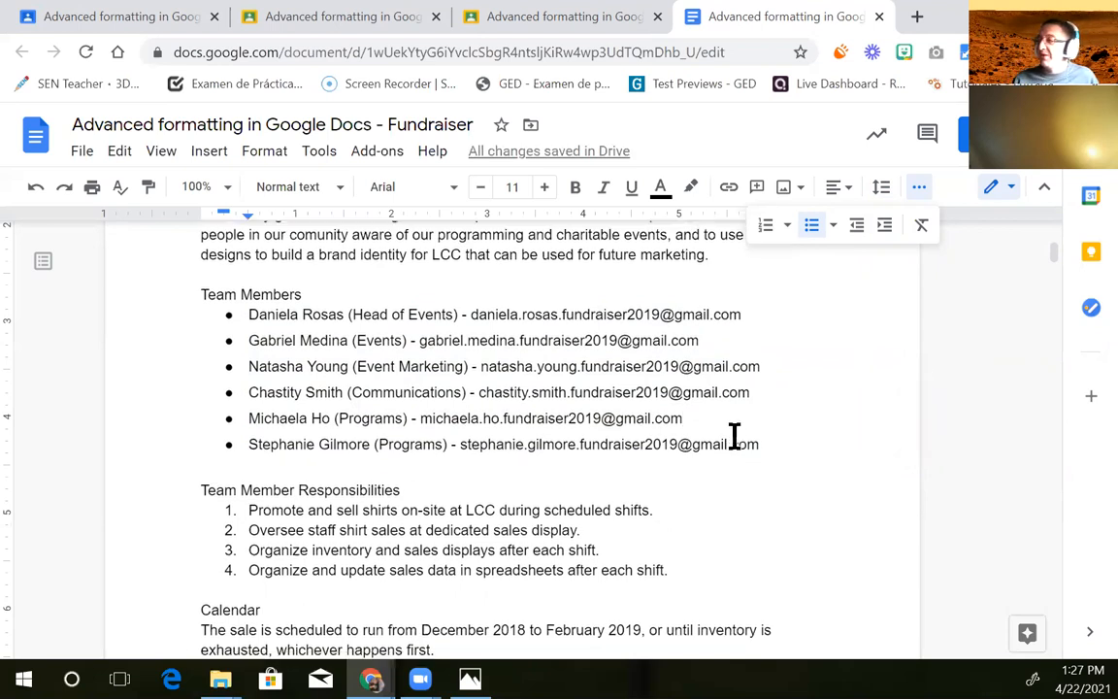
pyautogui.moveTo(675, 383); pyautogui.dragTo(248, 318)
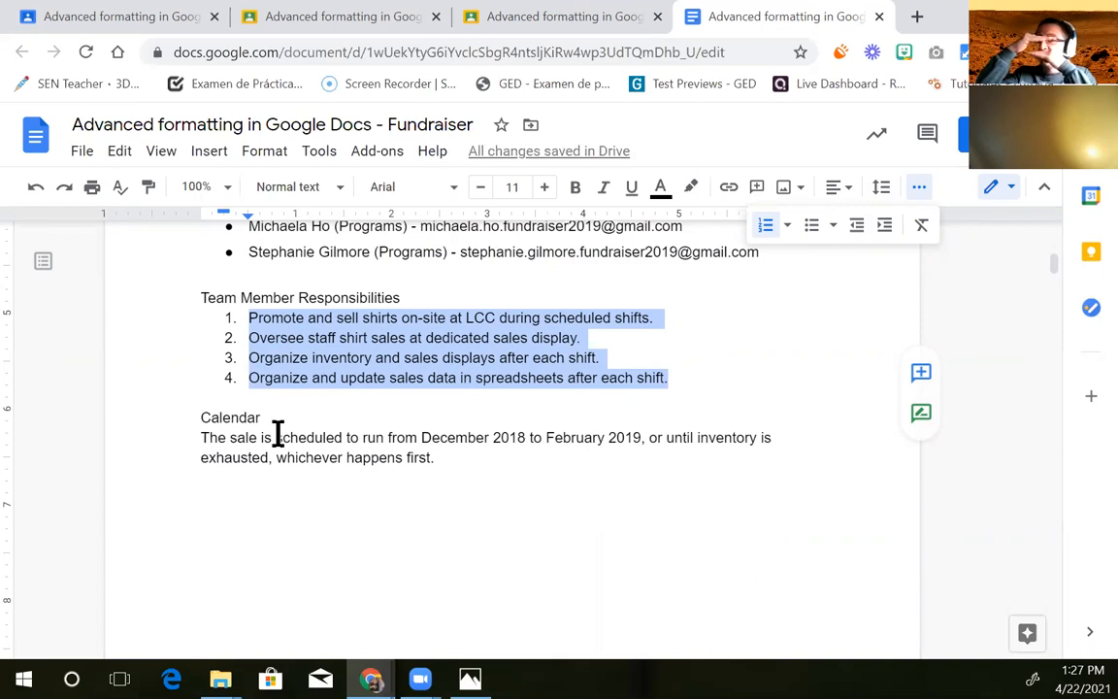
pyautogui.click(878, 193)
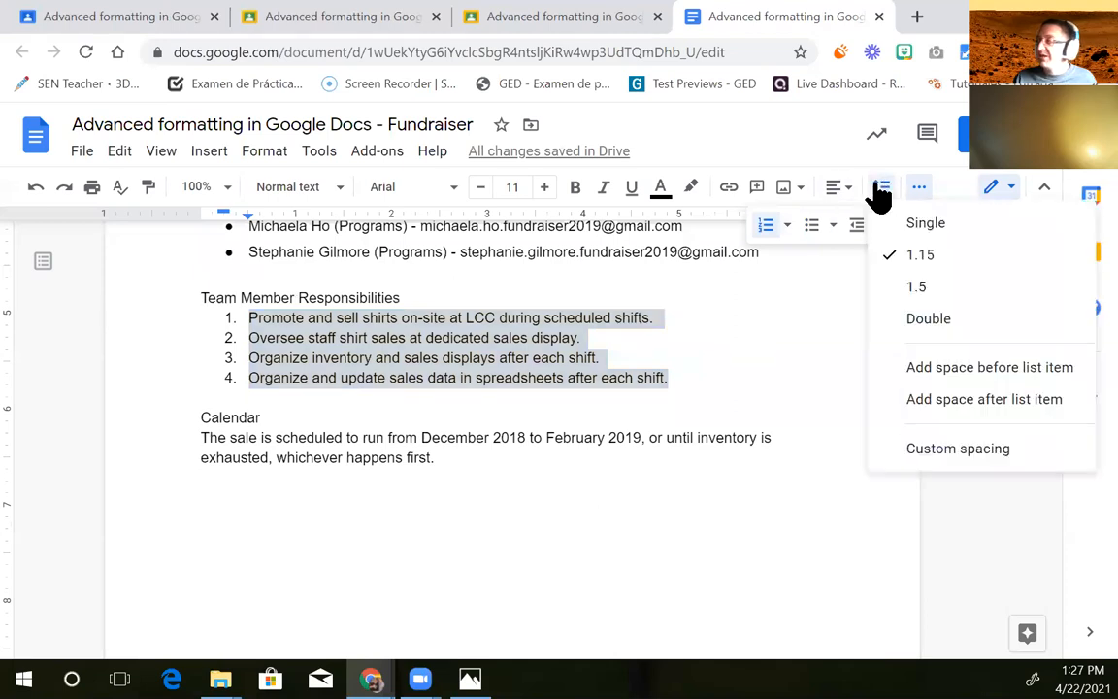
pyautogui.click(934, 291)
pyautogui.click(728, 396)
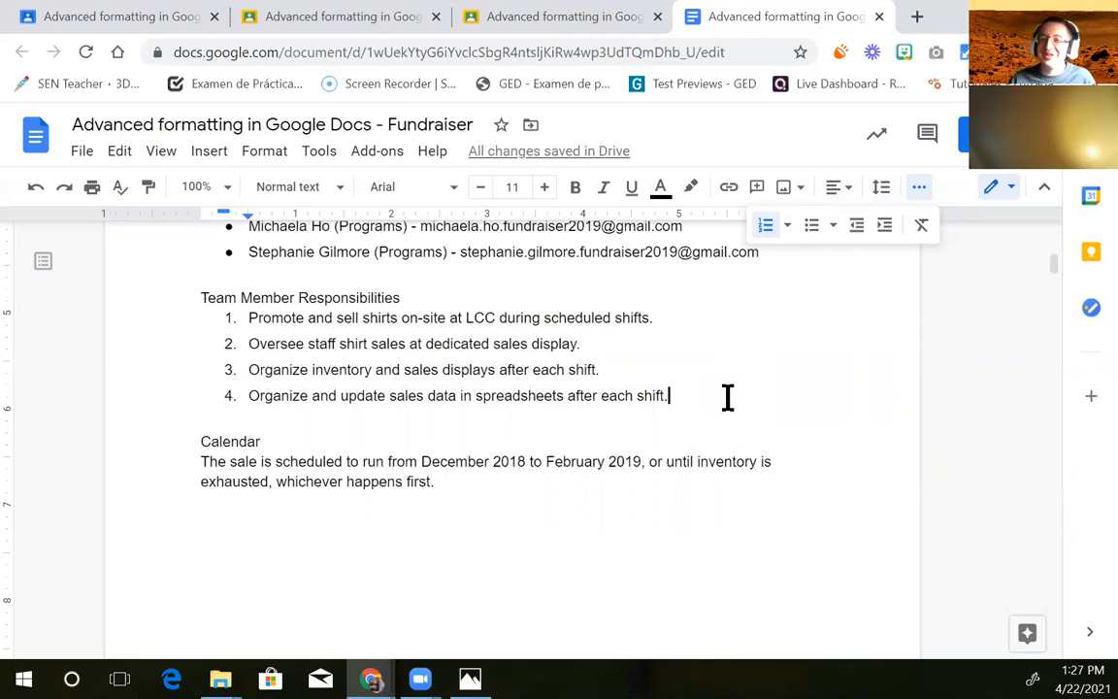
pyautogui.scroll(2, 529, 427)
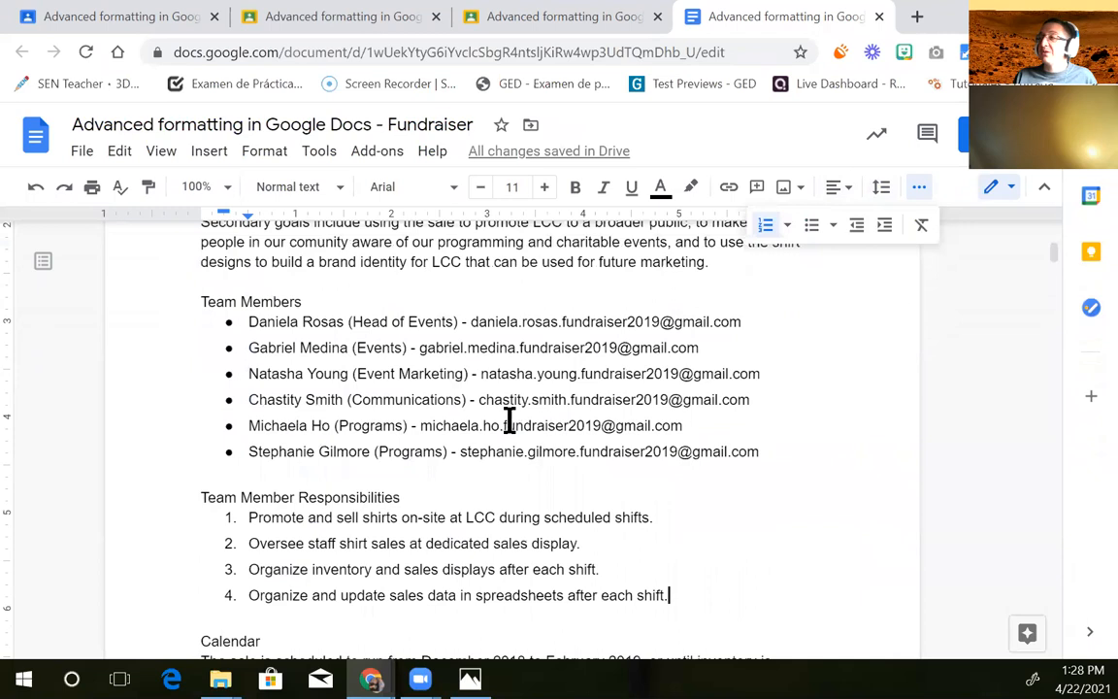
pyautogui.scroll(-1, 334, 454)
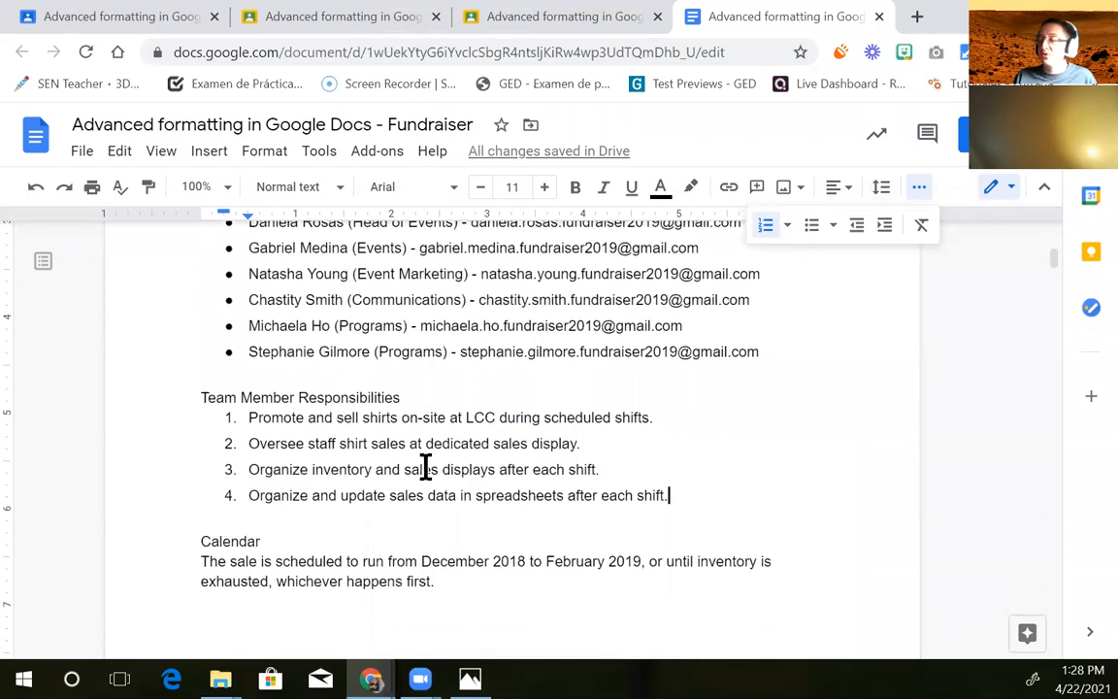
pyautogui.scroll(1, 543, 481)
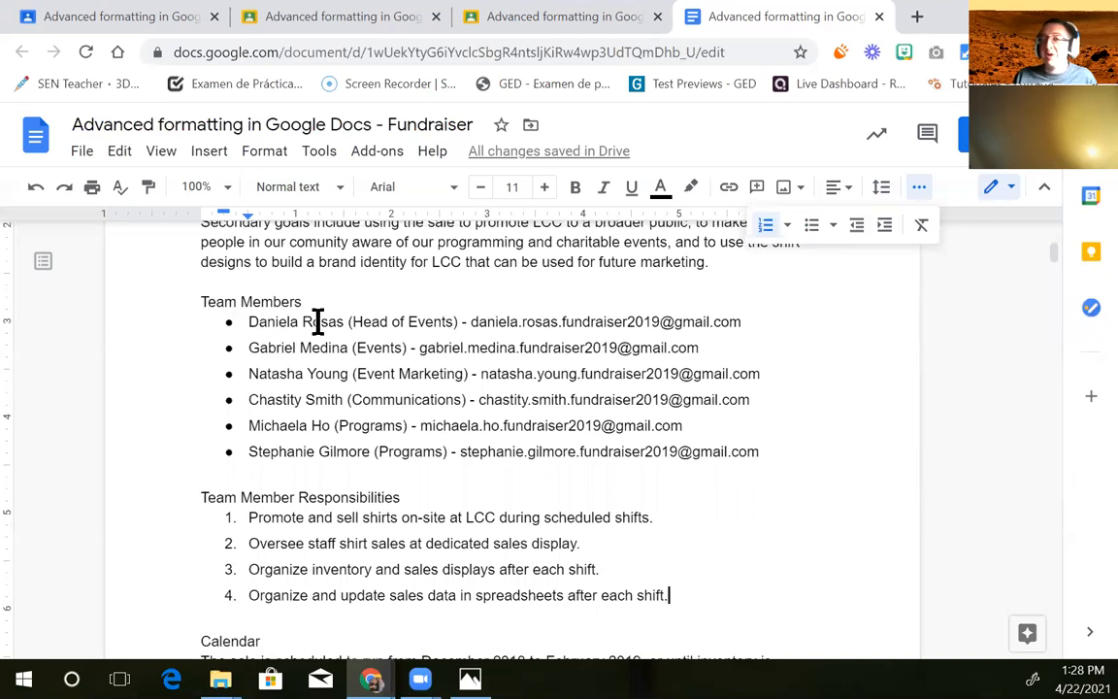
pyautogui.moveTo(250, 322); pyautogui.dragTo(728, 466)
pyautogui.moveTo(248, 517); pyautogui.dragTo(676, 602)
pyautogui.click(695, 594)
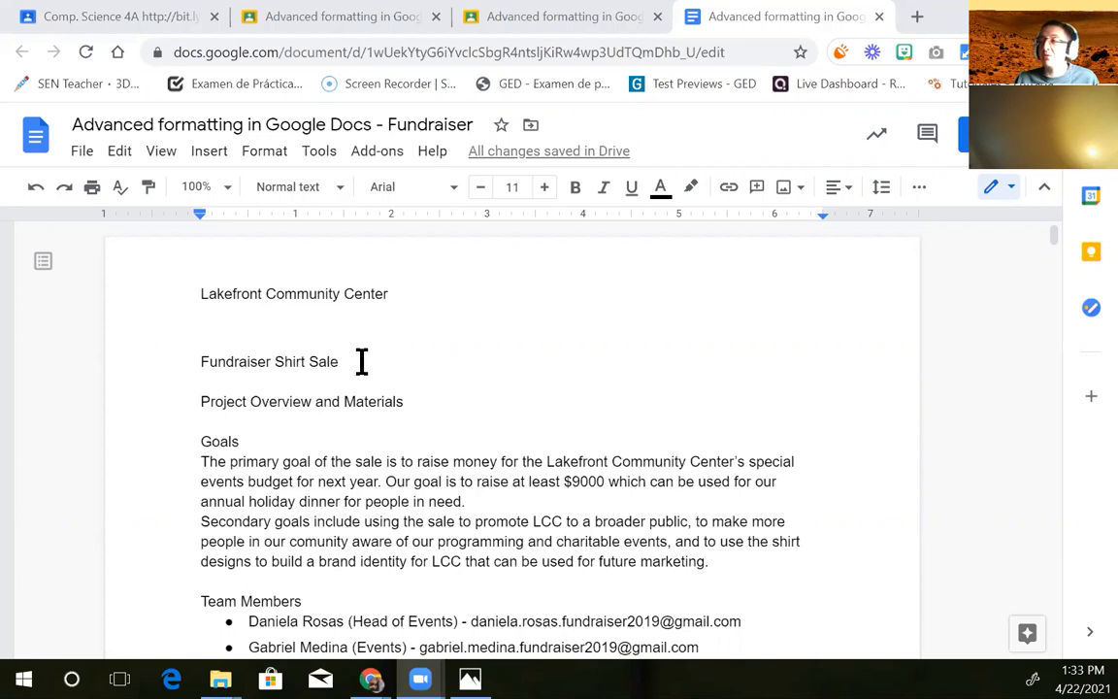
# Apply the Title style to the "Fundraiser Shirt Sale" line
pyautogui.moveTo(359, 361); pyautogui.dragTo(180, 362)
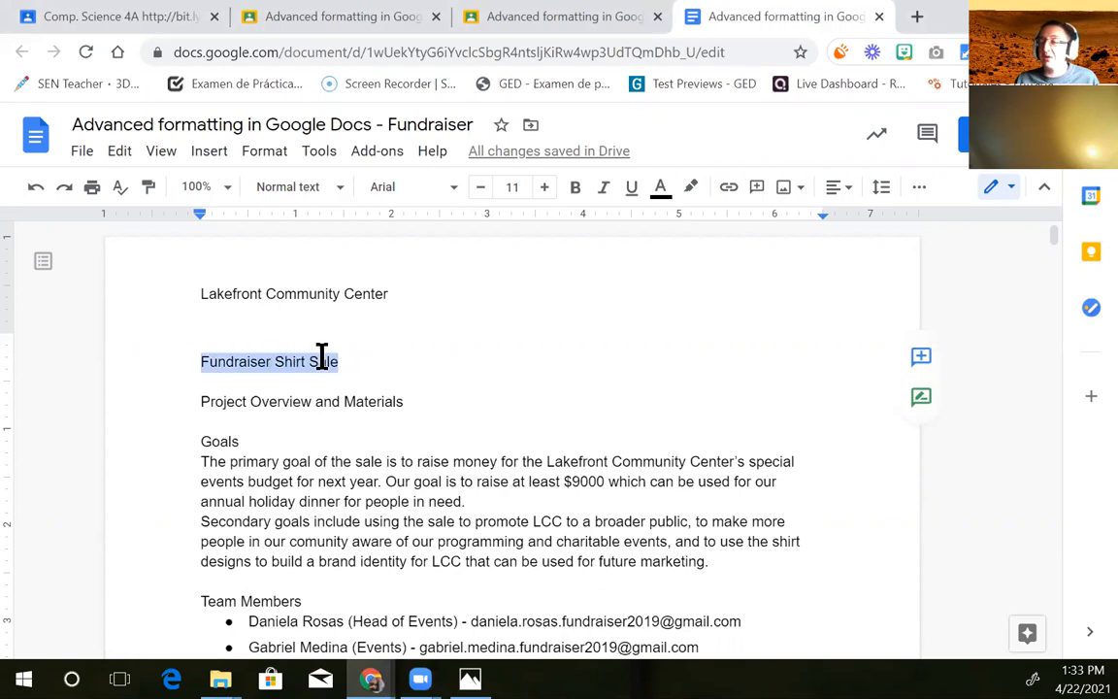
pyautogui.click(375, 355)
pyautogui.moveTo(346, 365); pyautogui.dragTo(156, 364)
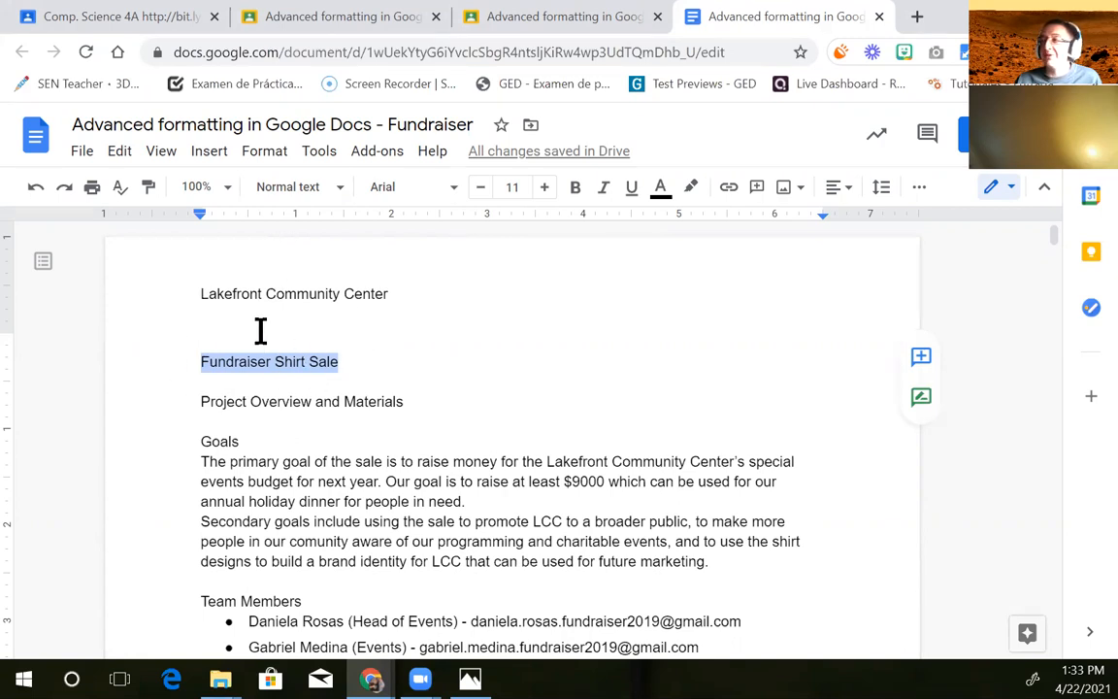
pyautogui.click(344, 362)
pyautogui.moveTo(363, 362); pyautogui.dragTo(174, 367)
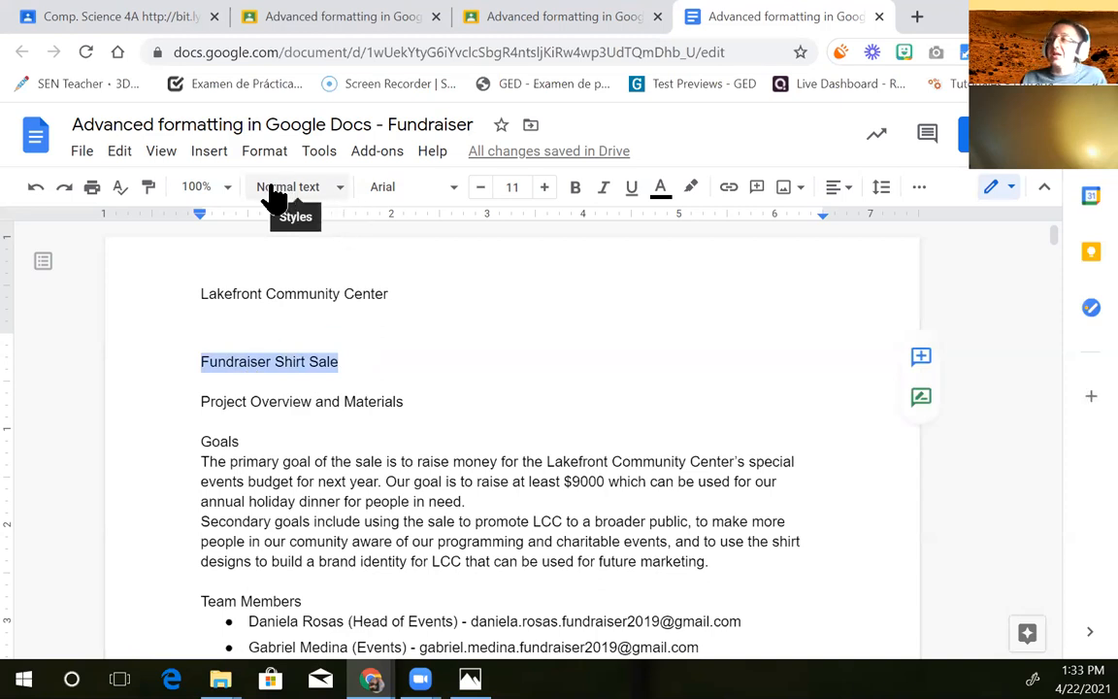
pyautogui.click(313, 193)
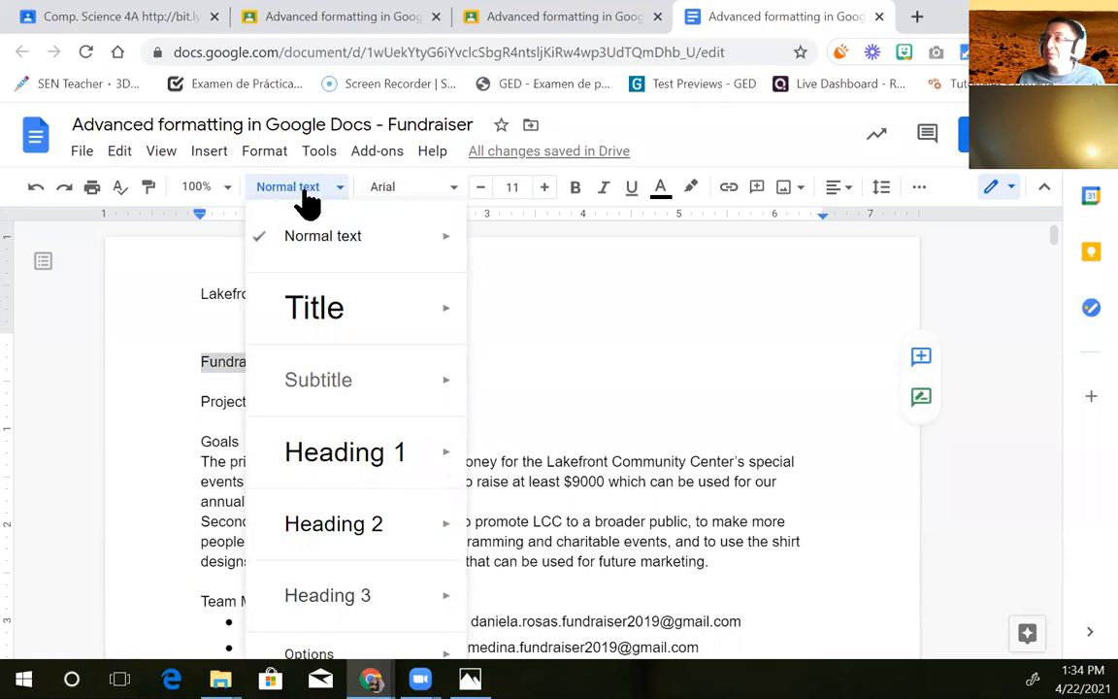
pyautogui.click(334, 312)
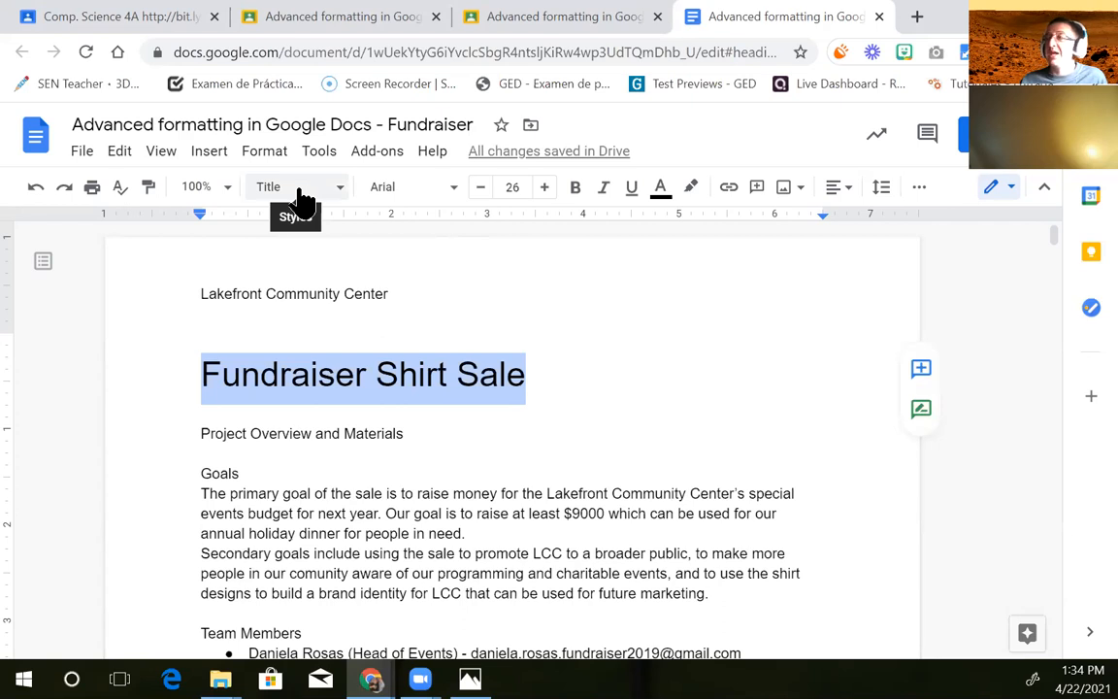
pyautogui.click(532, 376)
# Center the "Fundraiser Shirt Sale" title on the page and clear the selection
pyautogui.moveTo(506, 377); pyautogui.dragTo(178, 376)
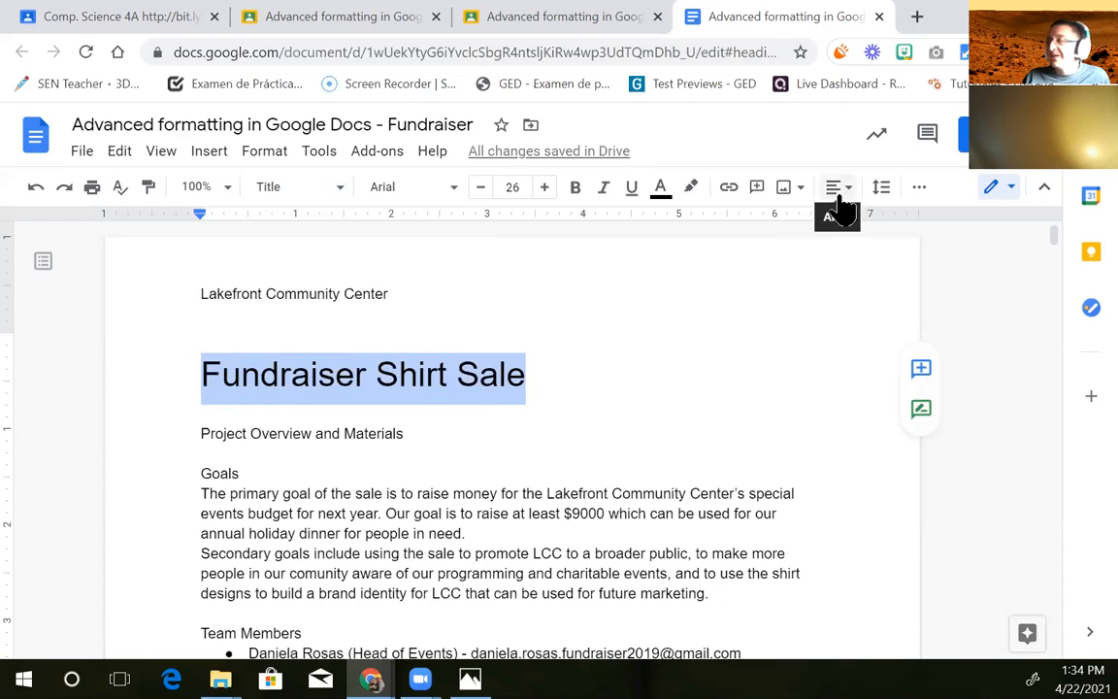
pyautogui.click(919, 192)
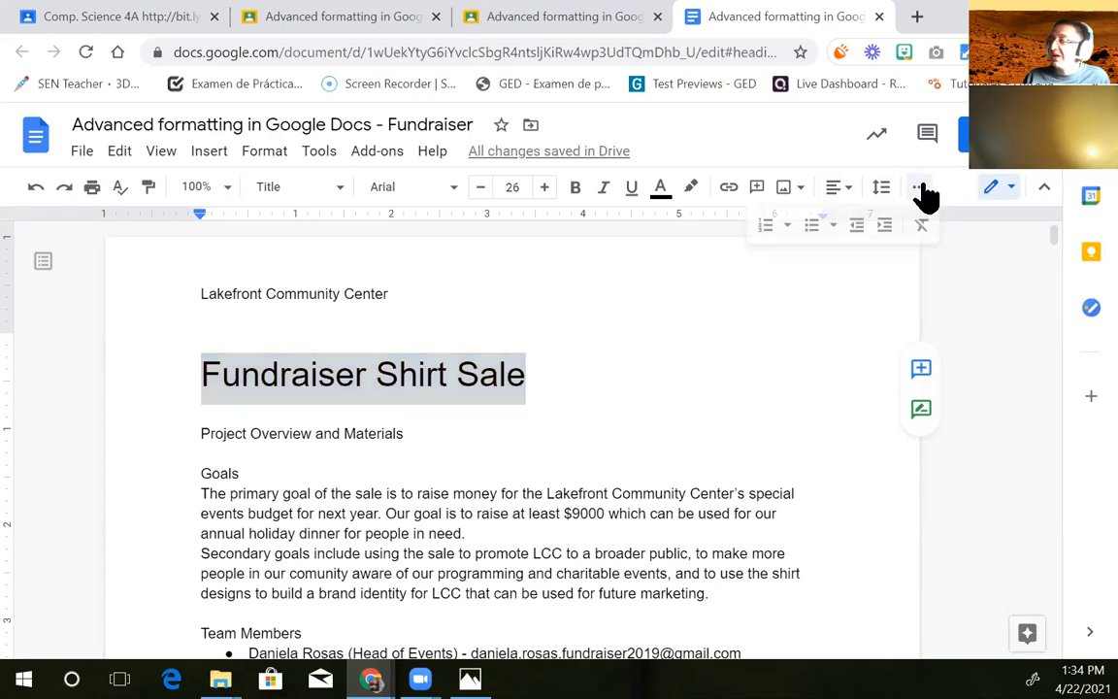
pyautogui.click(840, 195)
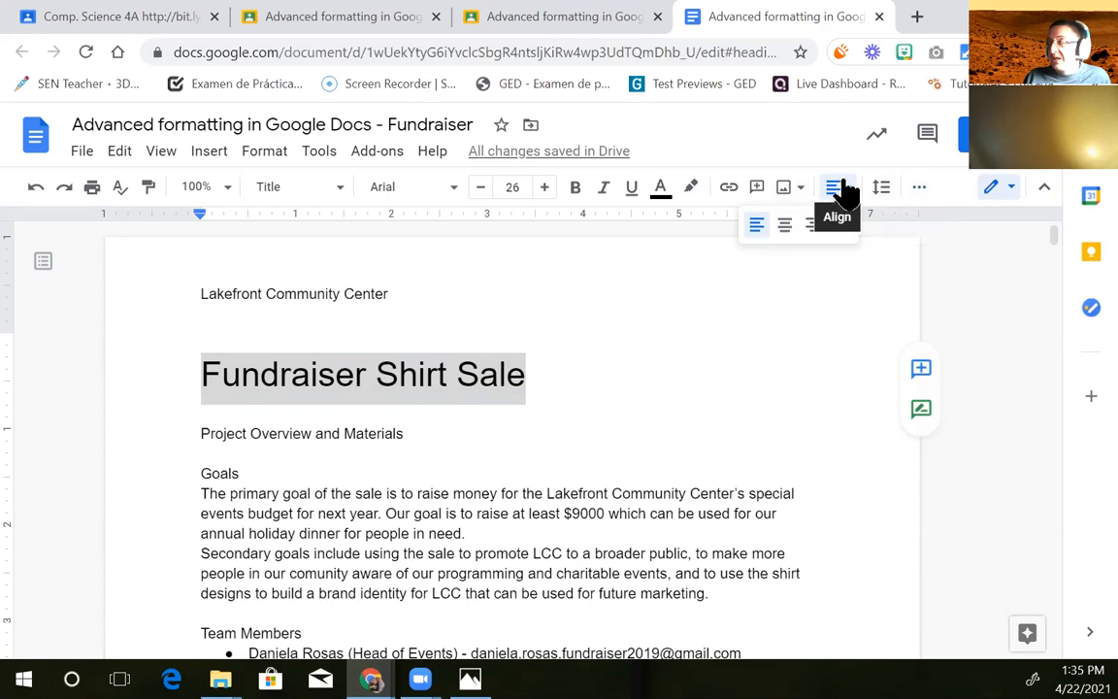
pyautogui.click(918, 192)
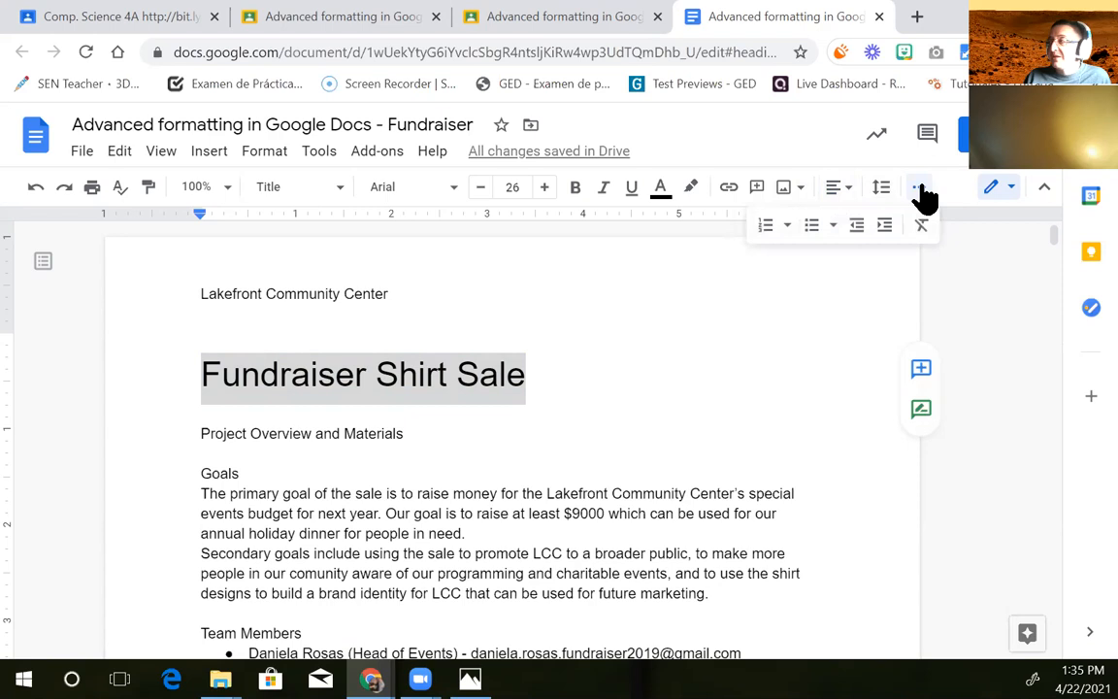
pyautogui.click(850, 194)
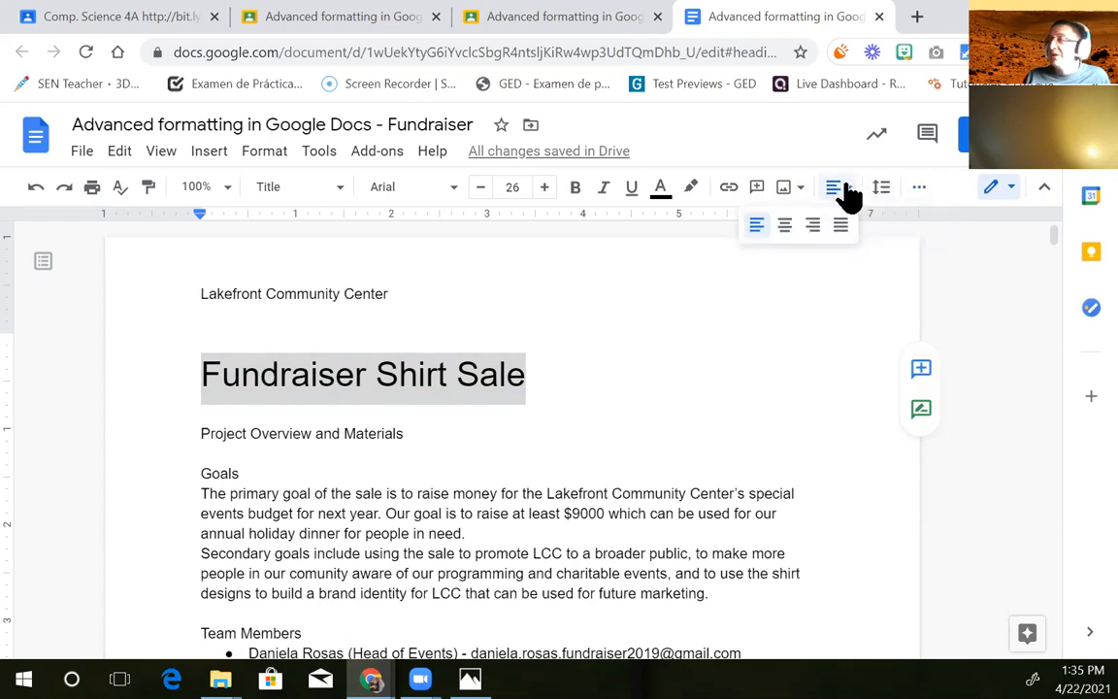
pyautogui.click(785, 225)
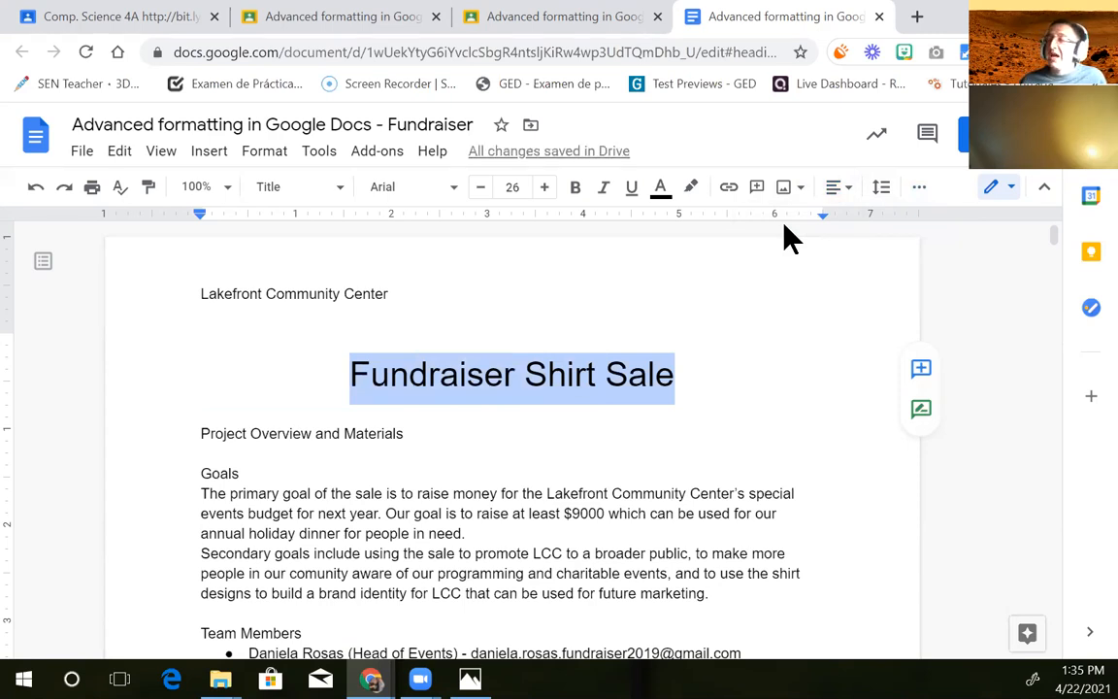
pyautogui.click(352, 375)
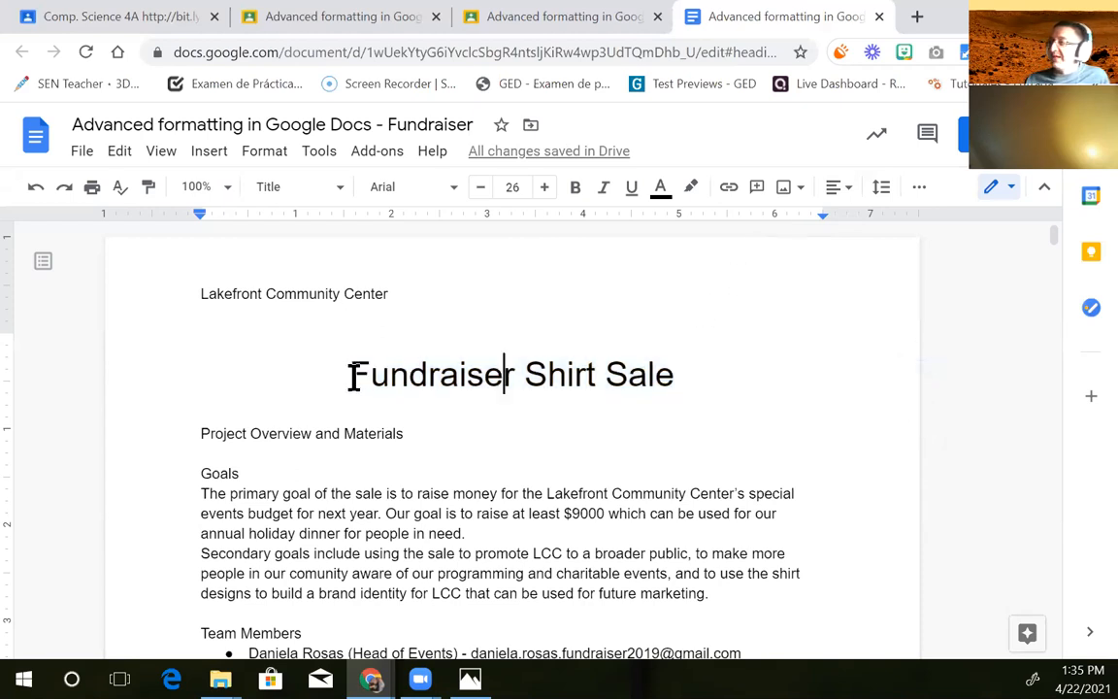
pyautogui.moveTo(385, 379); pyautogui.dragTo(743, 380)
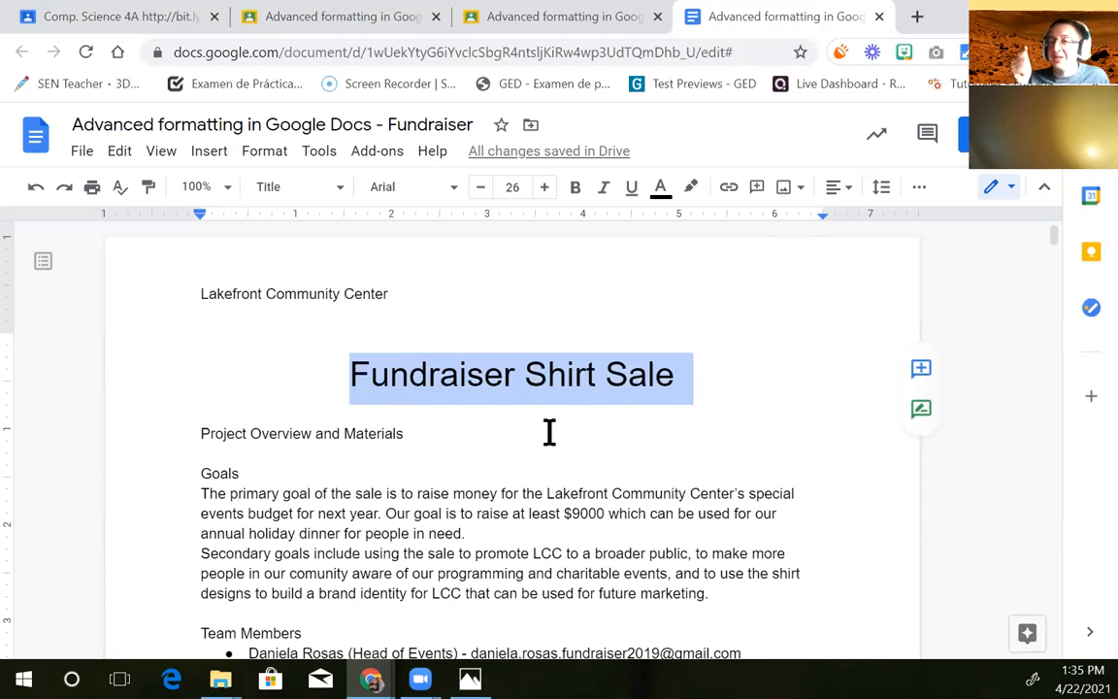
pyautogui.click(430, 374)
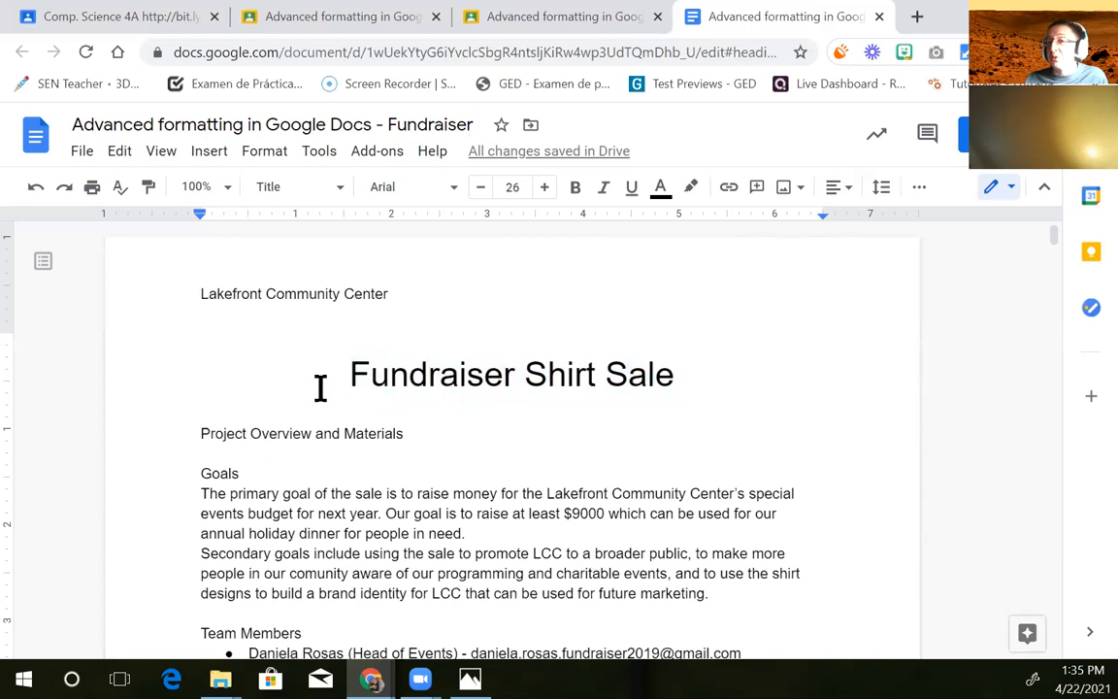
pyautogui.moveTo(349, 372); pyautogui.dragTo(699, 375)
pyautogui.click(669, 378)
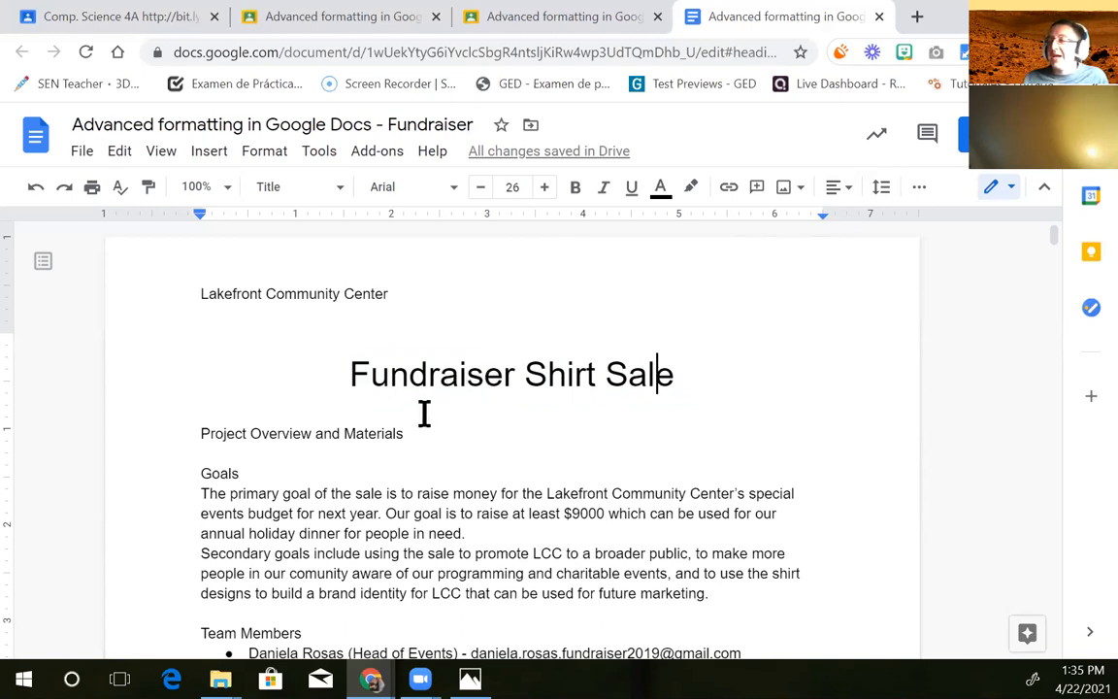
# Apply the Heading 1 style to the "Project Overview and Materials" line, center it and clear the selection
pyautogui.moveTo(417, 432); pyautogui.dragTo(188, 432)
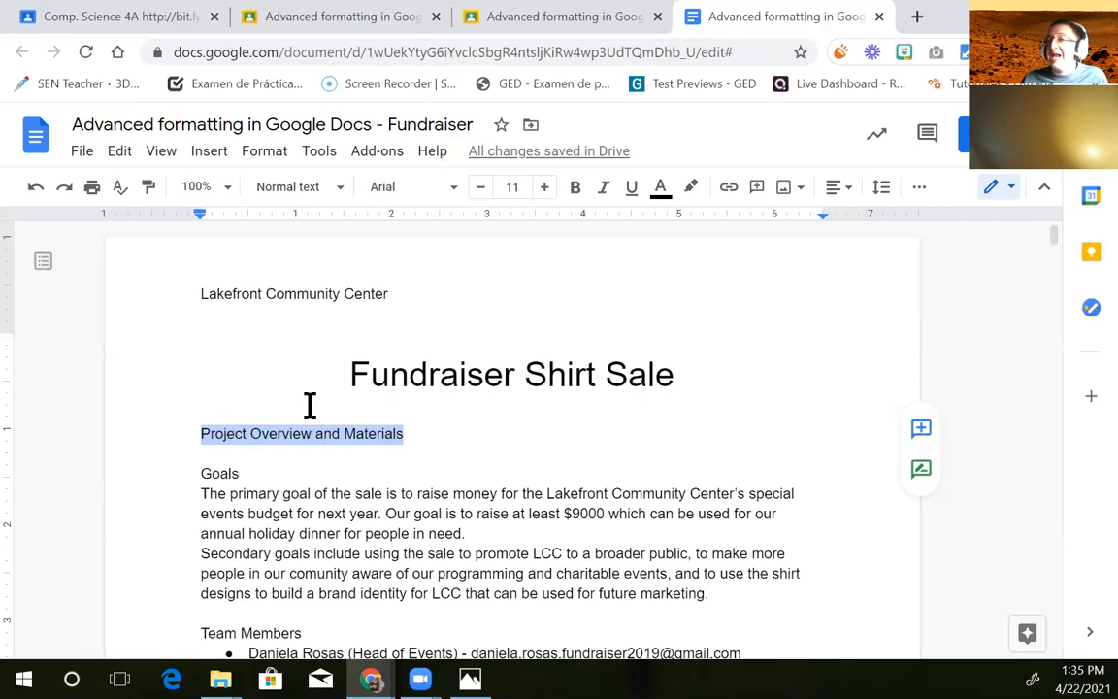
pyautogui.click(316, 199)
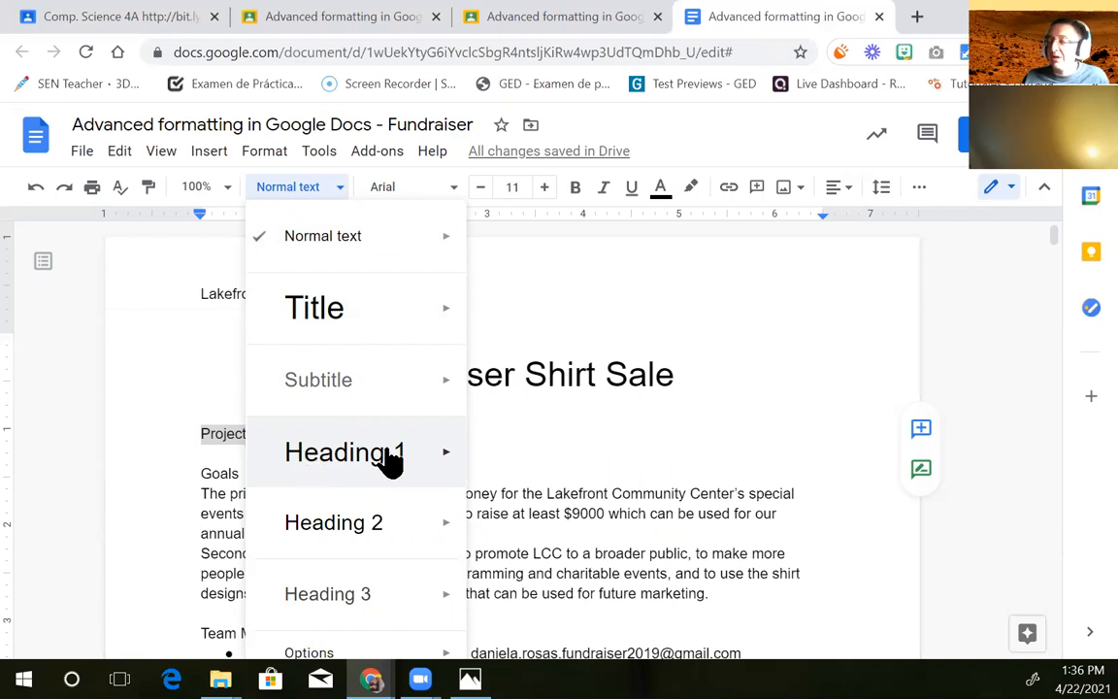
pyautogui.moveTo(341, 460)
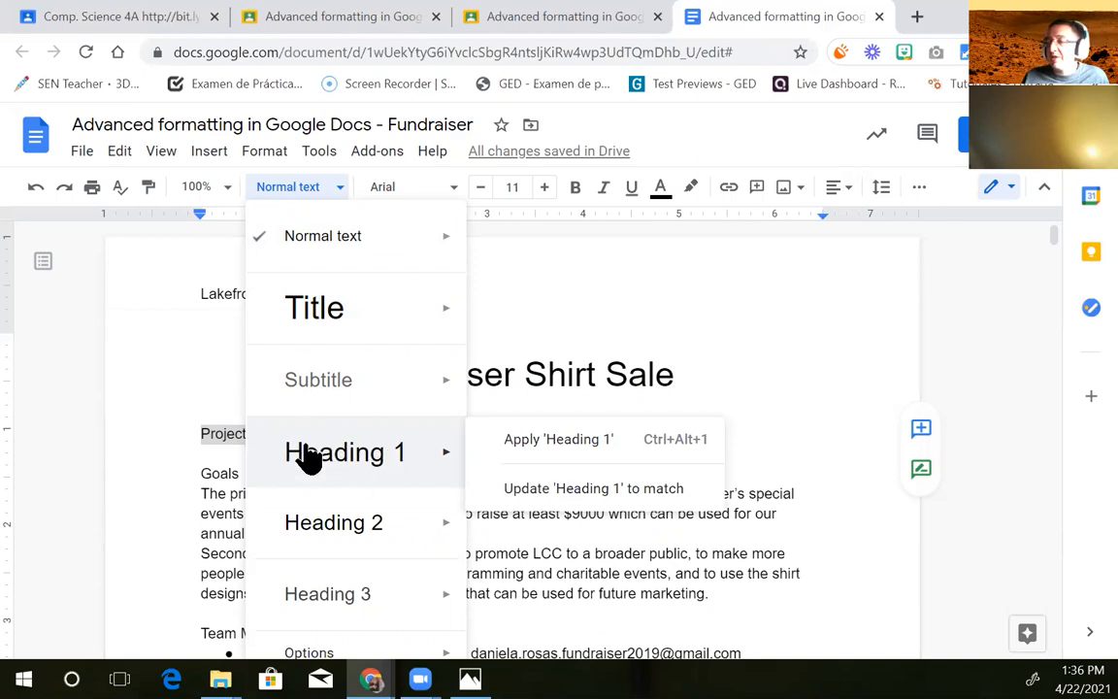
pyautogui.click(363, 466)
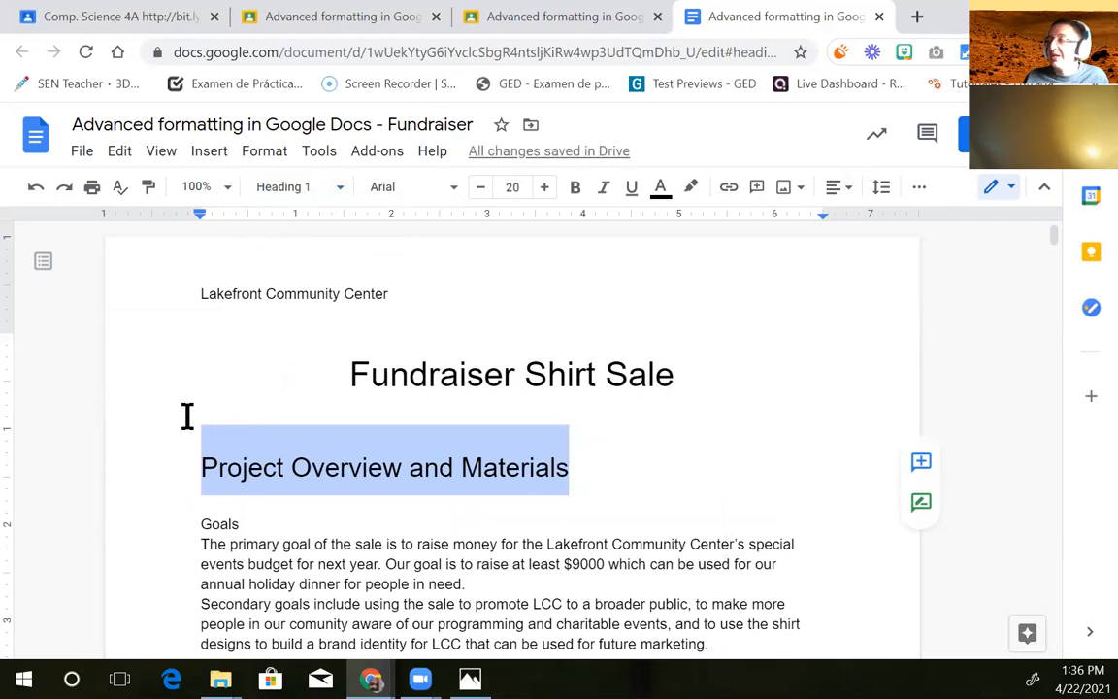
pyautogui.click(834, 194)
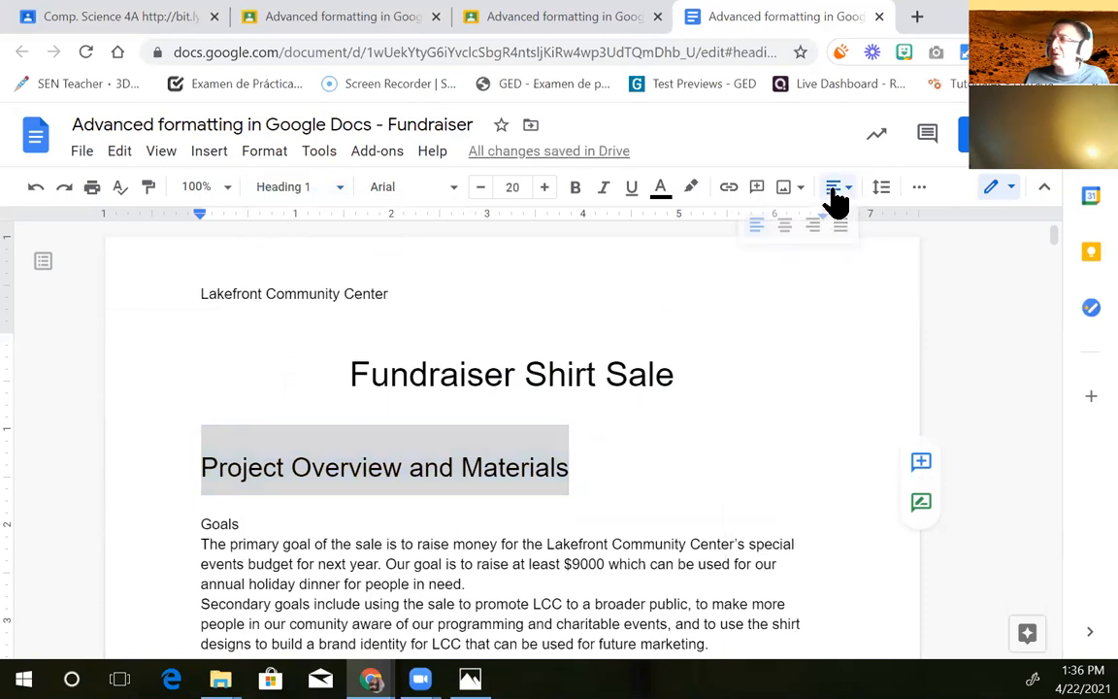
pyautogui.click(784, 226)
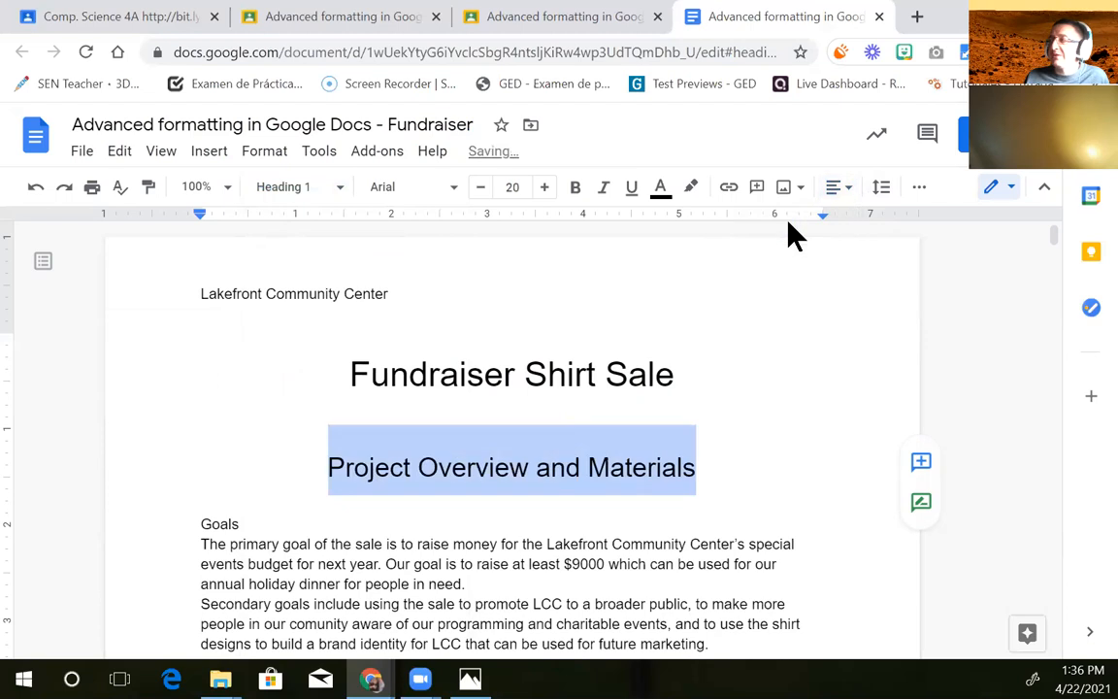
pyautogui.click(763, 461)
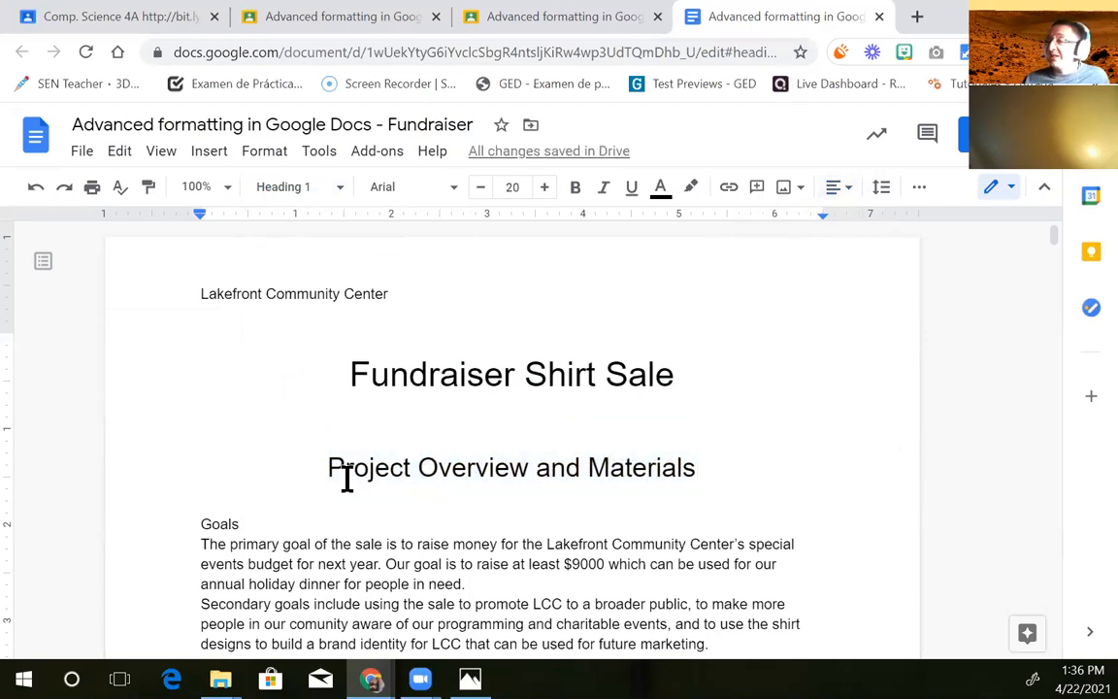
pyautogui.moveTo(327, 467); pyautogui.dragTo(700, 471)
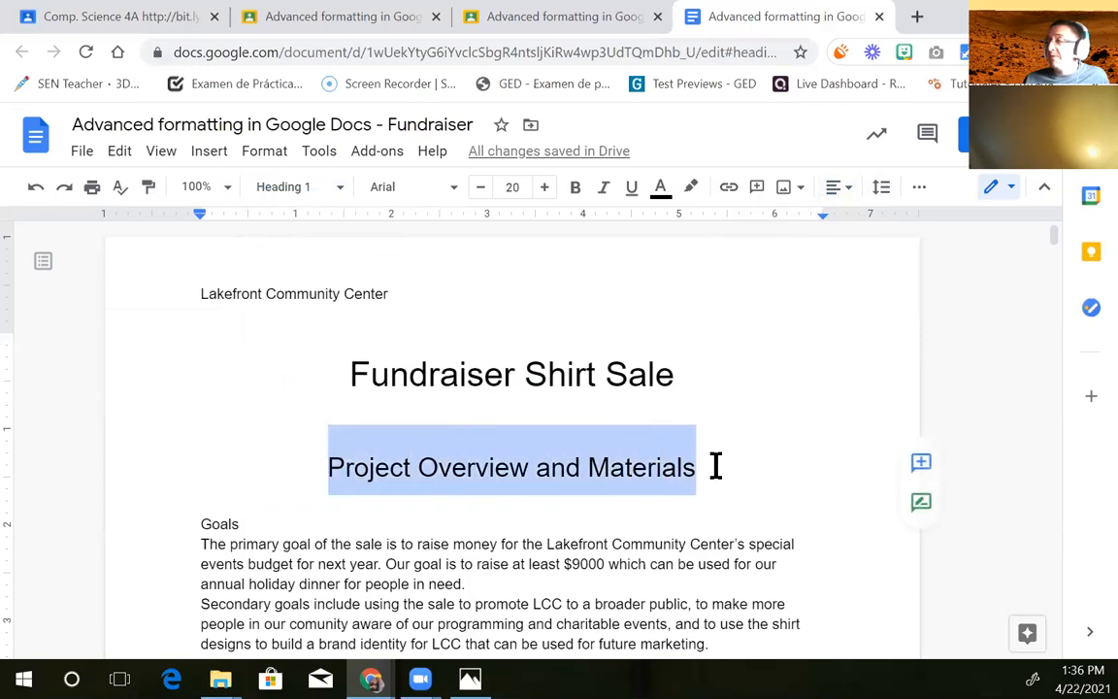
pyautogui.click(716, 464)
# Apply the Heading 2 style to the "Goals" line and center it on the page
pyautogui.moveTo(246, 523); pyautogui.dragTo(194, 524)
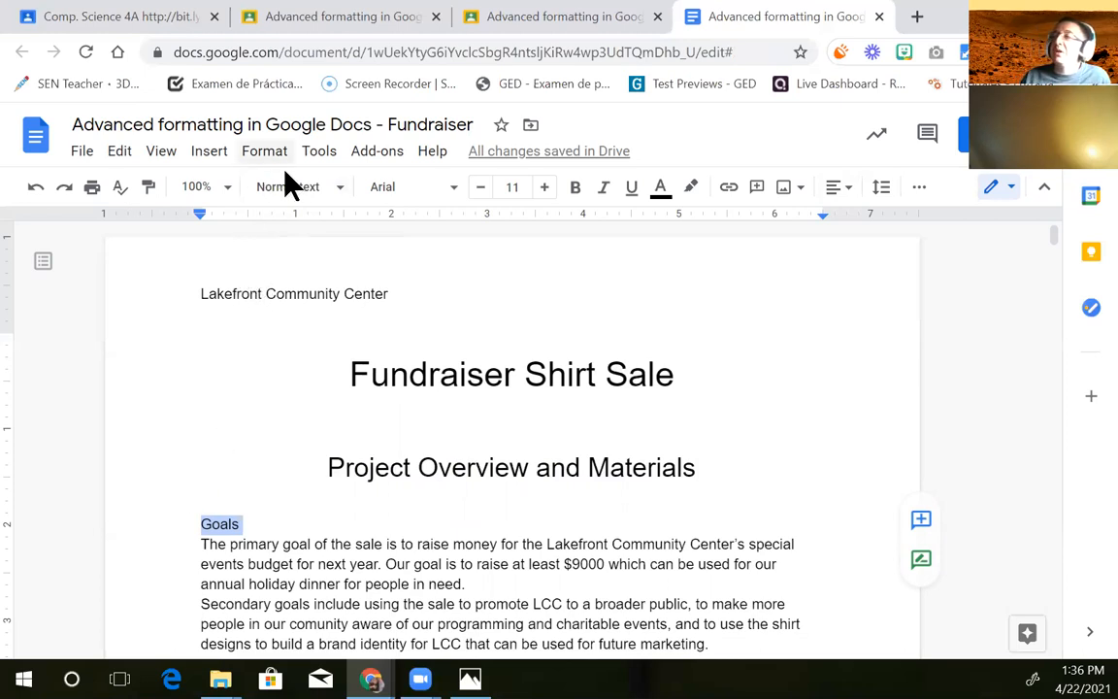
pyautogui.moveTo(264, 523); pyautogui.dragTo(189, 527)
pyautogui.click(313, 194)
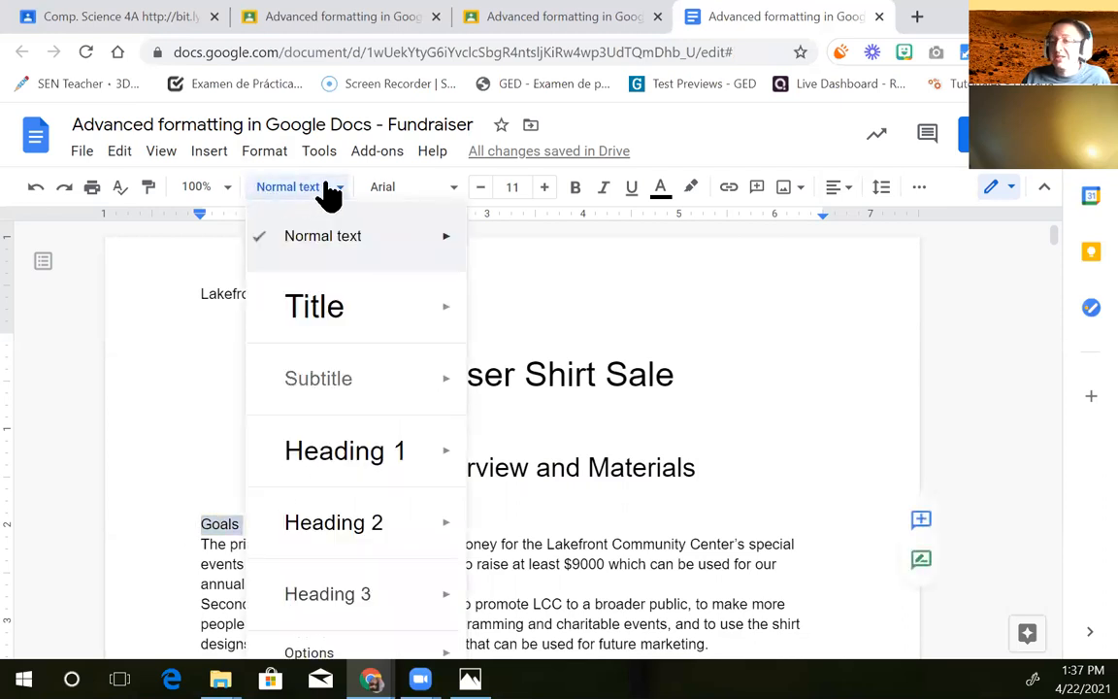
pyautogui.click(335, 537)
pyautogui.click(314, 547)
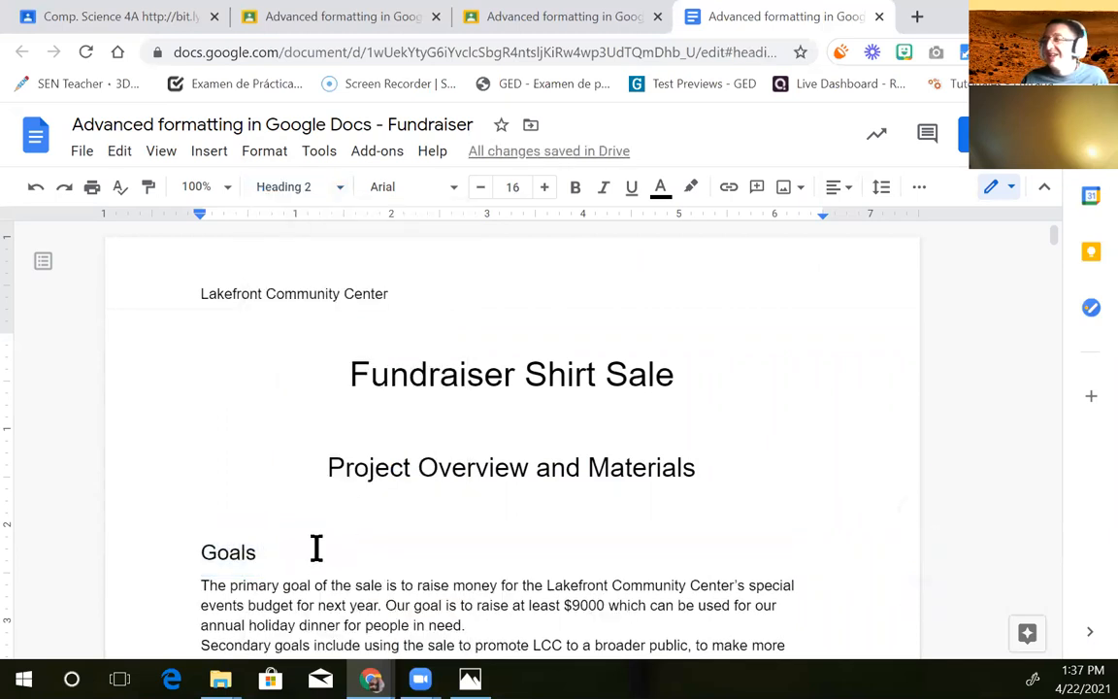
pyautogui.moveTo(272, 546); pyautogui.dragTo(197, 545)
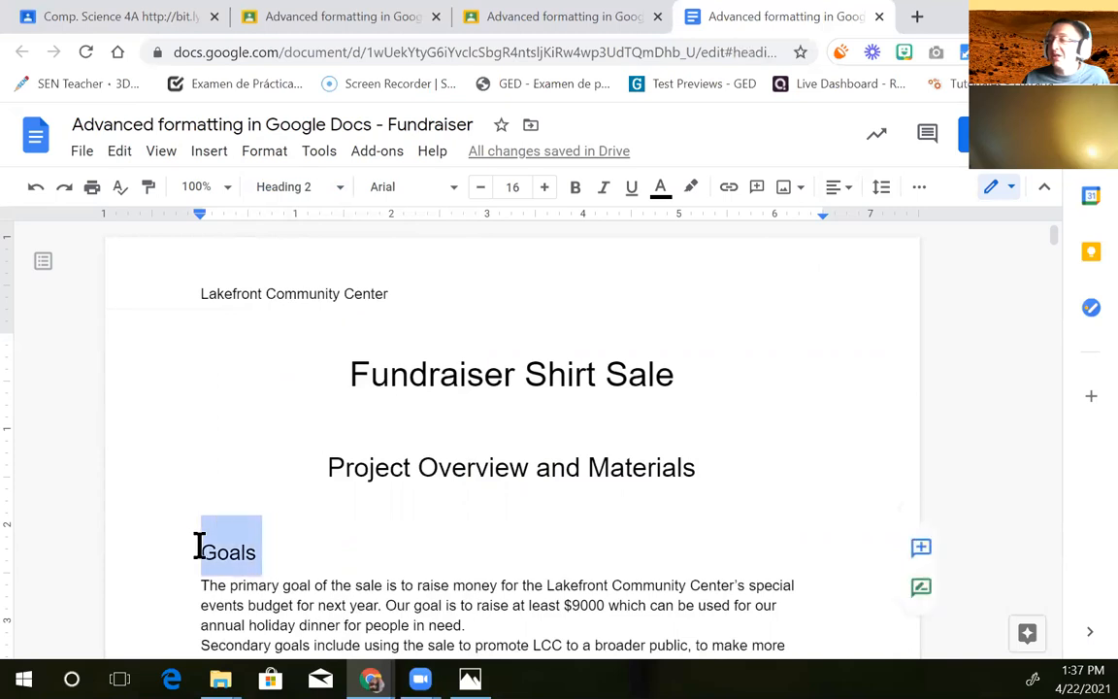
pyautogui.click(837, 189)
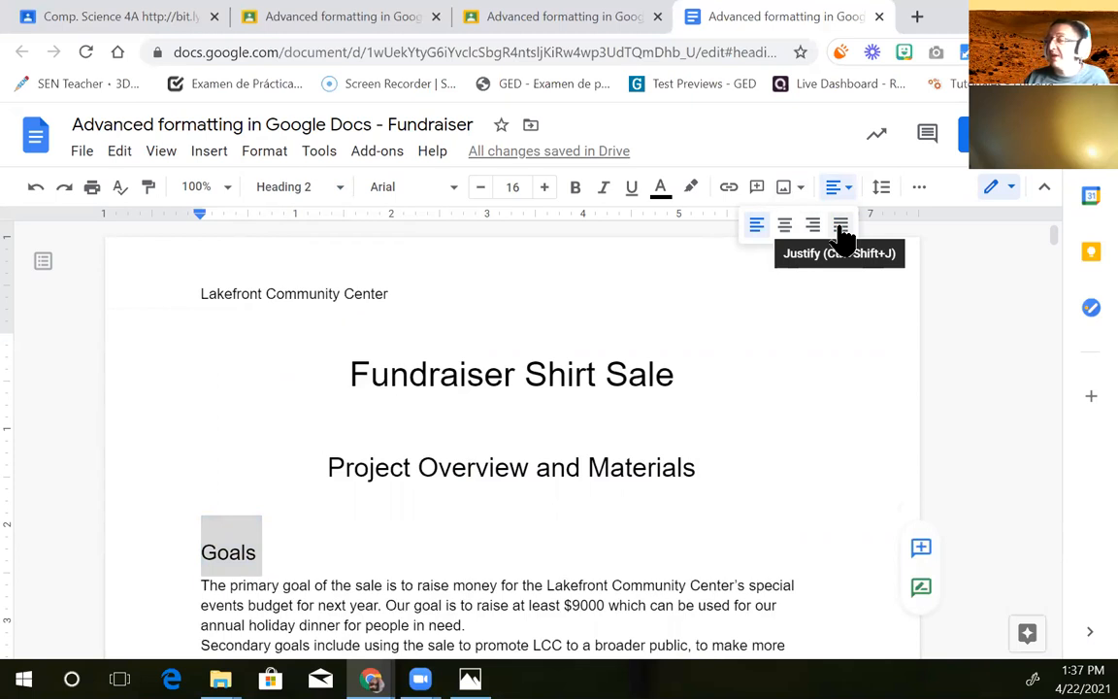
pyautogui.click(789, 233)
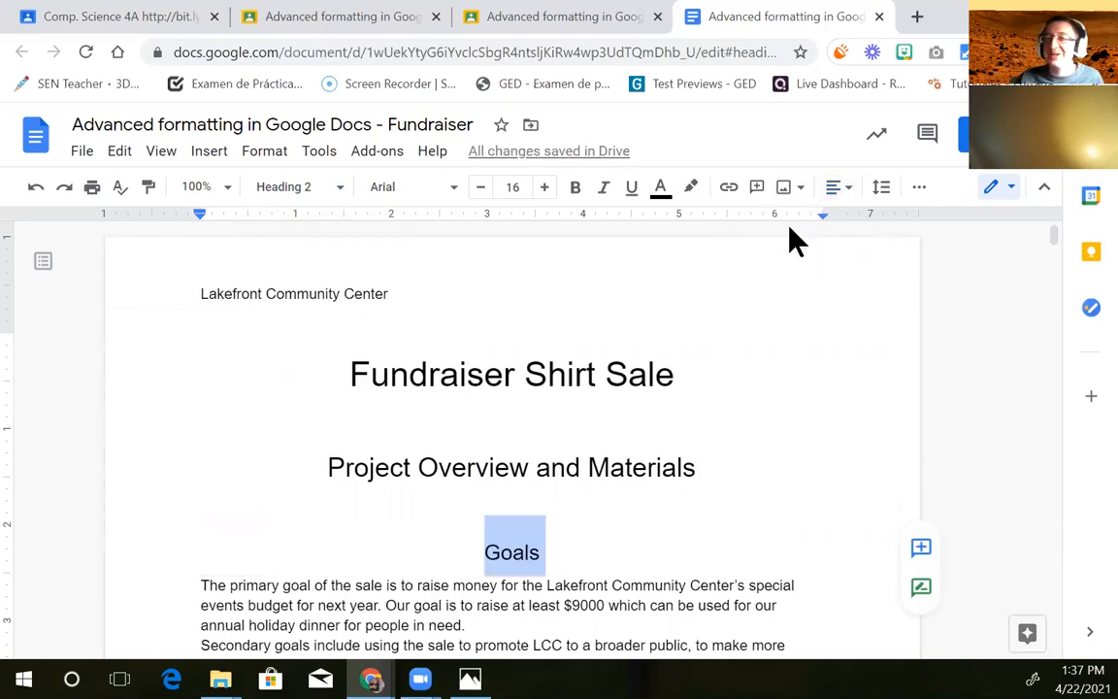
# Format the "Team Members" line above the bulleted list as a centered Heading 2
pyautogui.scroll(-4, 726, 368)
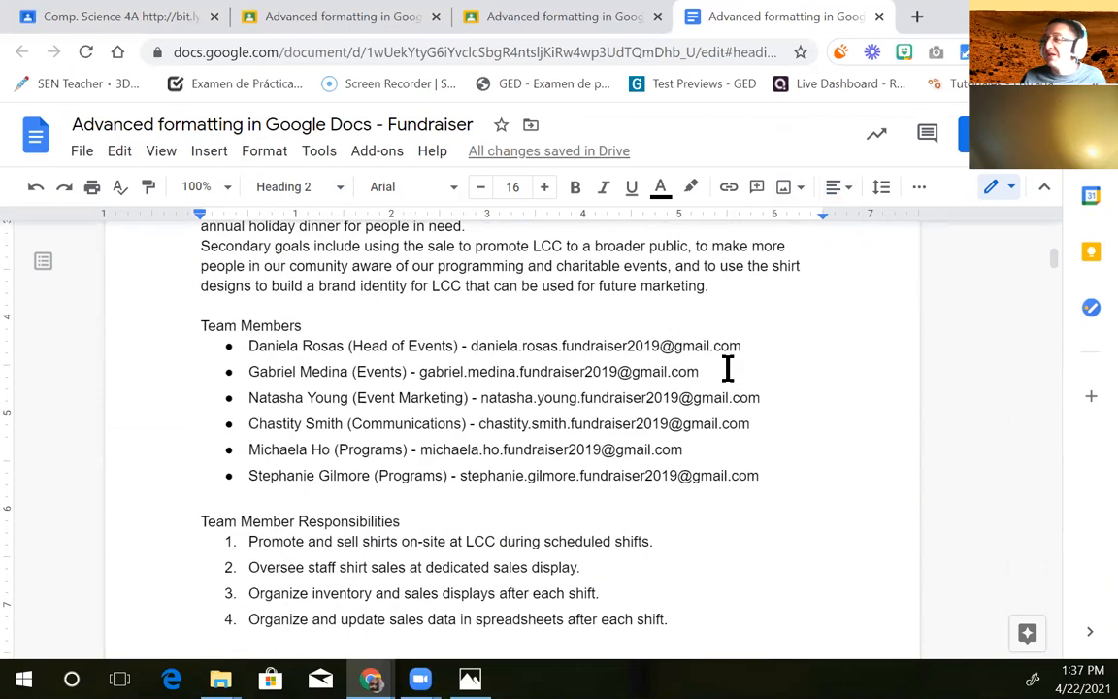
pyautogui.moveTo(303, 326); pyautogui.dragTo(195, 318)
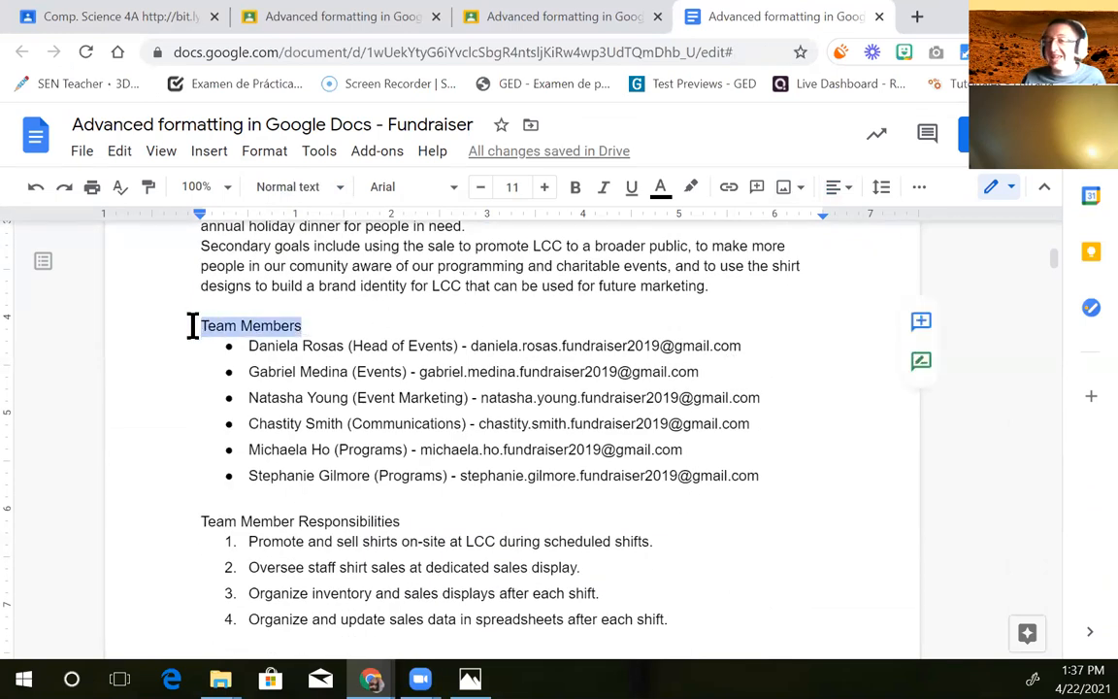
pyautogui.click(284, 192)
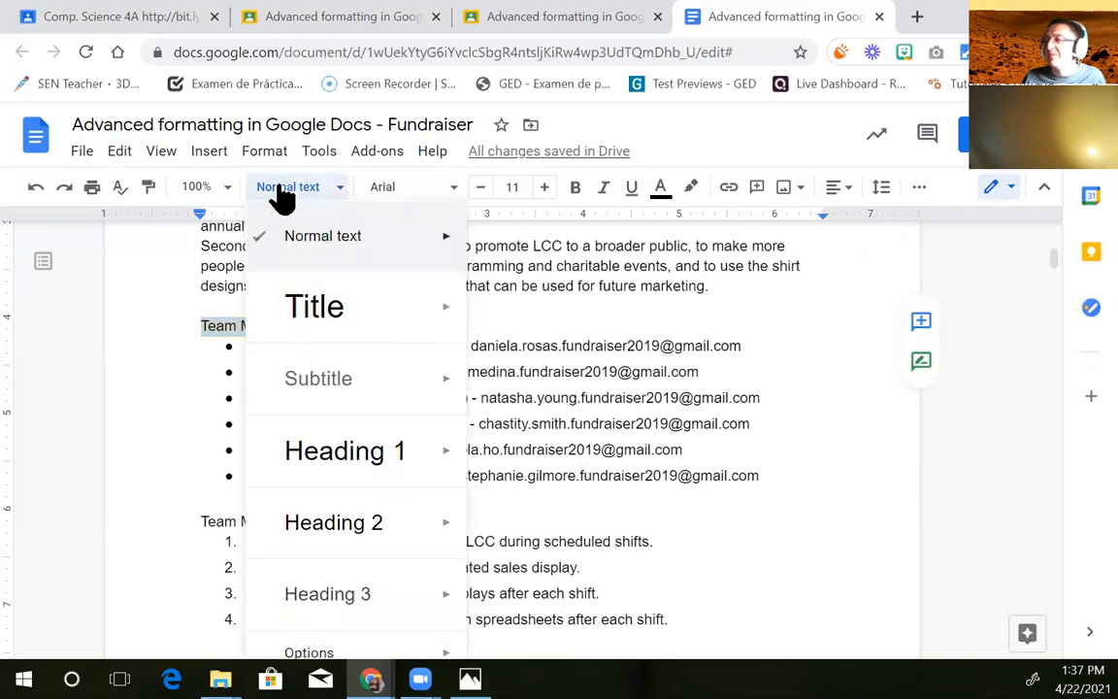
pyautogui.click(333, 524)
pyautogui.click(839, 186)
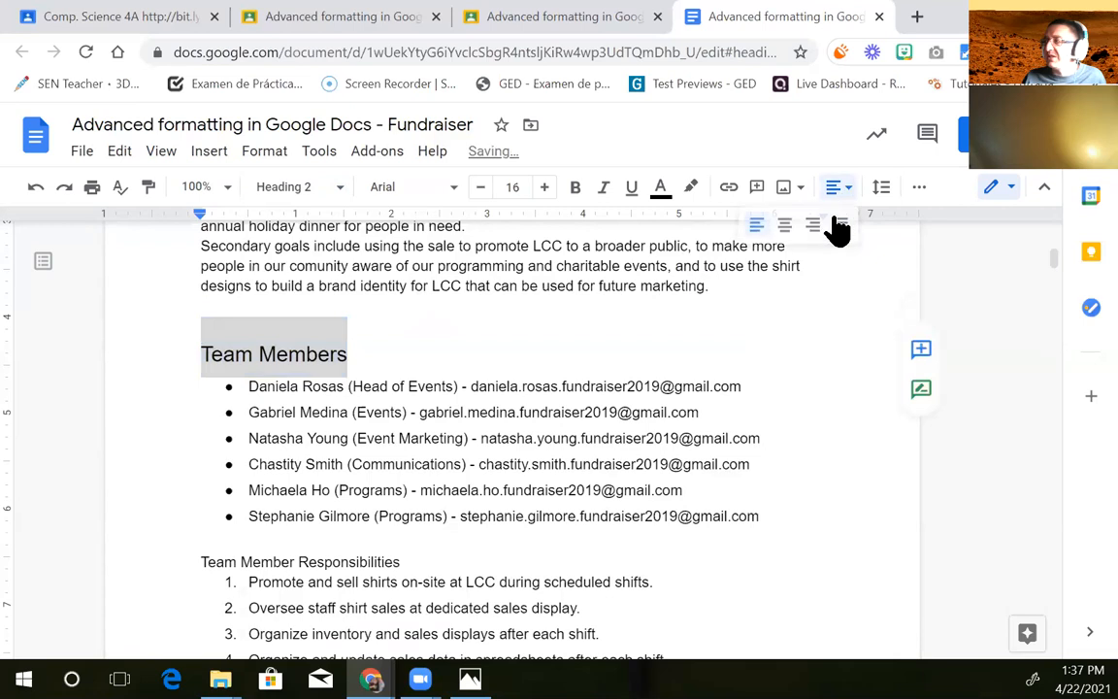
pyautogui.click(786, 227)
# Format the "Team Member Responsibilities" line above the numbered list as a centered Heading 2
pyautogui.moveTo(400, 562); pyautogui.dragTo(201, 562)
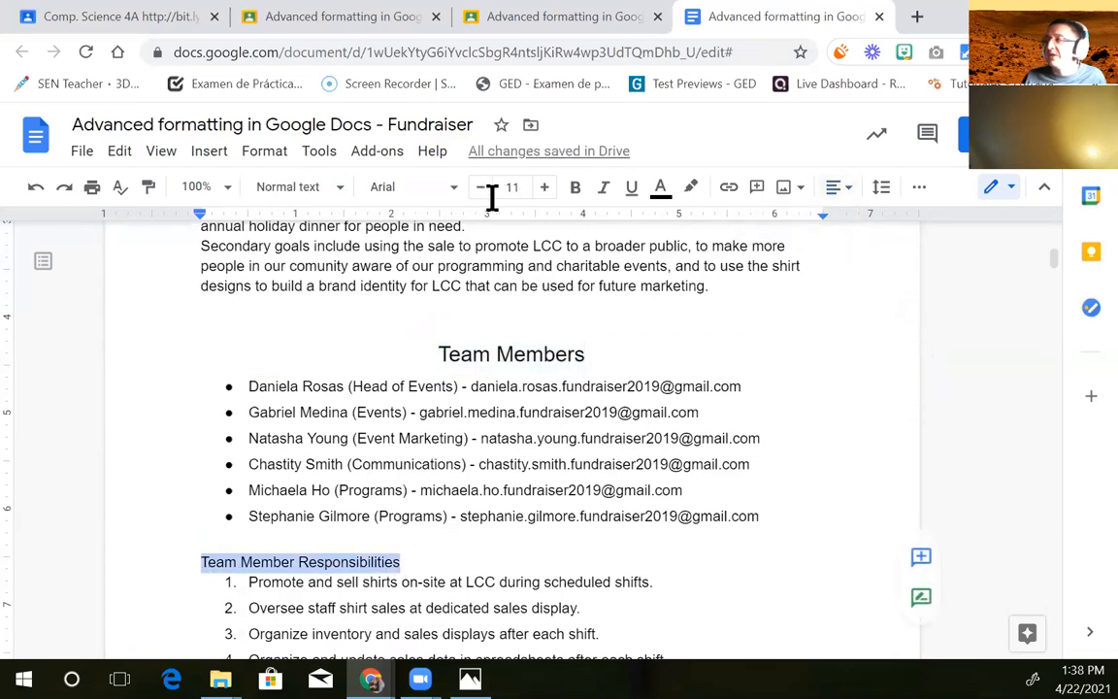
pyautogui.click(315, 187)
pyautogui.click(333, 525)
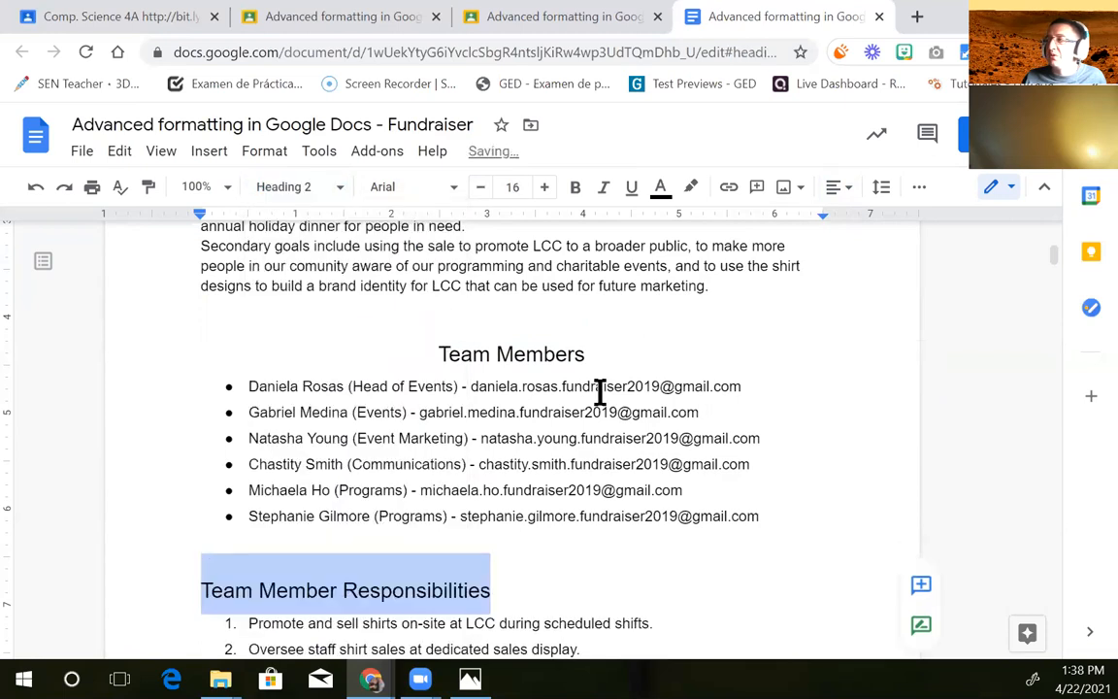
pyautogui.click(834, 190)
pyautogui.click(784, 231)
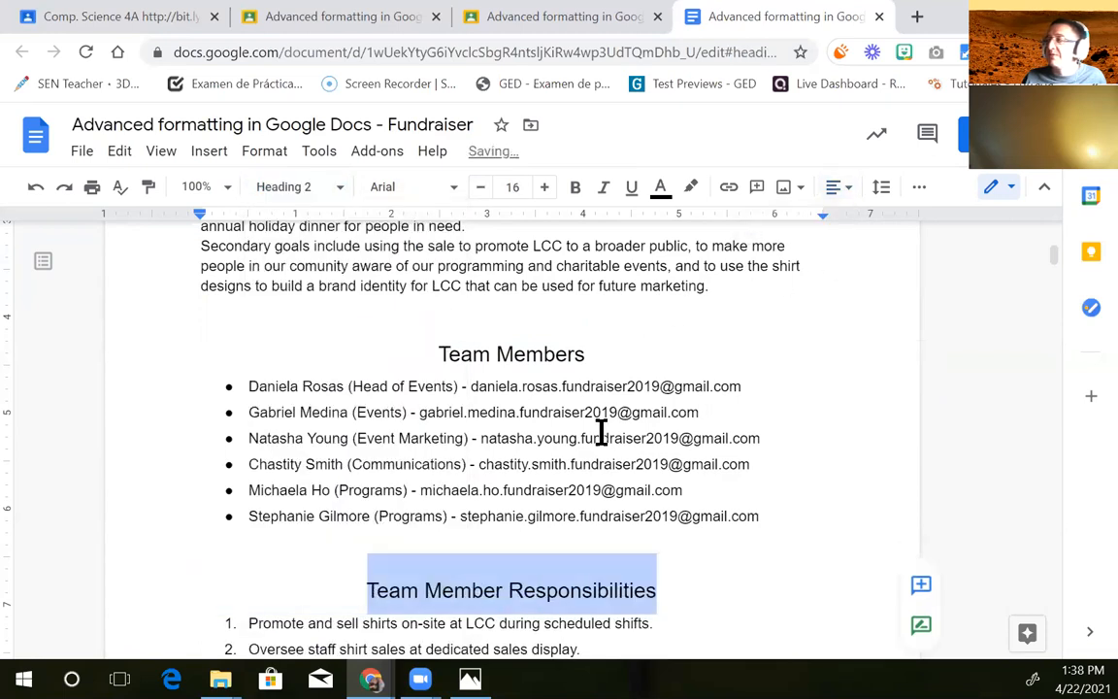
# Apply the Heading 1 style to the "Calendar" line, center it and clear the selection
pyautogui.scroll(-2, 596, 434)
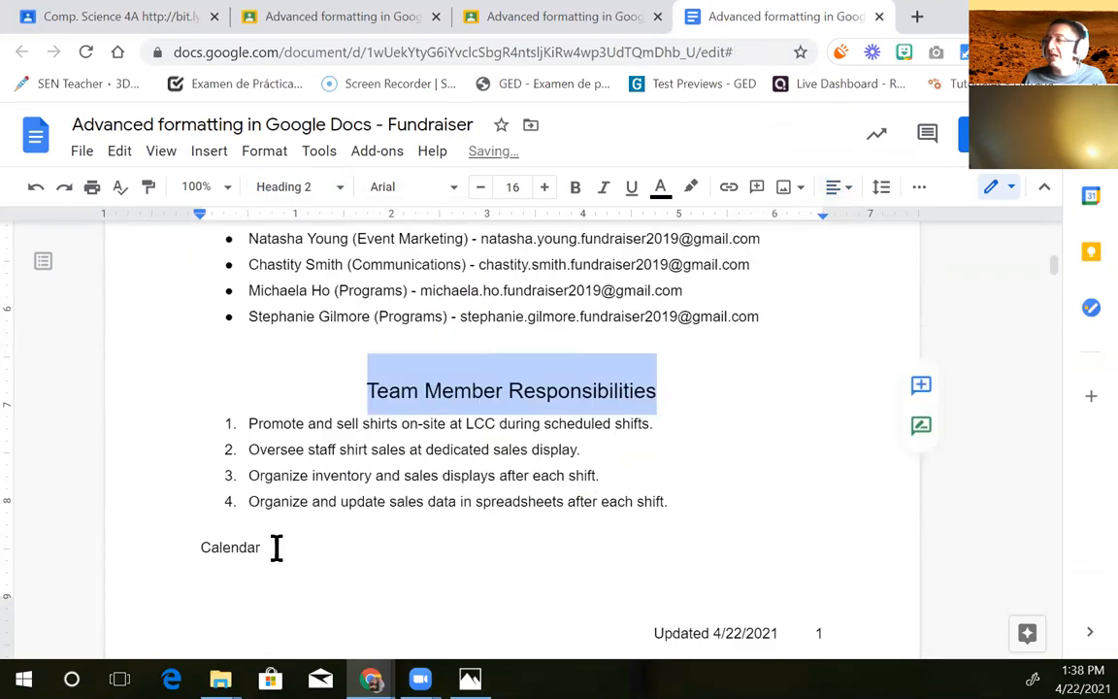
pyautogui.moveTo(276, 548); pyautogui.dragTo(184, 549)
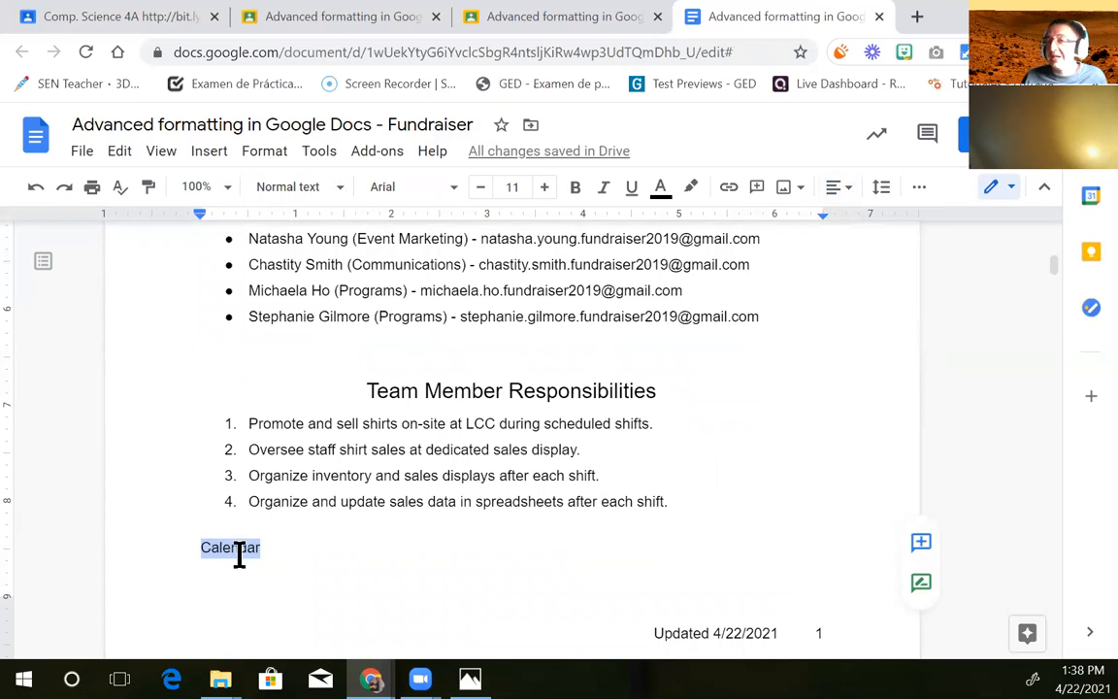
pyautogui.scroll(-4, 227, 558)
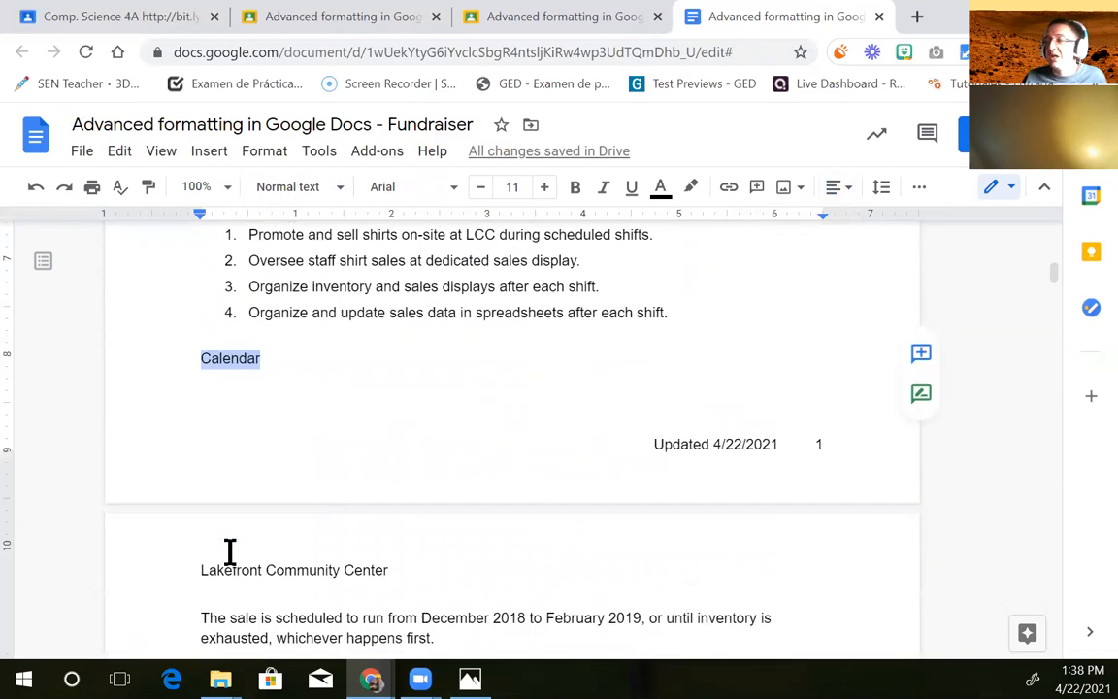
pyautogui.scroll(3, 231, 548)
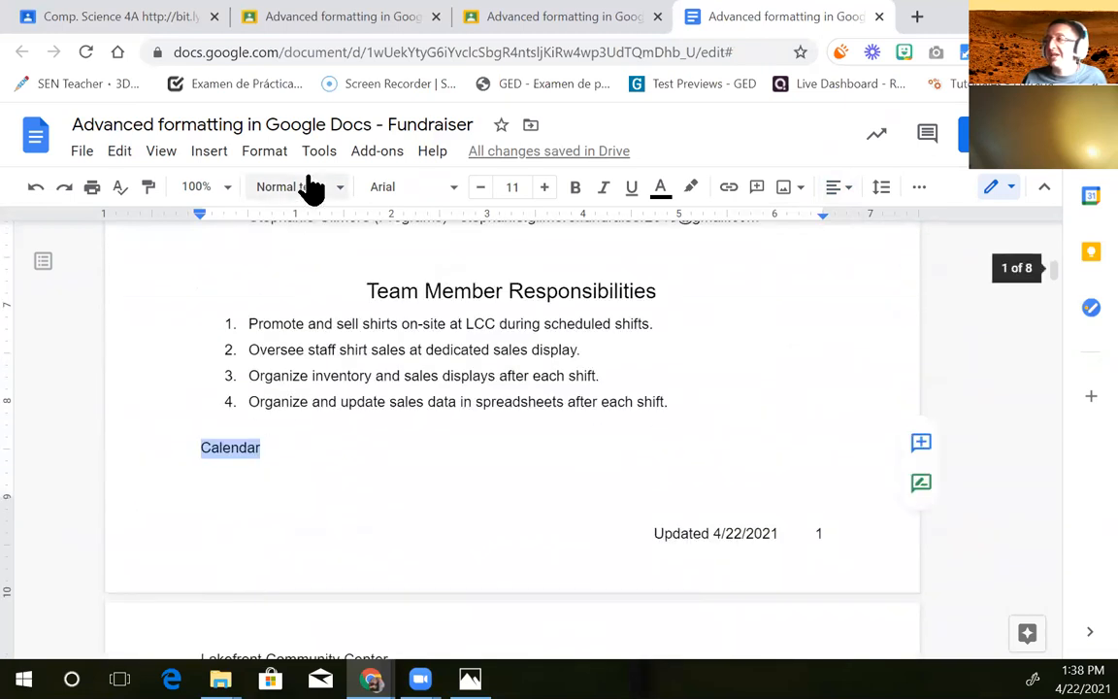
pyautogui.click(305, 186)
pyautogui.click(294, 454)
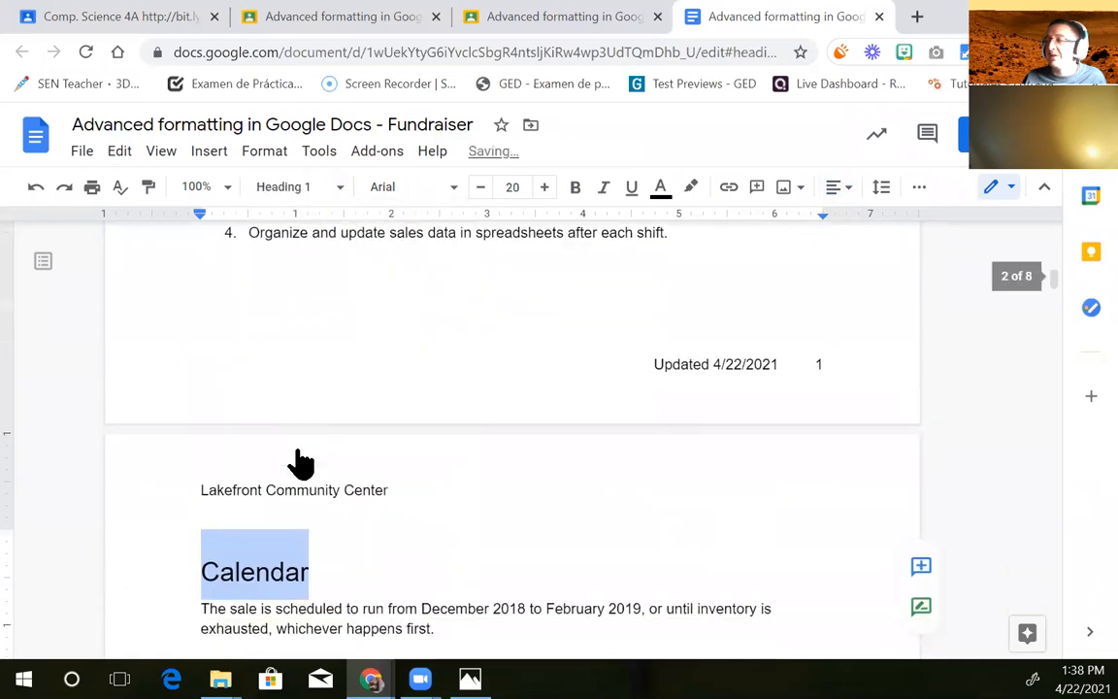
pyautogui.click(366, 563)
pyautogui.moveTo(329, 568); pyautogui.dragTo(190, 567)
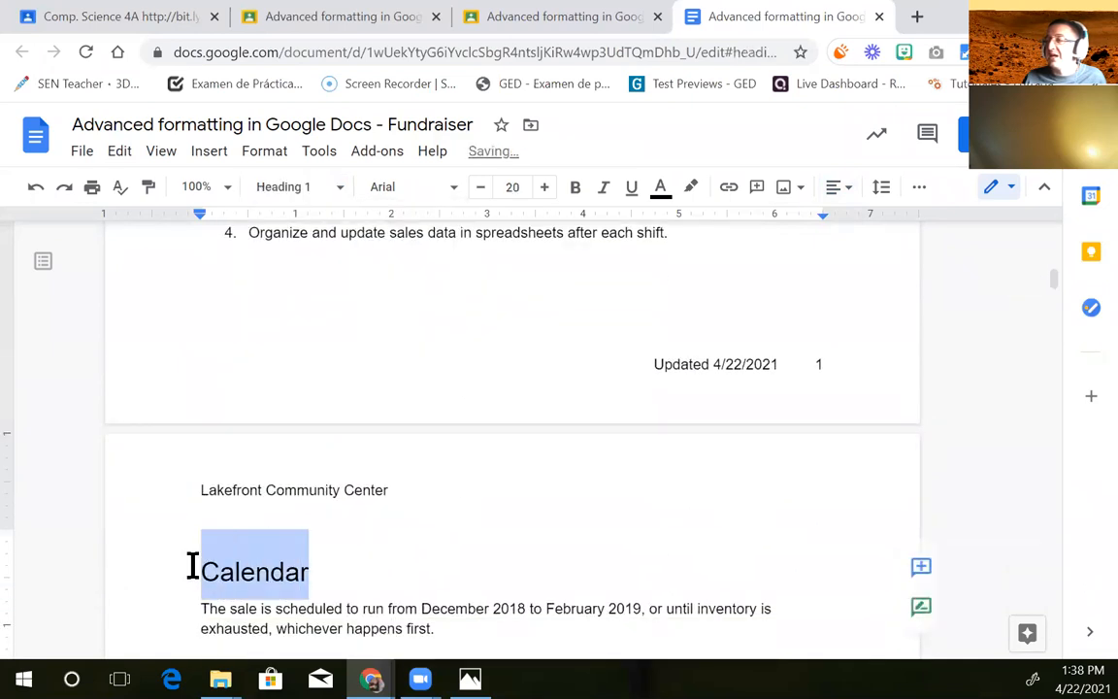
pyautogui.click(838, 191)
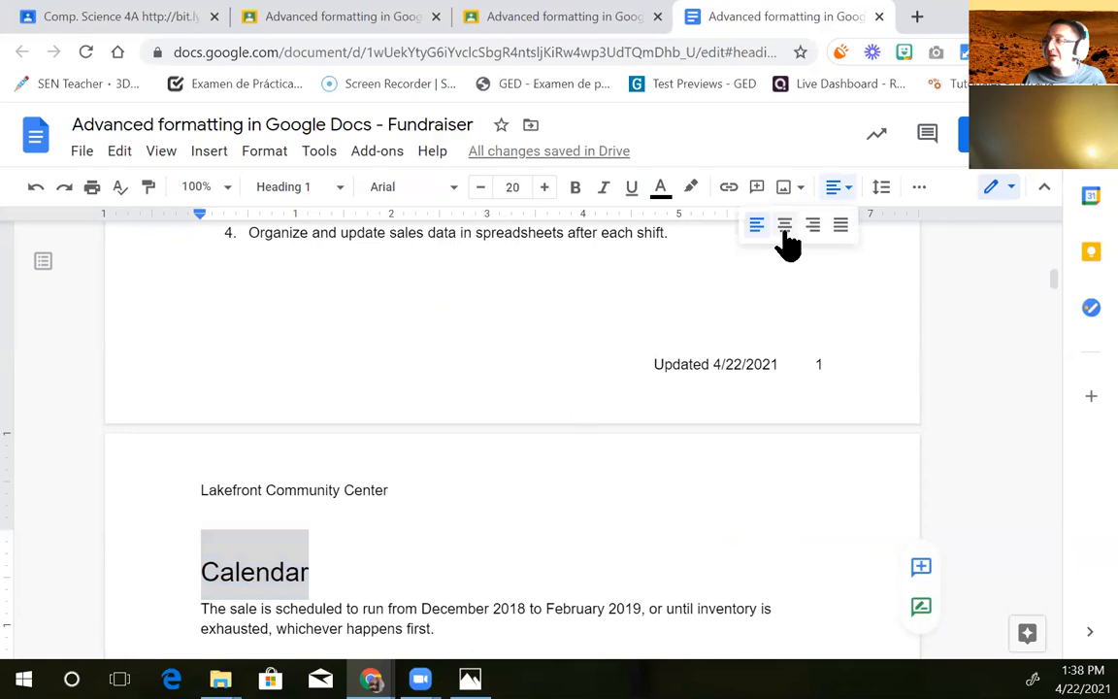
pyautogui.click(785, 227)
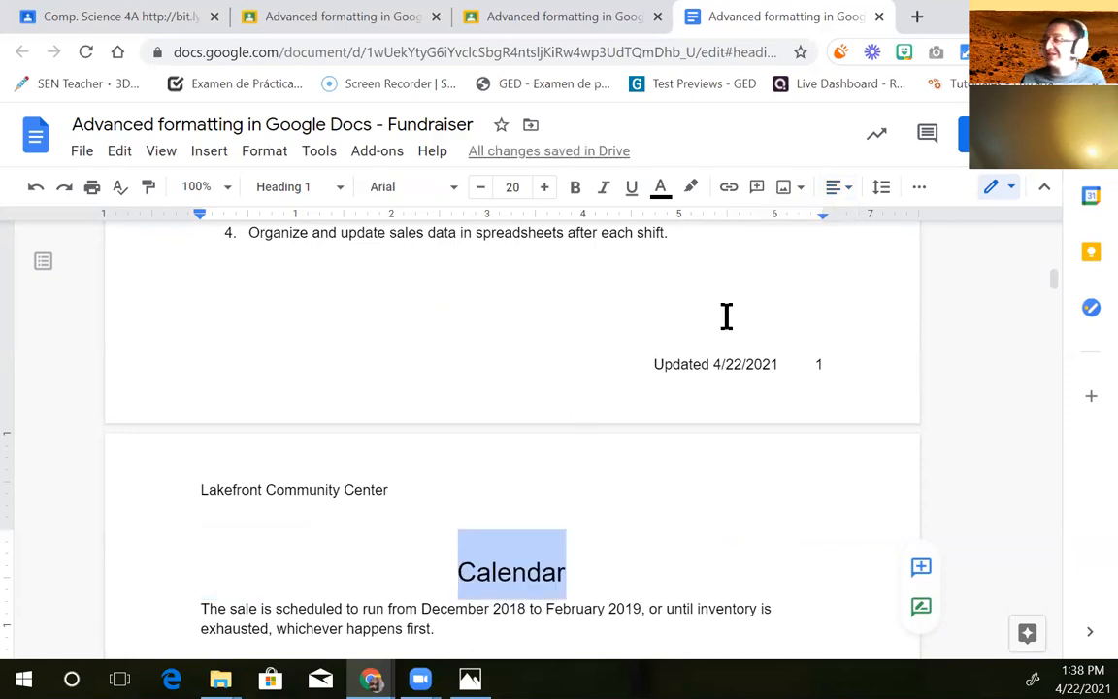
pyautogui.click(641, 563)
# Apply the Heading 1 style to the "Flyers" line above "Promotional Flyer #1"
pyautogui.scroll(10, 640, 562)
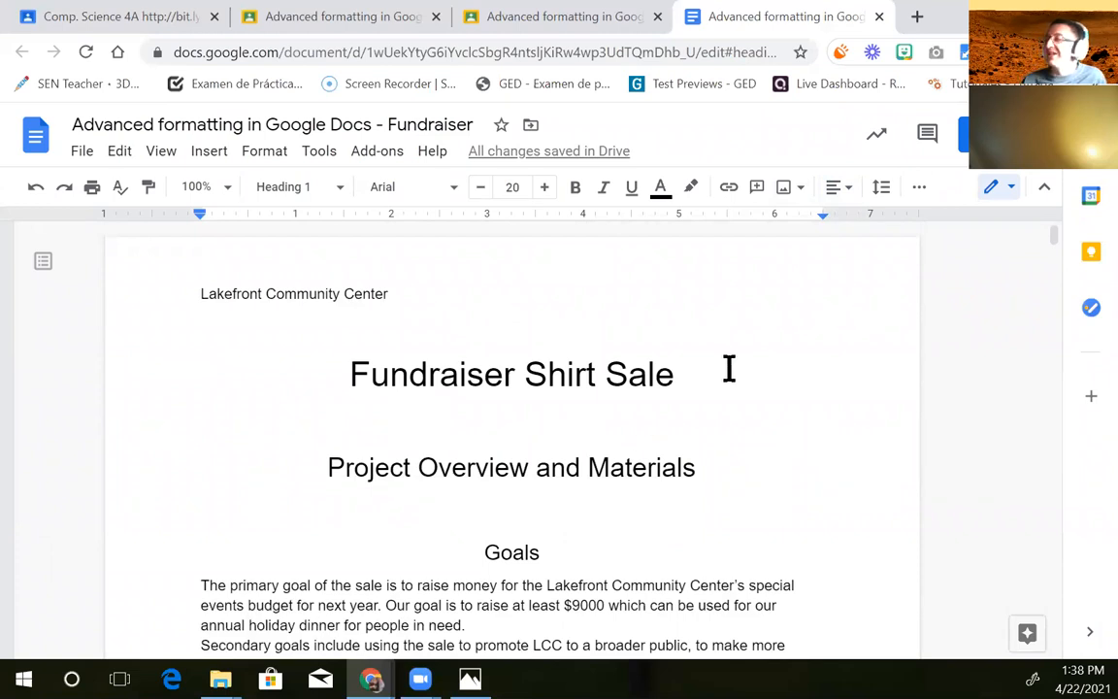
pyautogui.scroll(-8, 728, 368)
pyautogui.scroll(-10, 667, 370)
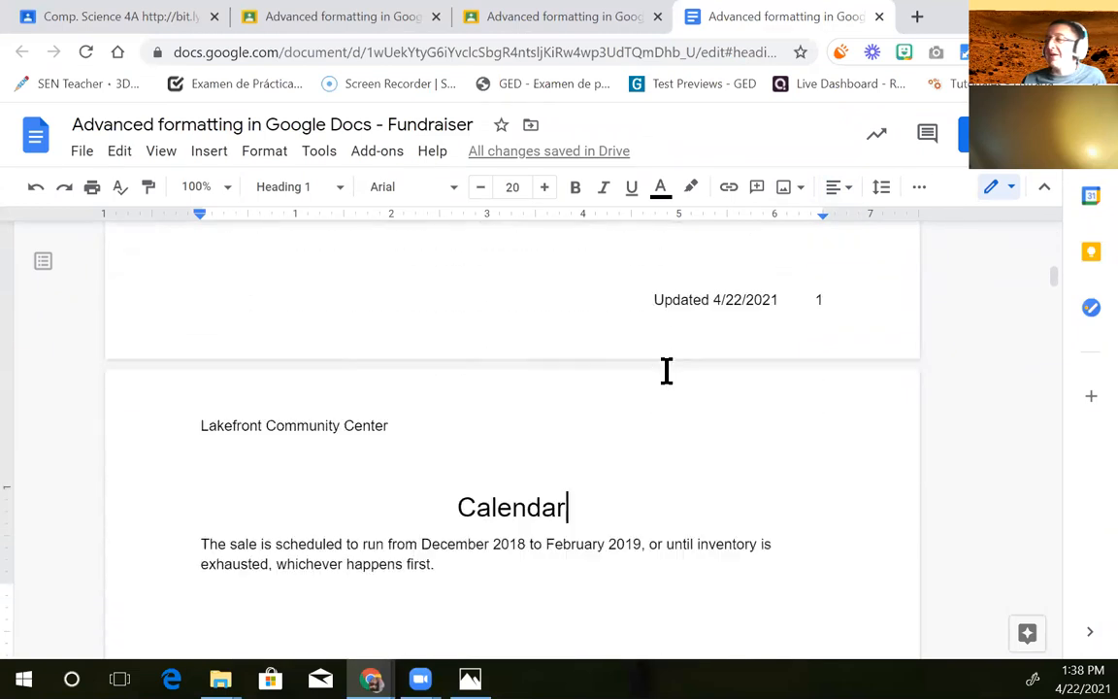
pyautogui.scroll(-10, 666, 369)
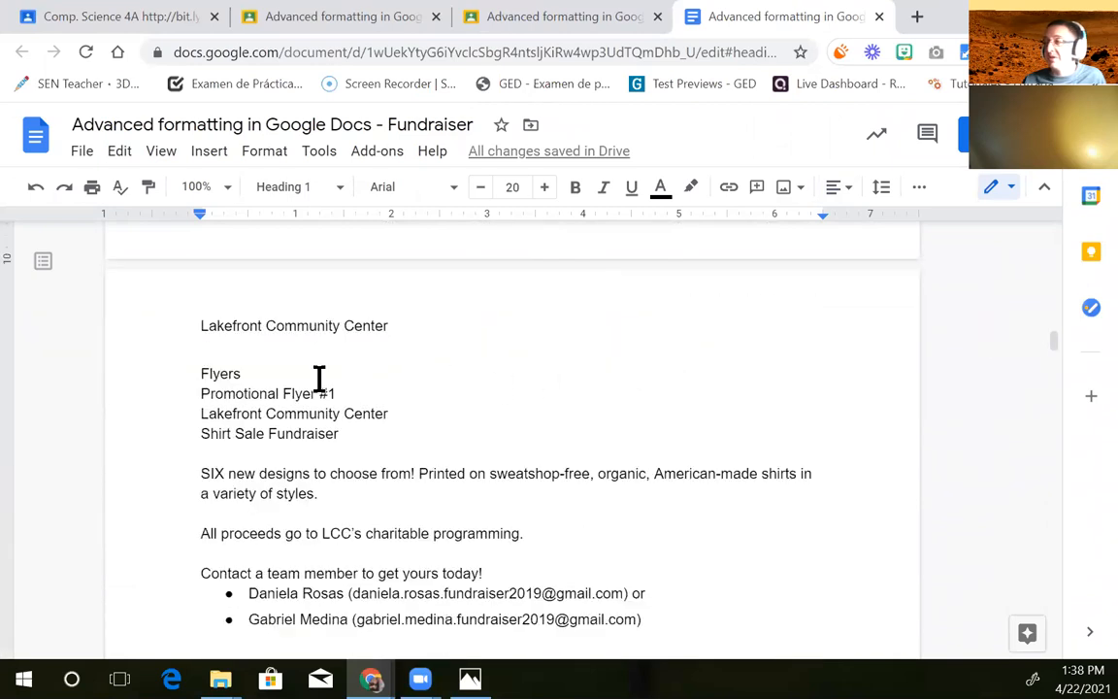
pyautogui.moveTo(274, 375); pyautogui.dragTo(203, 373)
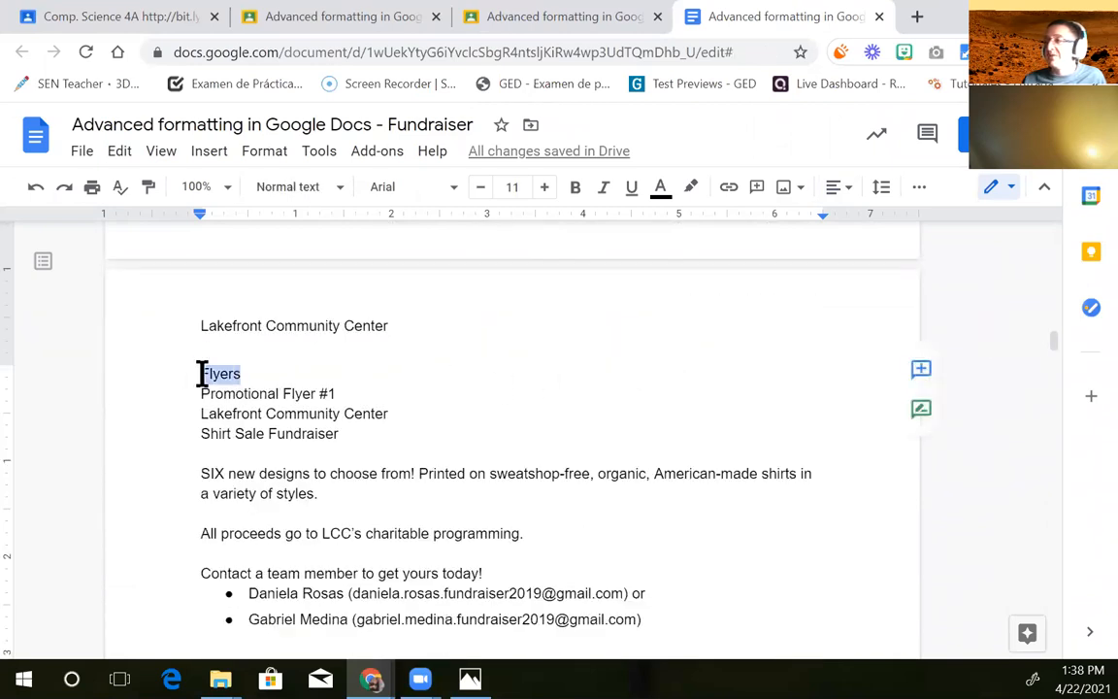
pyautogui.click(294, 190)
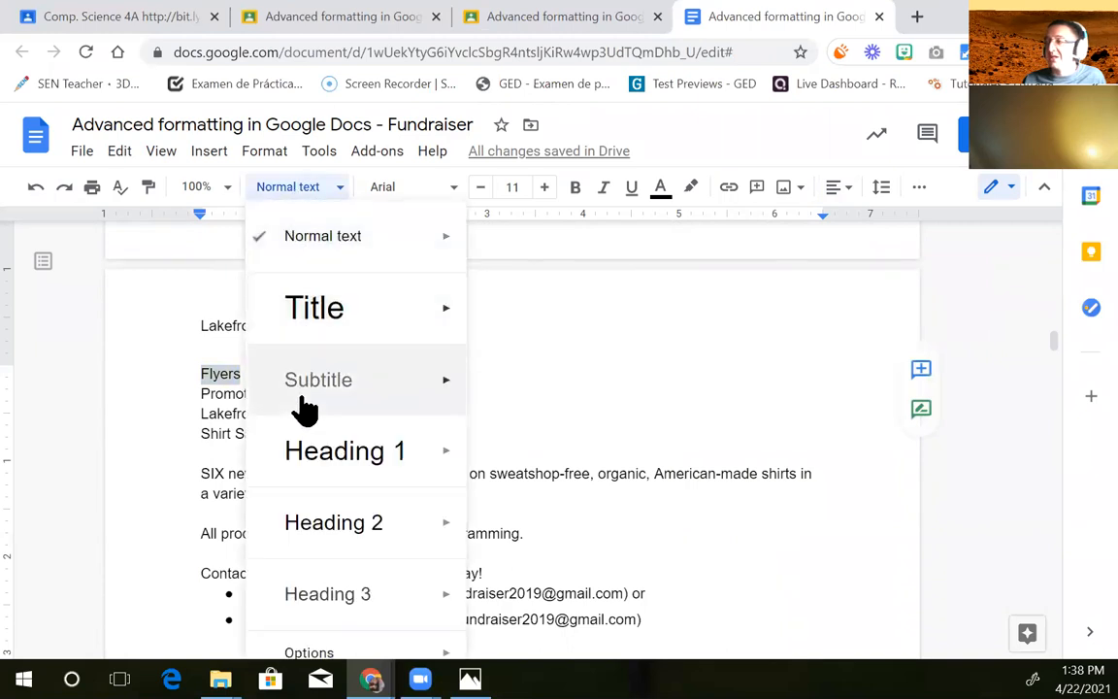
pyautogui.click(329, 456)
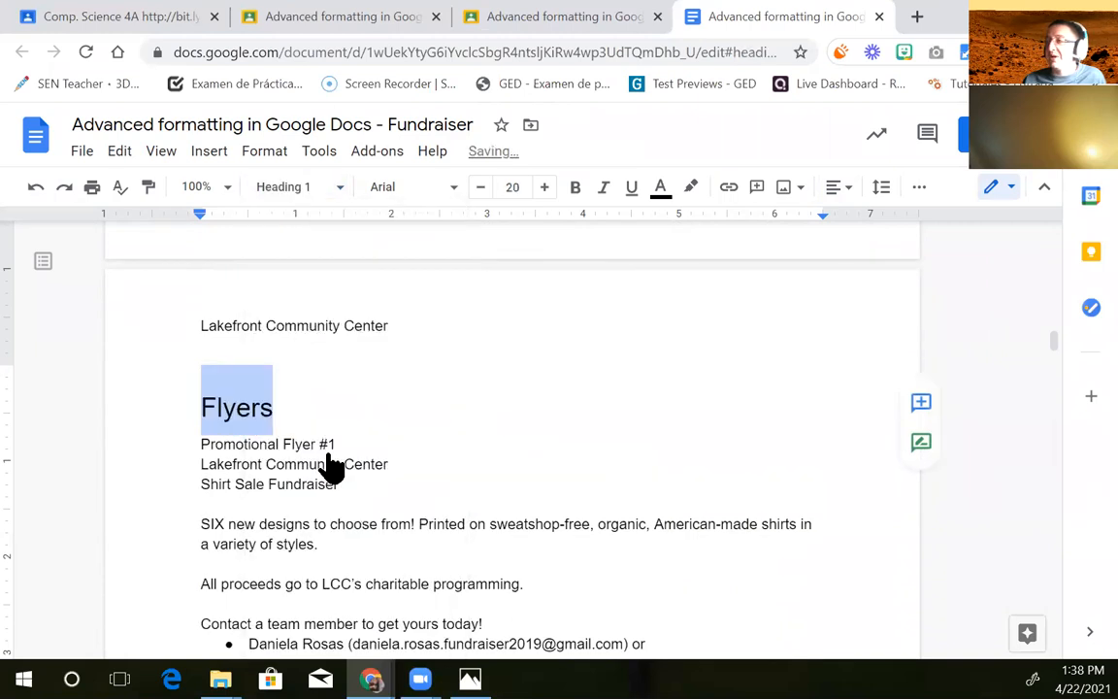
# Center the "Flyers" heading and format the "Promotional Flyer #1" line below it as a centered Heading 2
pyautogui.click(834, 189)
pyautogui.click(785, 226)
pyautogui.click(349, 444)
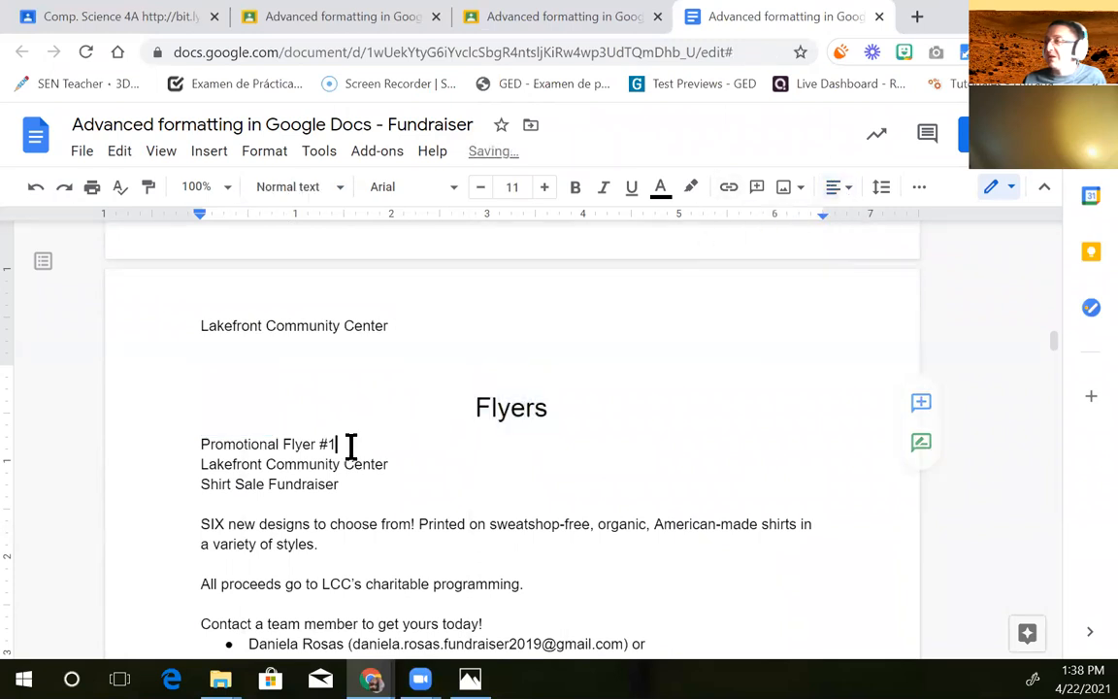
pyautogui.keyDown('shift'); pyautogui.click(182, 439); pyautogui.keyUp('shift')
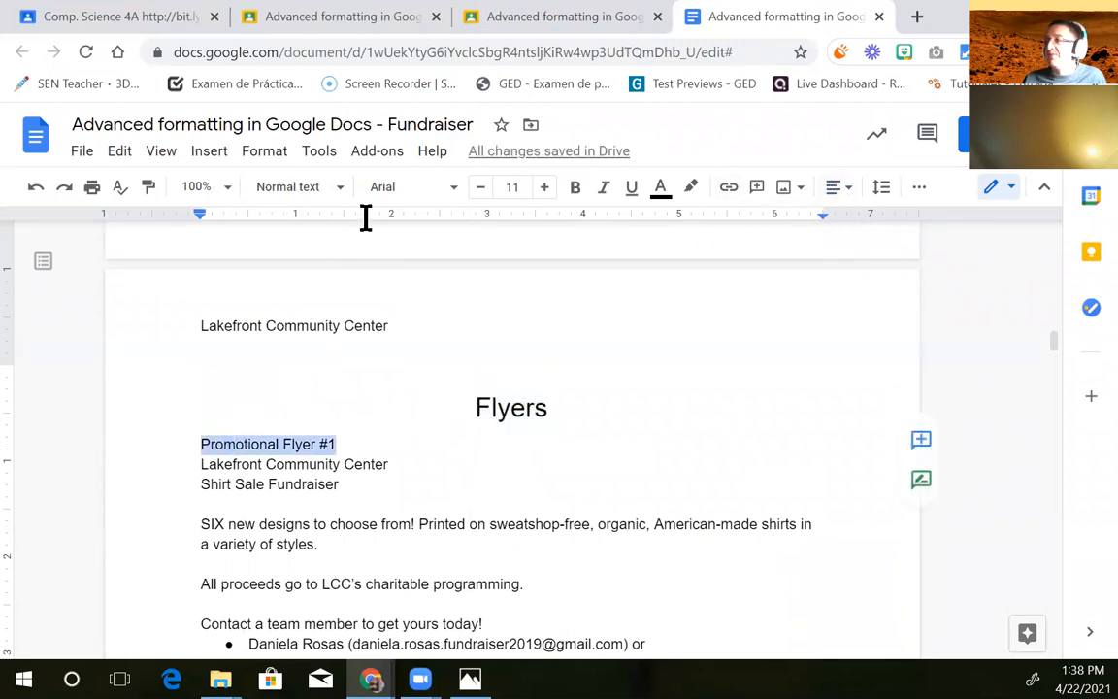
pyautogui.click(302, 195)
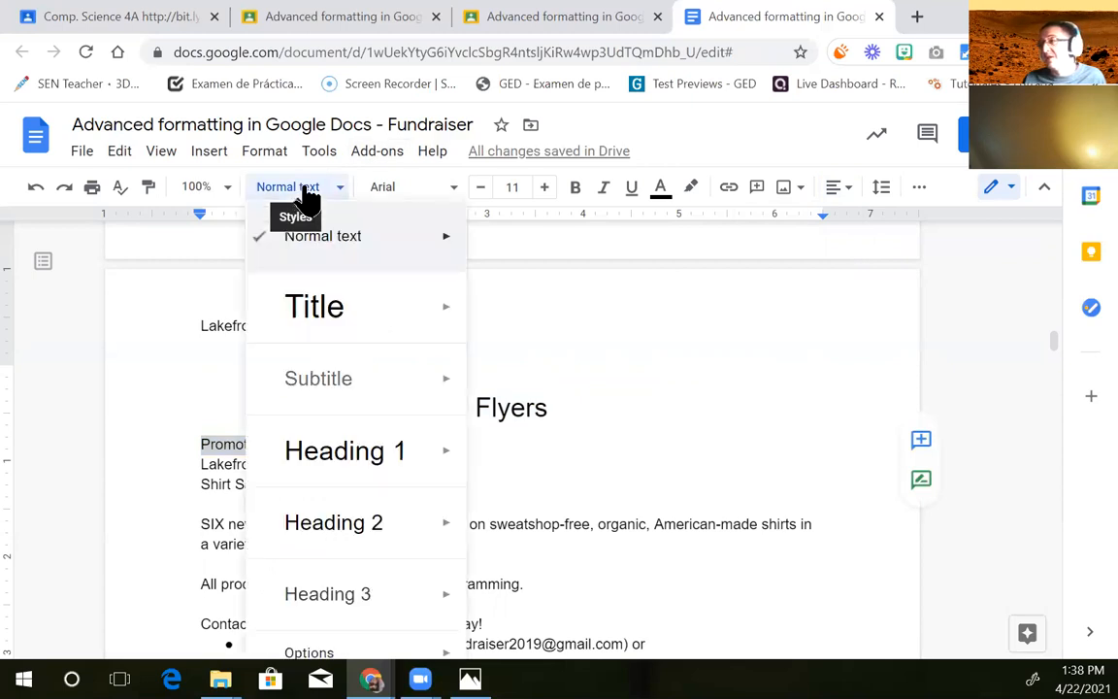
pyautogui.click(306, 533)
pyautogui.click(839, 191)
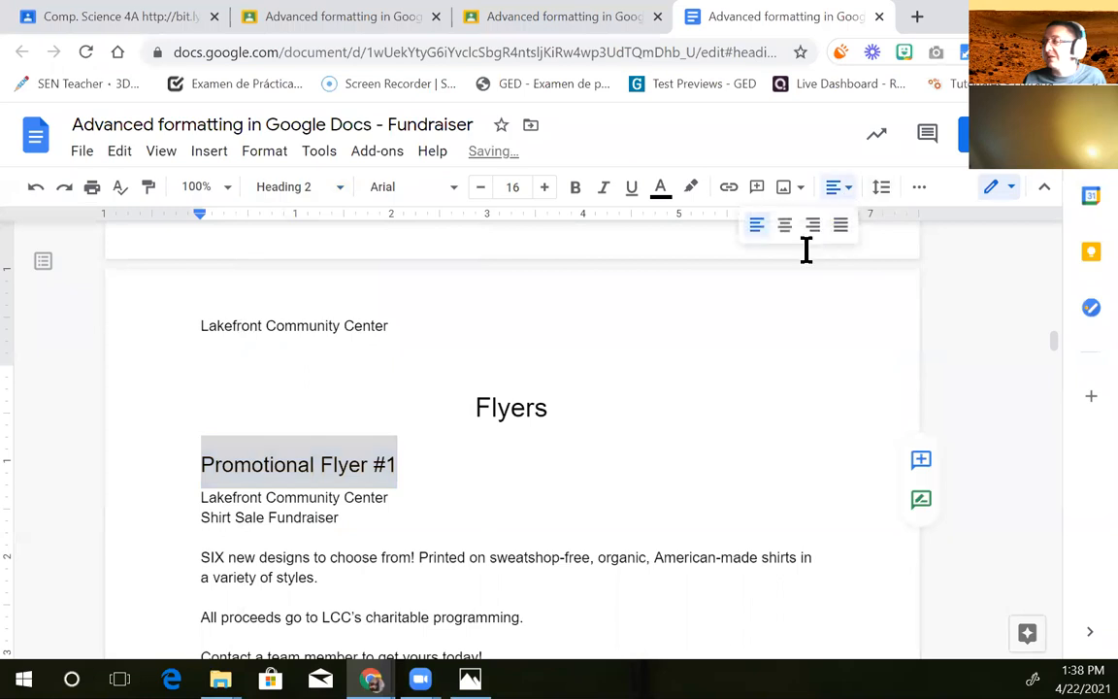
pyautogui.click(786, 225)
pyautogui.scroll(-3, 419, 379)
pyautogui.scroll(1, 421, 377)
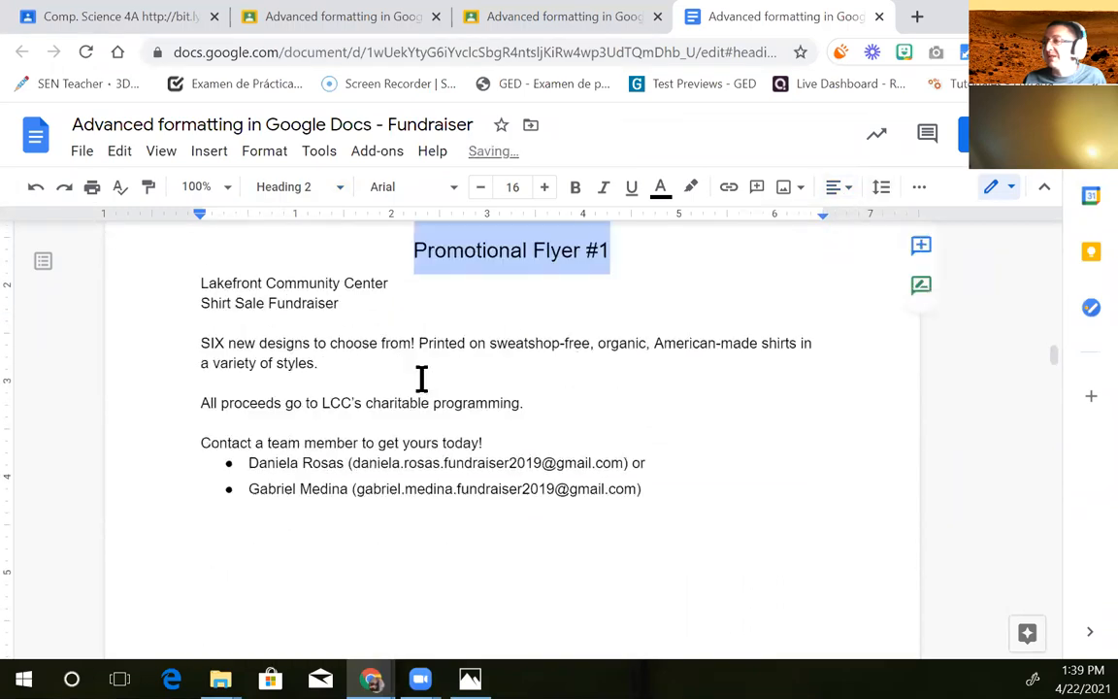
pyautogui.click(205, 339)
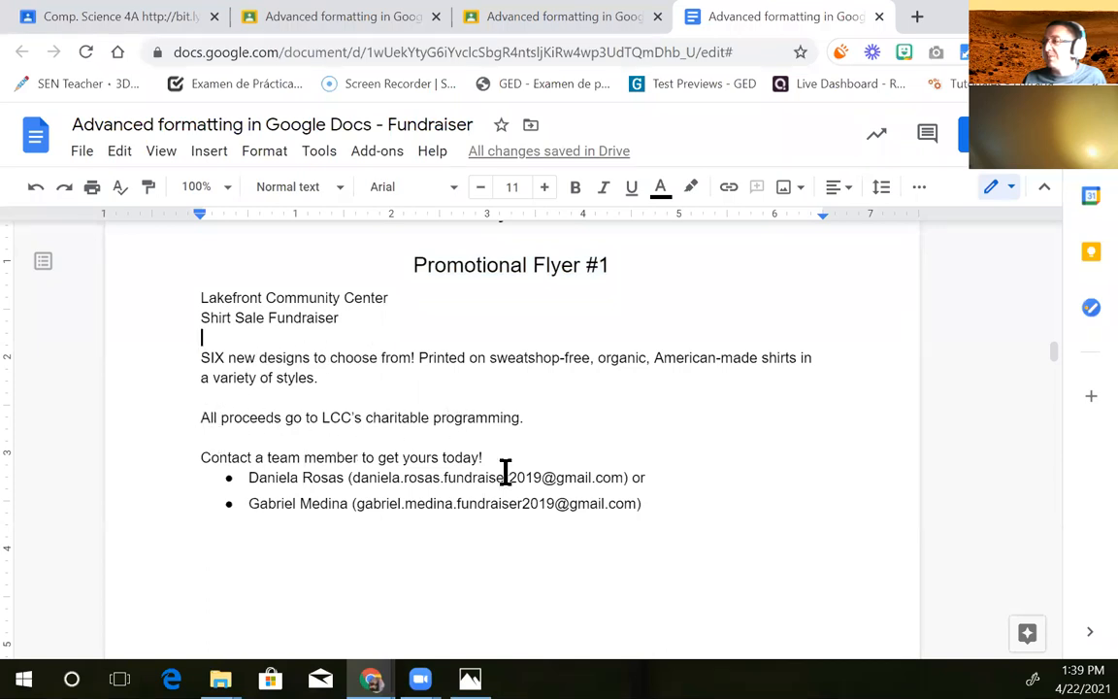
# Format the "Promotional Flyer #2" line as a centered Heading 2 and clear the selection
pyautogui.scroll(1, 702, 508)
pyautogui.scroll(-3, 702, 508)
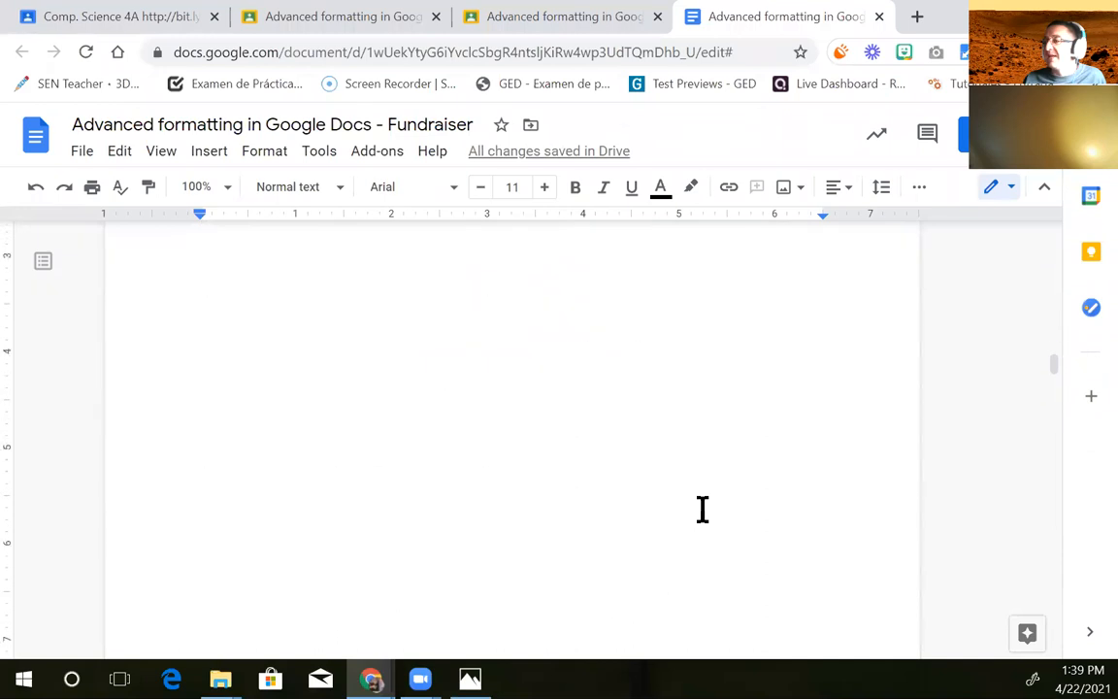
pyautogui.scroll(-6, 701, 509)
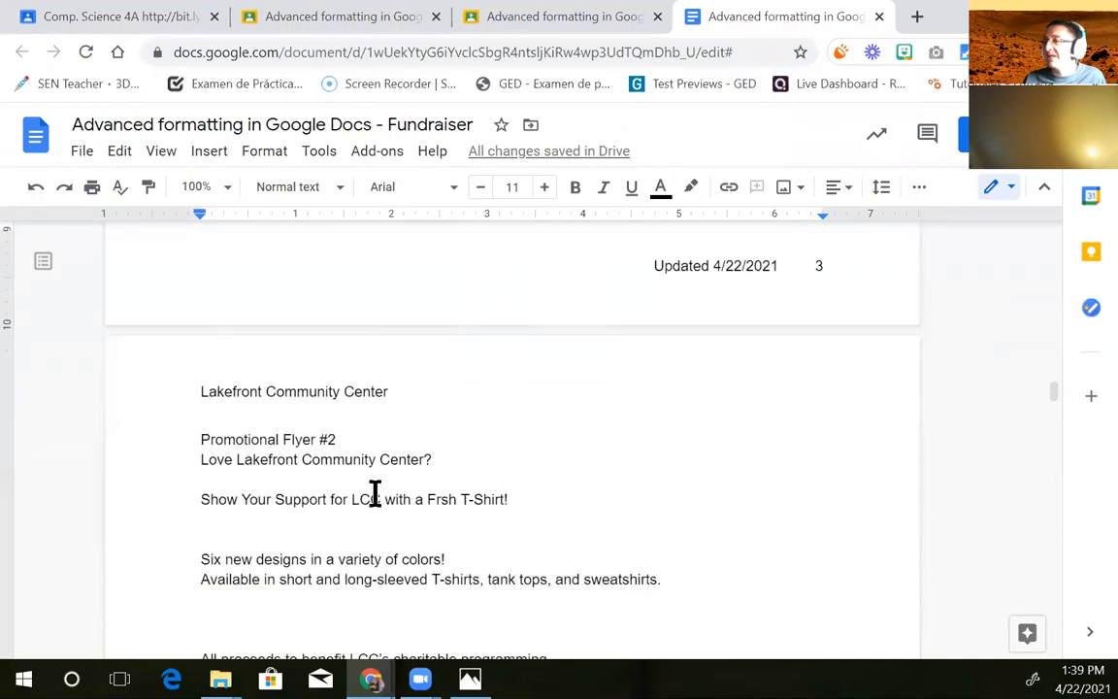
pyautogui.moveTo(347, 438); pyautogui.dragTo(205, 444)
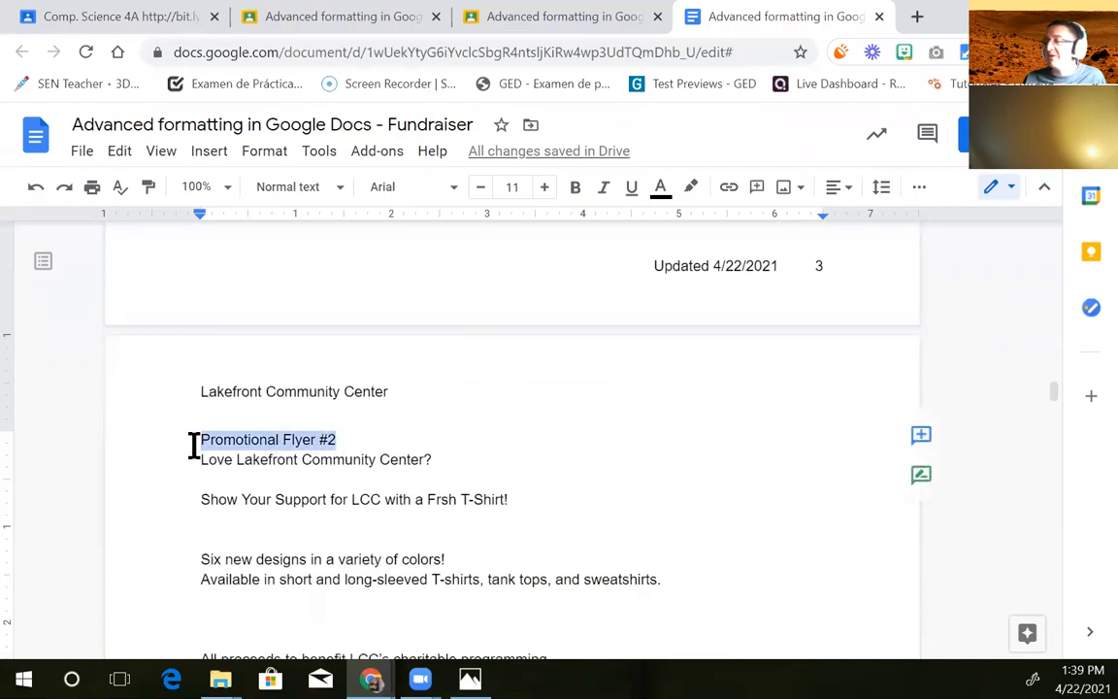
pyautogui.click(211, 155)
pyautogui.click(202, 159)
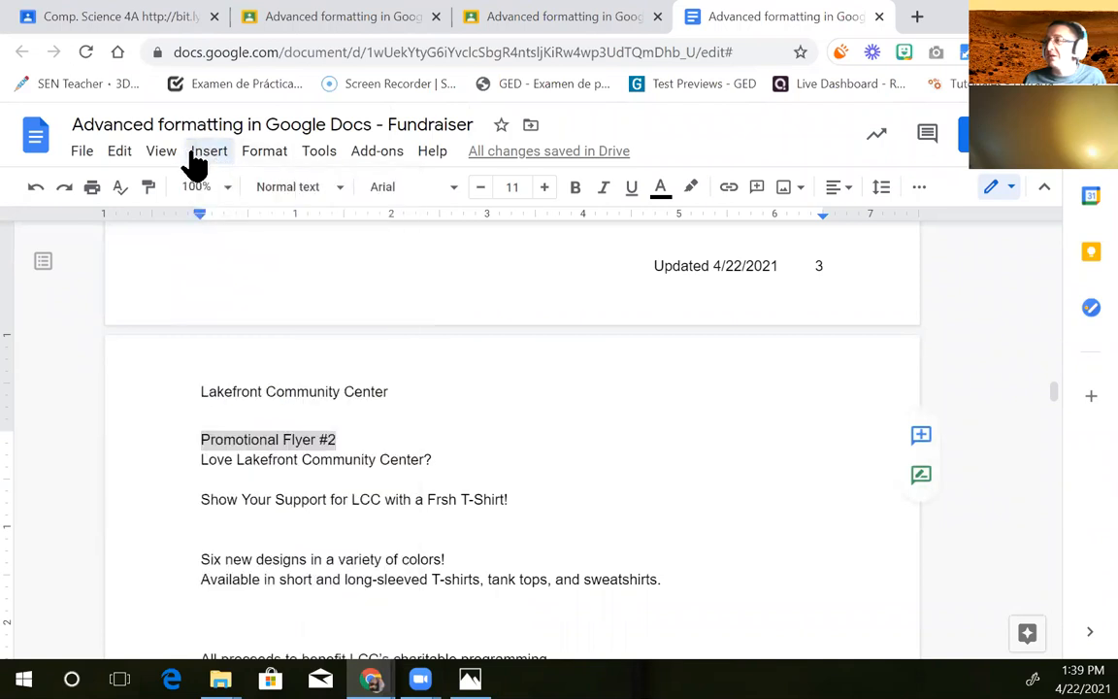
pyautogui.click(288, 199)
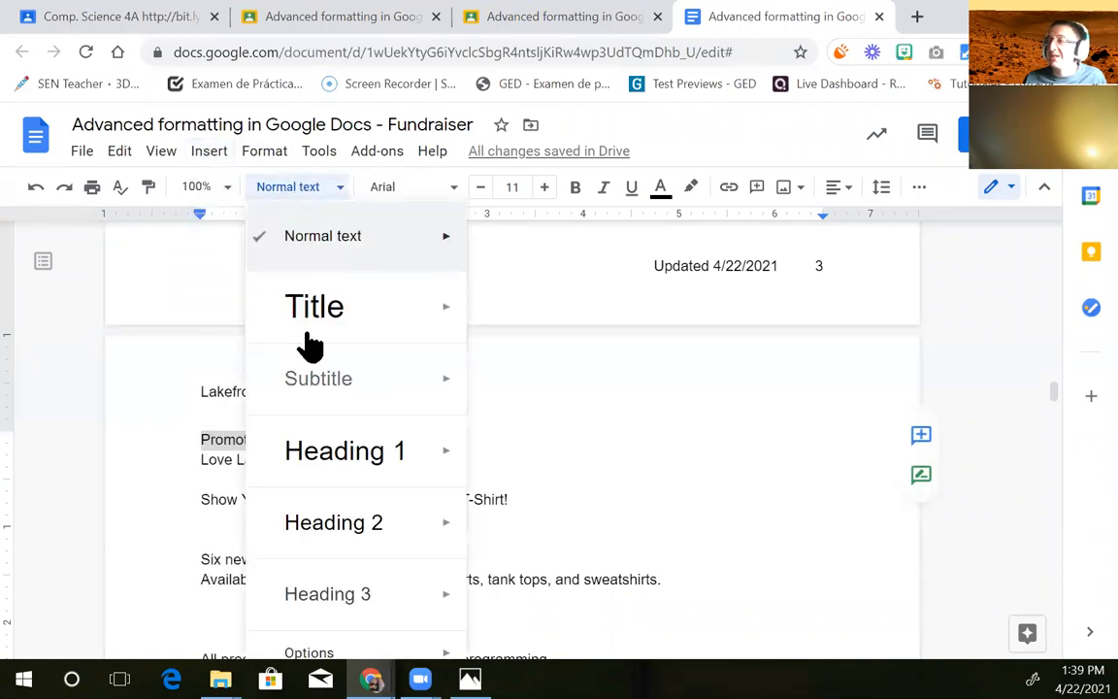
pyautogui.click(316, 534)
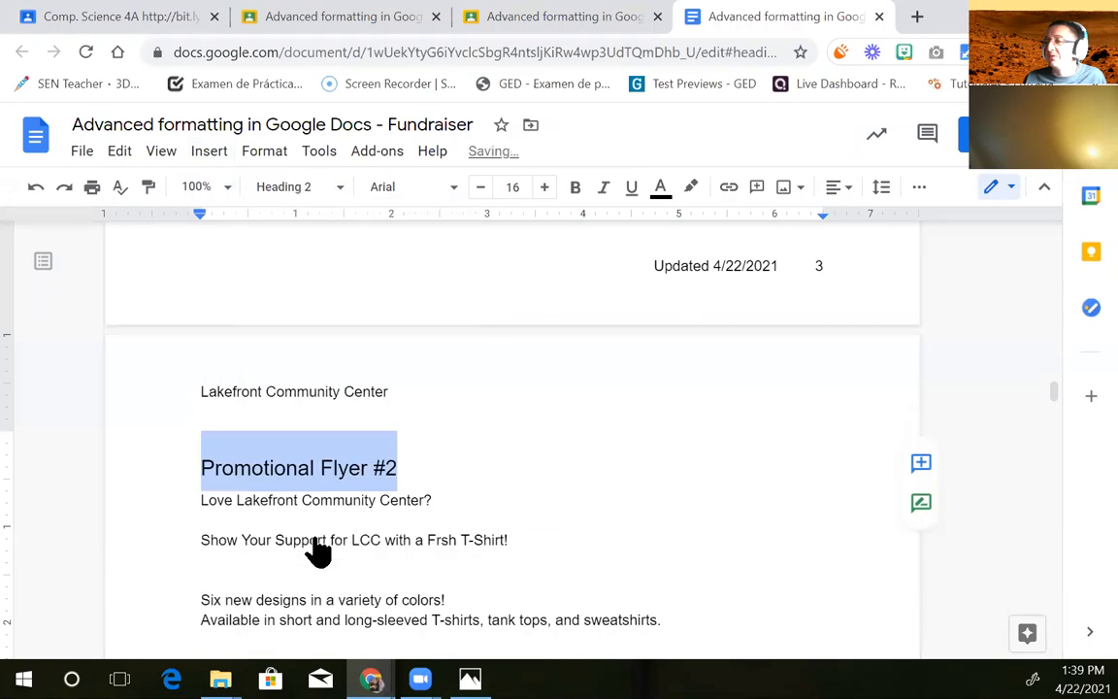
pyautogui.click(832, 186)
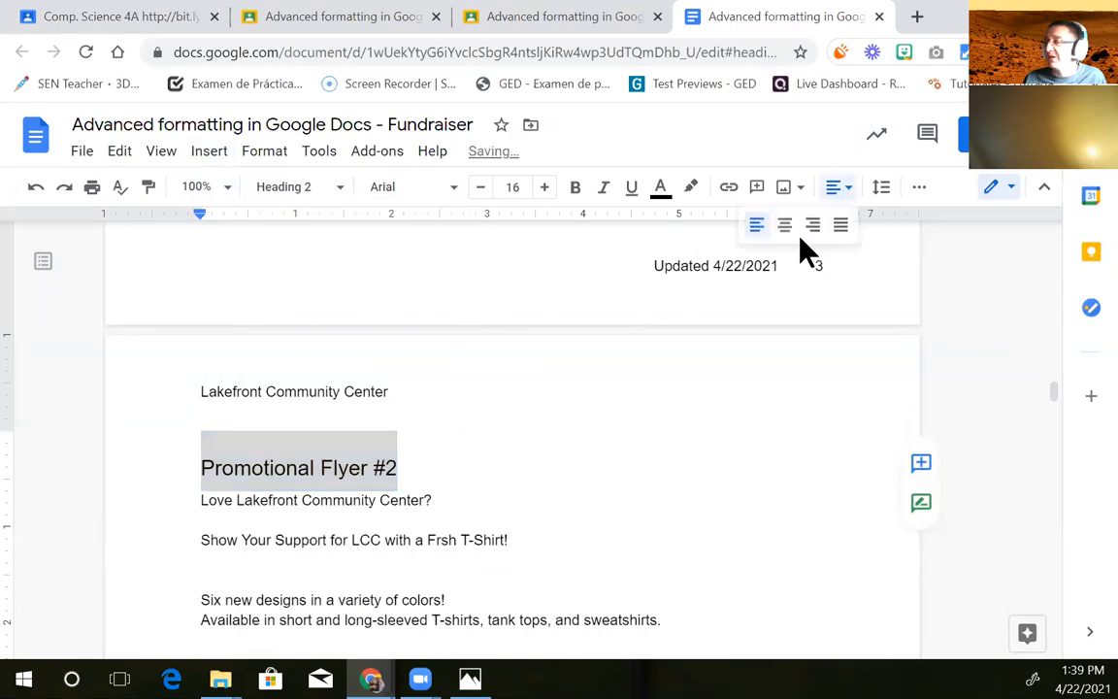
pyautogui.click(786, 225)
pyautogui.click(486, 533)
# Apply the Heading 1 style to the "Shirt Sale Inventory" line, center it and clear the selection
pyautogui.scroll(-4, 483, 524)
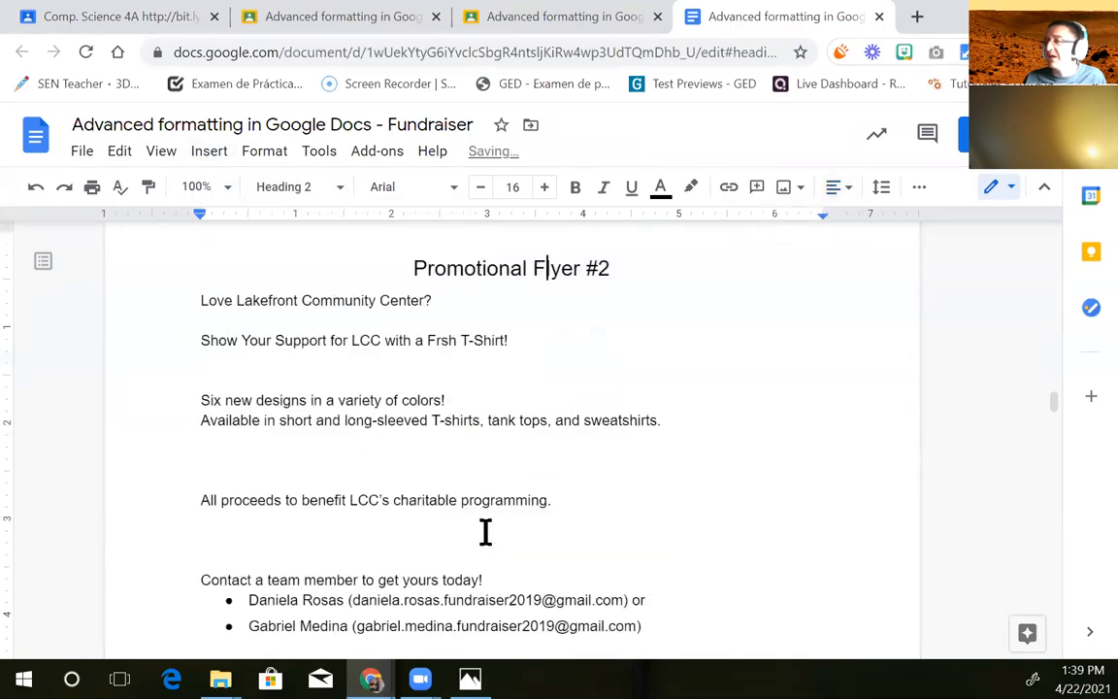
pyautogui.scroll(-8, 481, 521)
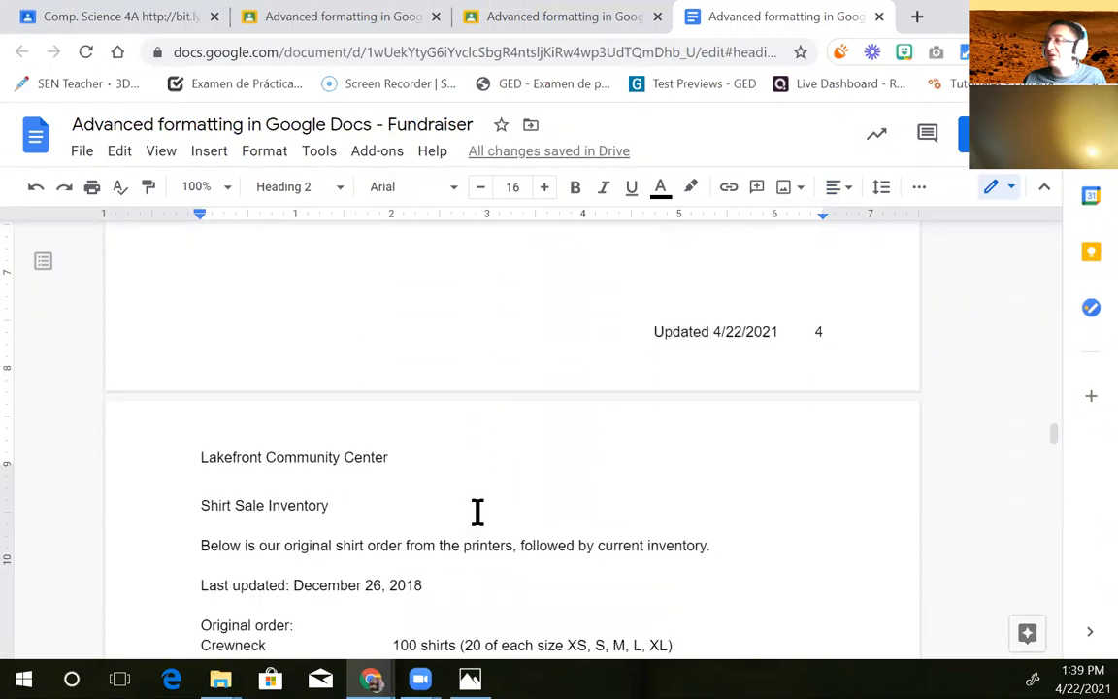
pyautogui.moveTo(202, 303); pyautogui.dragTo(349, 304)
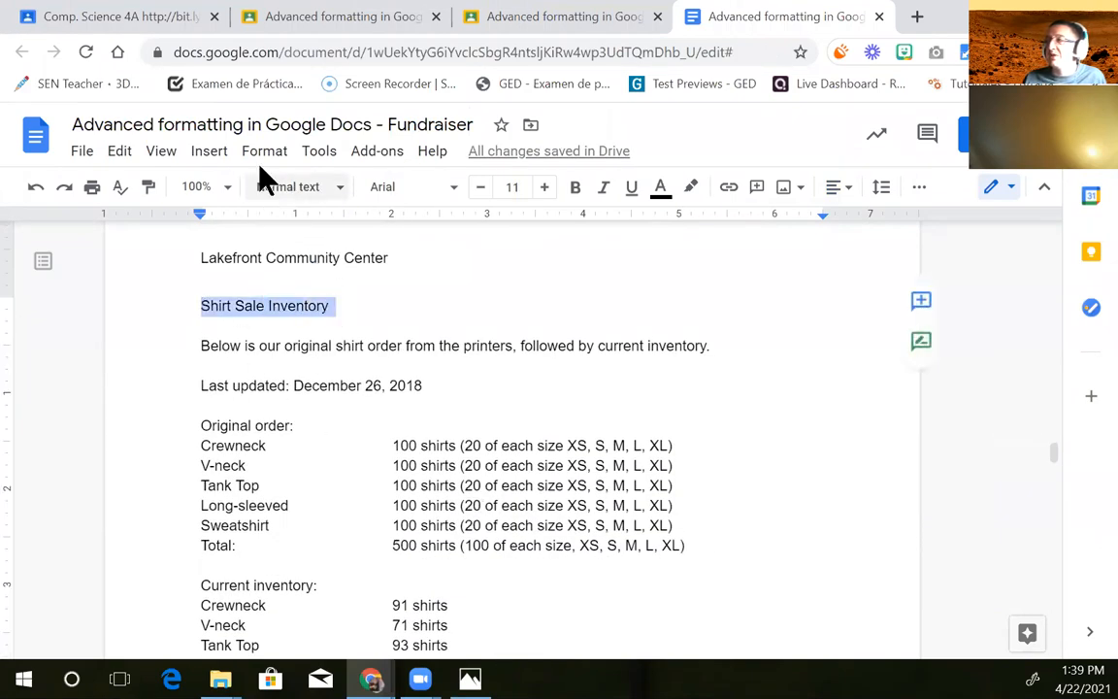
pyautogui.click(280, 190)
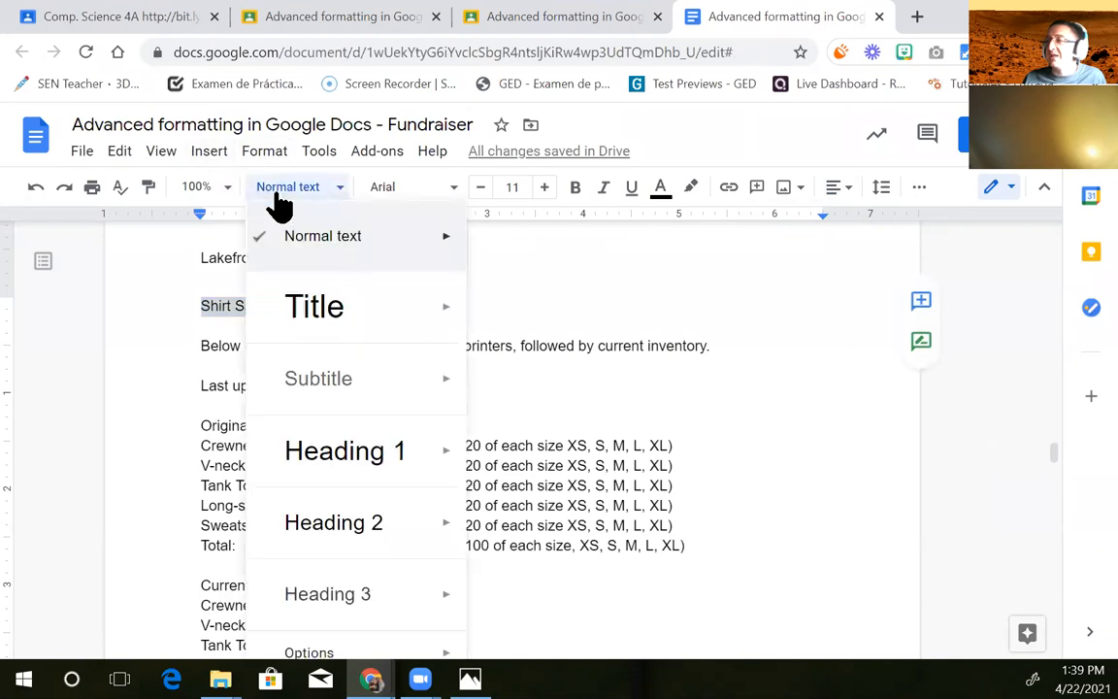
pyautogui.click(310, 451)
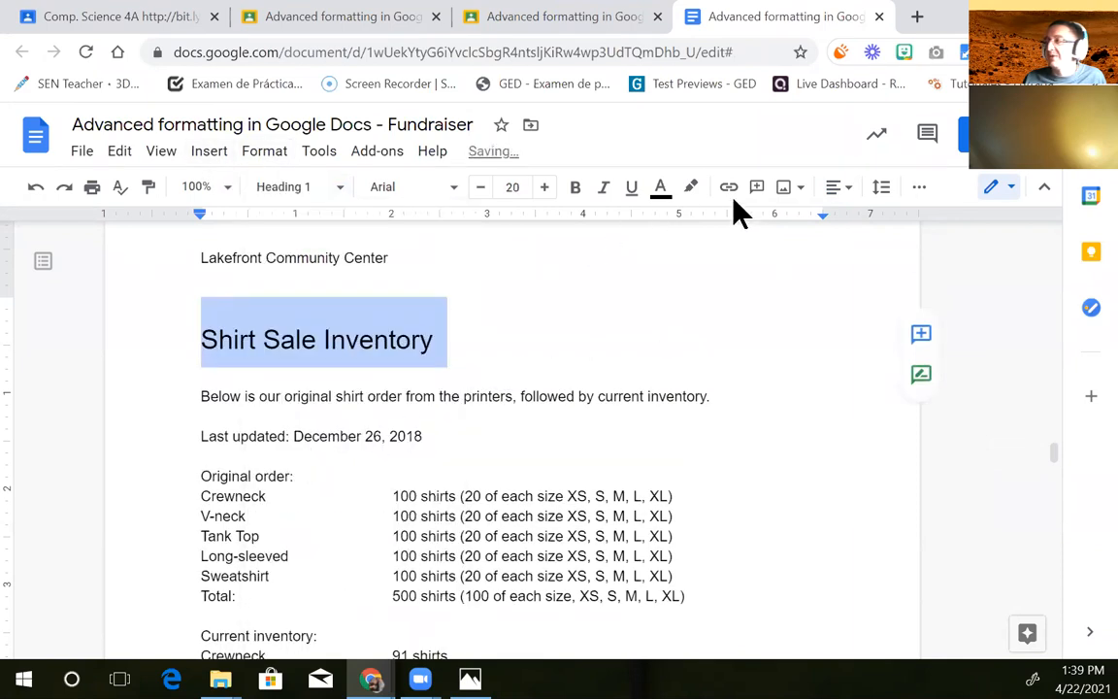
pyautogui.click(836, 188)
pyautogui.click(781, 225)
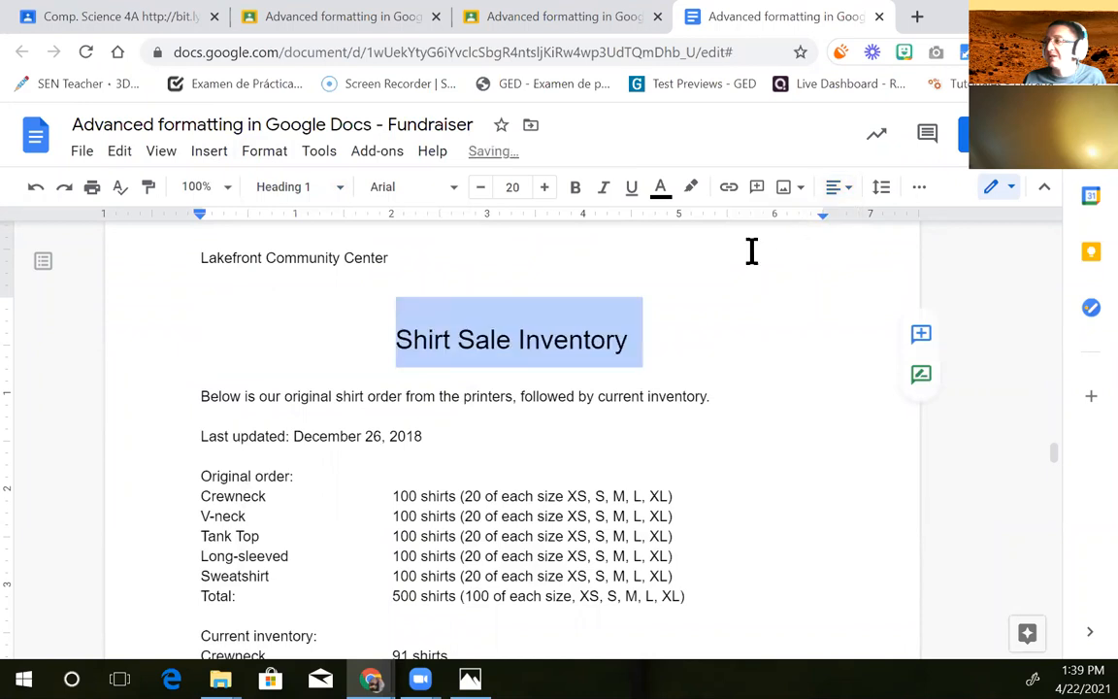
pyautogui.click(531, 415)
# Review the document from the shirt inventory to the purchase contract, and check the paragraph styles against the headings on the first page
pyautogui.scroll(-10, 525, 431)
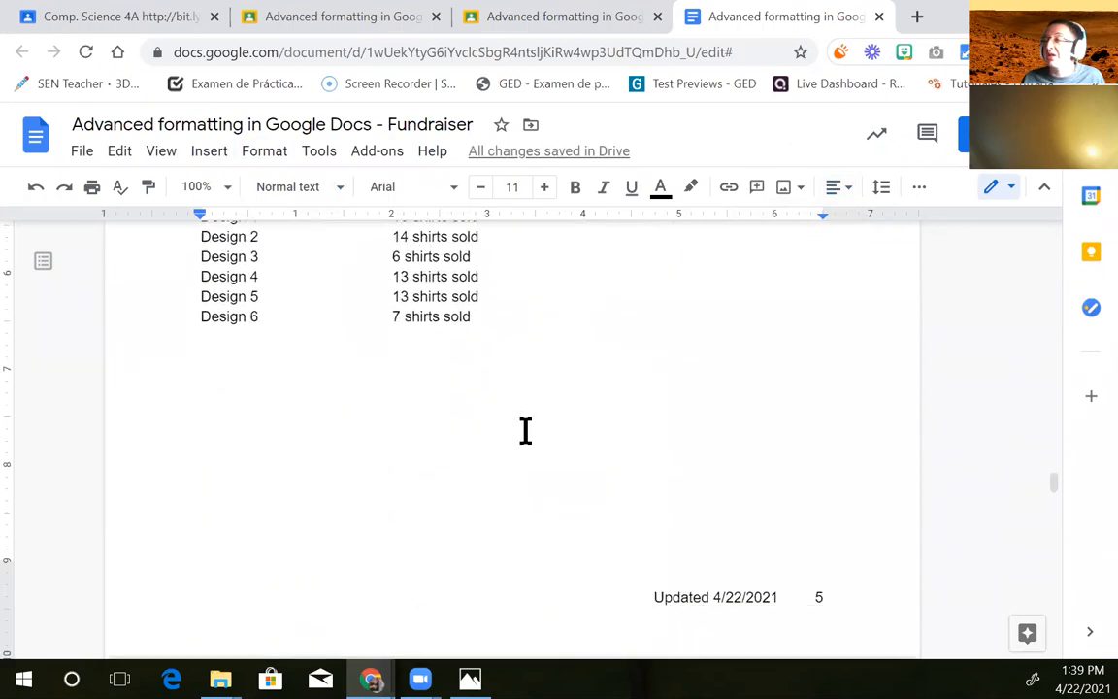
pyautogui.scroll(-5, 525, 431)
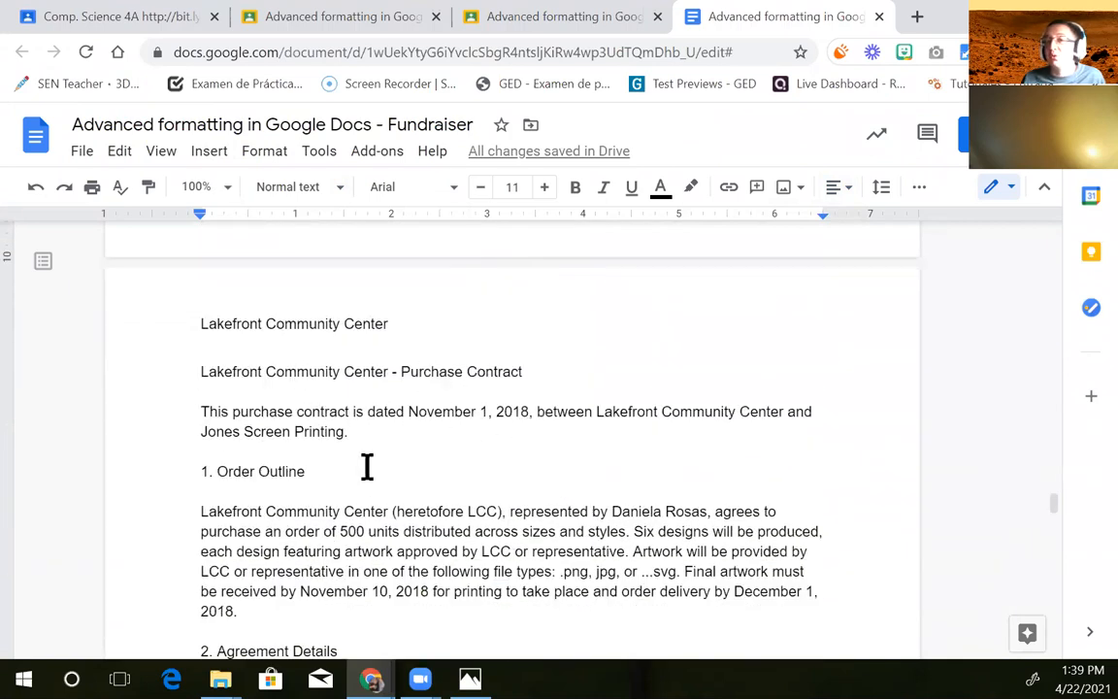
pyautogui.scroll(15, 366, 467)
pyautogui.scroll(15, 366, 461)
pyautogui.scroll(12, 366, 461)
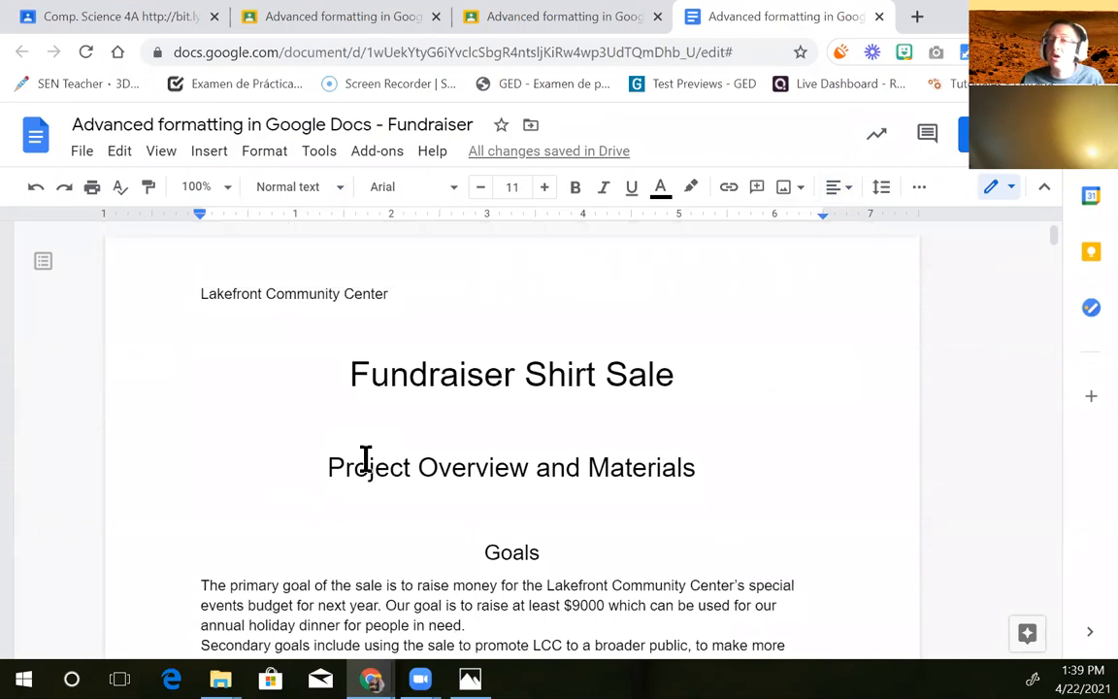
pyautogui.click(287, 186)
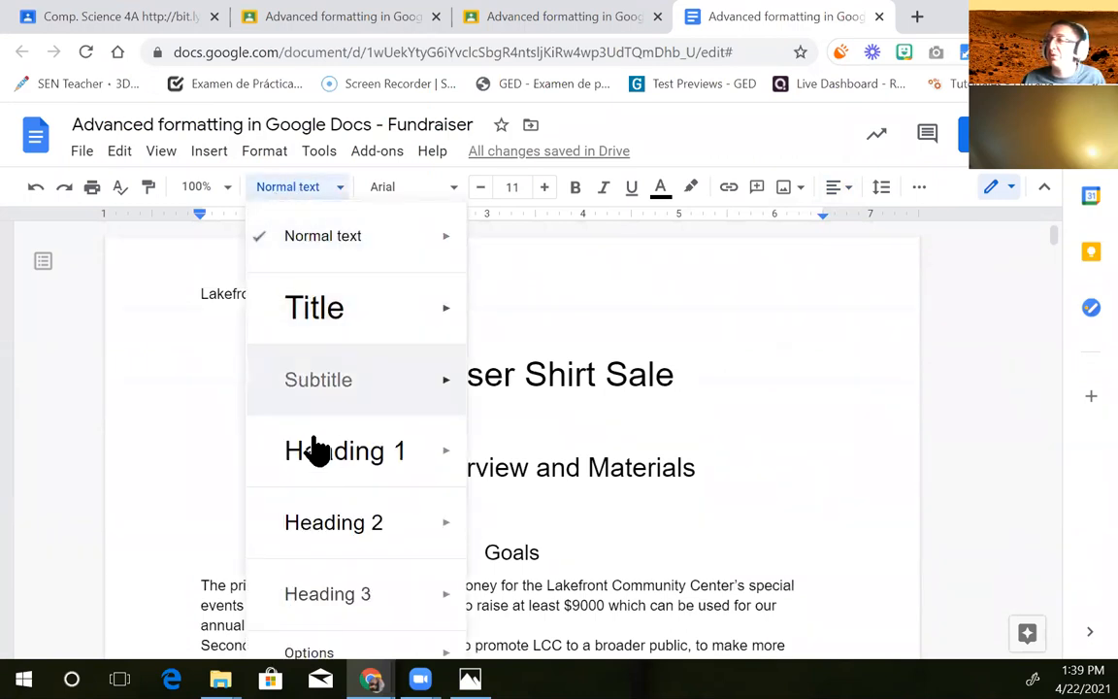
pyautogui.moveTo(308, 542)
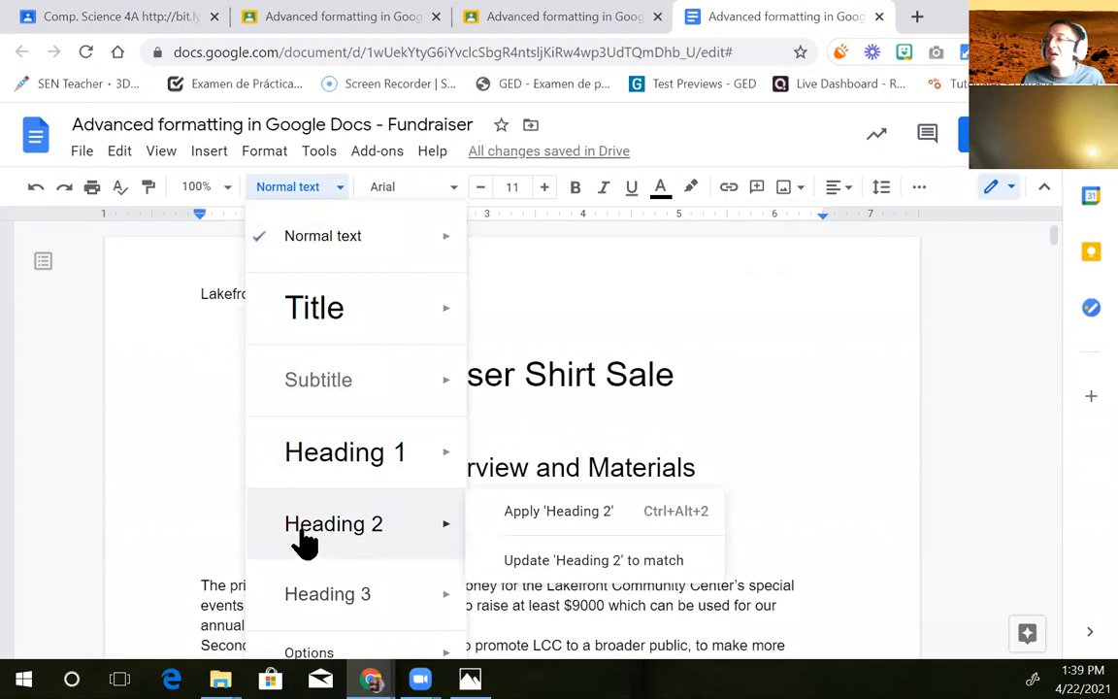
pyautogui.moveTo(419, 599)
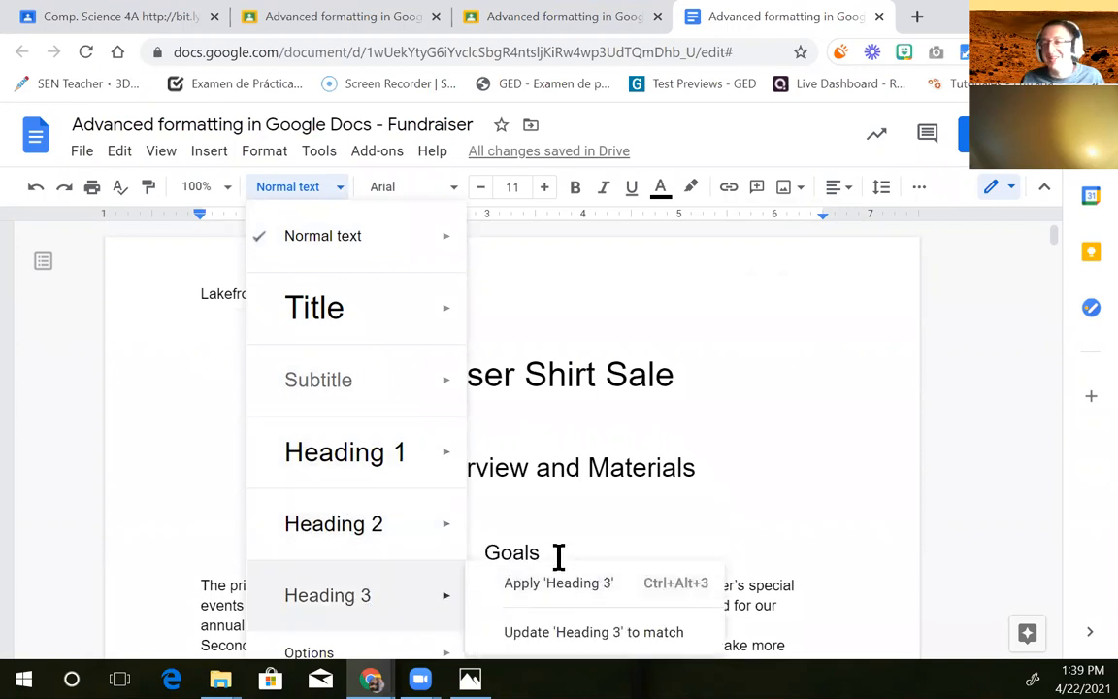
pyautogui.click(573, 505)
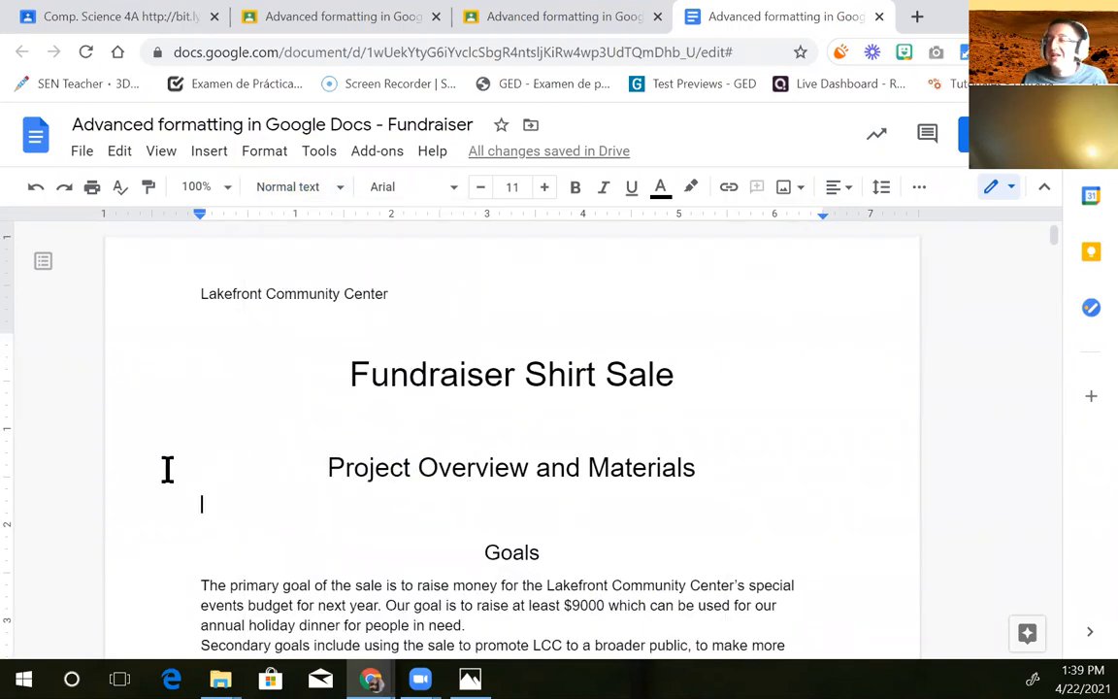
pyautogui.scroll(-1, 243, 448)
pyautogui.scroll(-1, 243, 448)
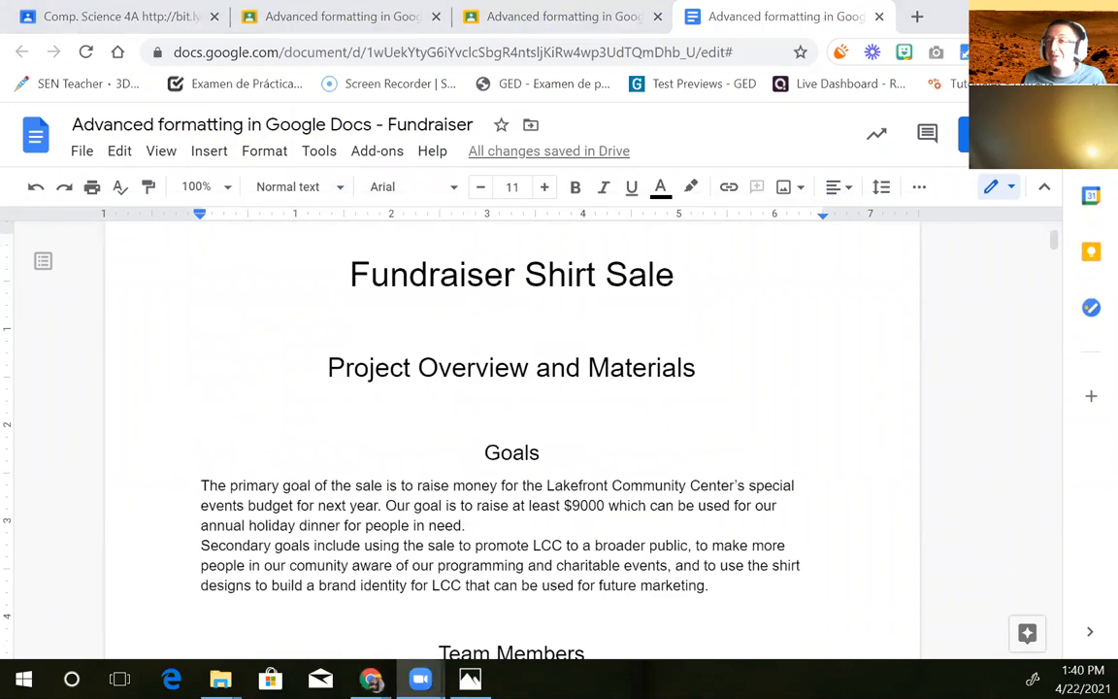